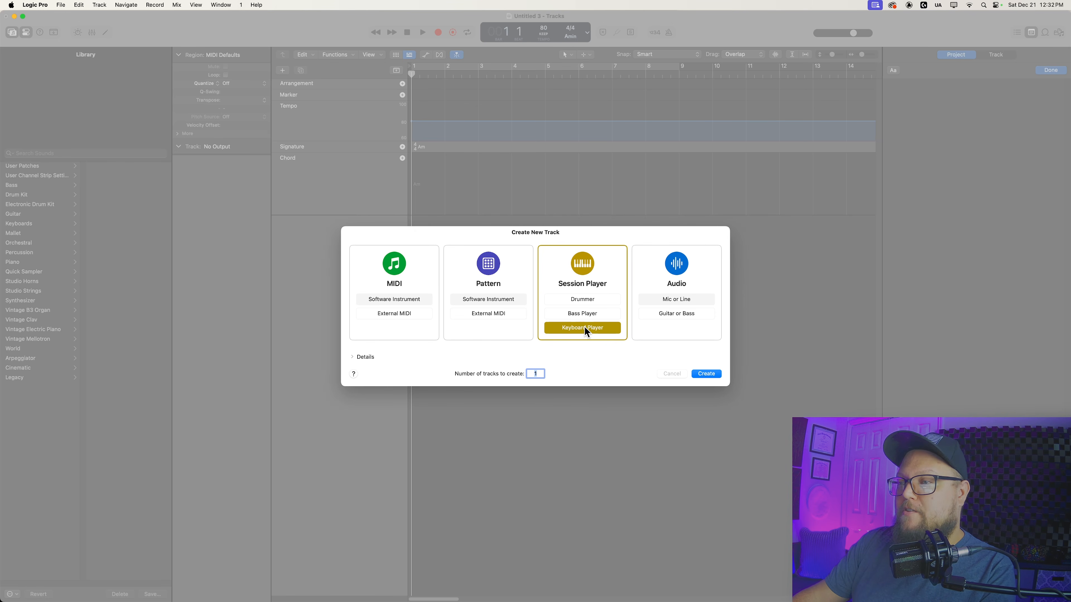
Create a Session Player track with the Keyboard Player and increase its track height
left_click(699, 372)
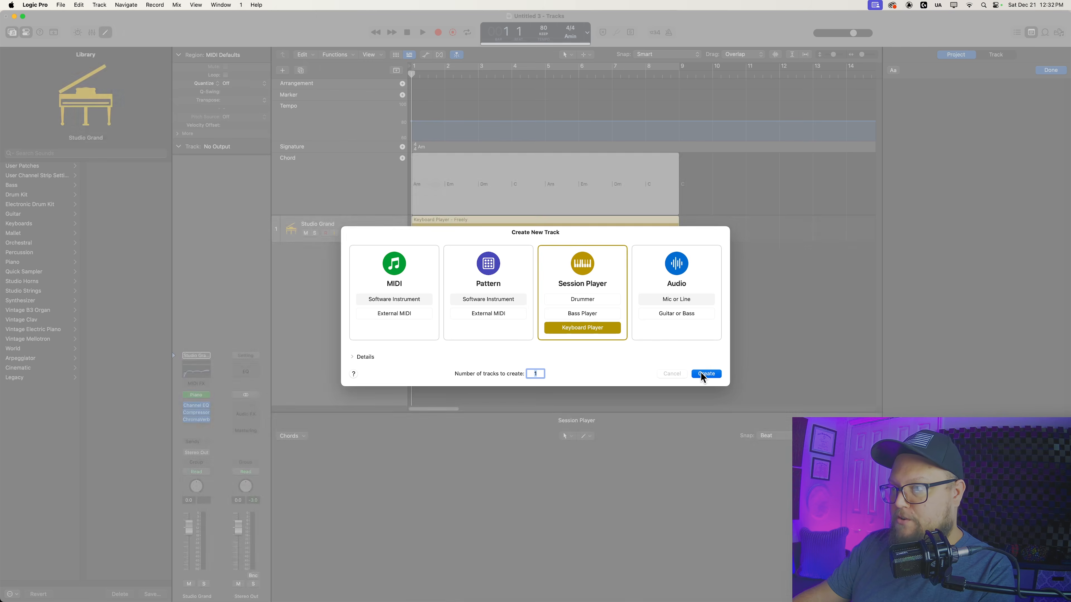
left_click_drag(358, 239, 361, 346)
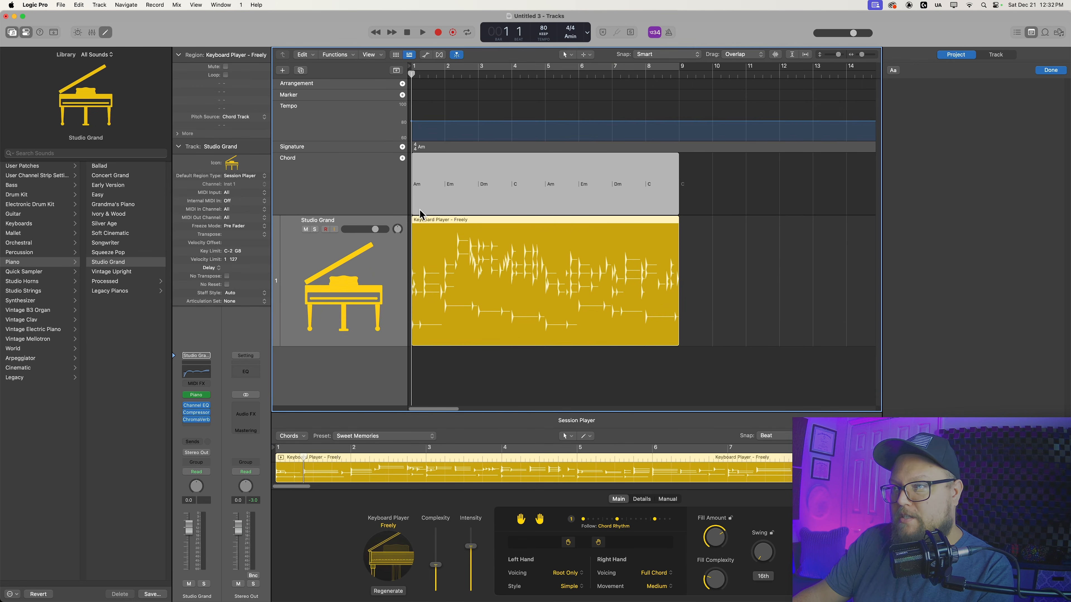
left_click(736, 261)
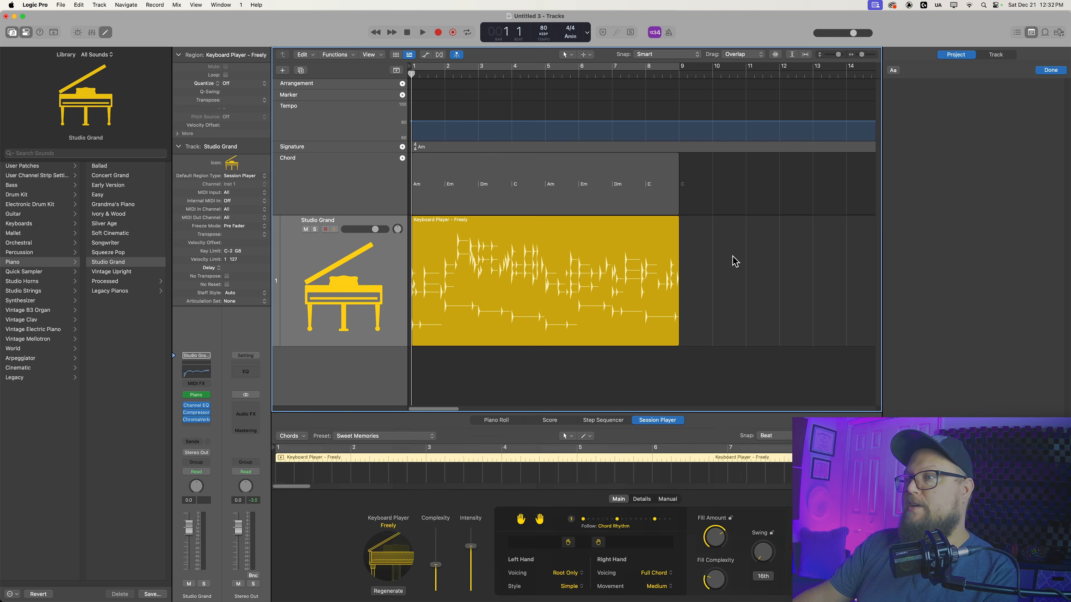
Delete the default chord progression from the Chord track and set the project key to C Major
left_click(556, 185)
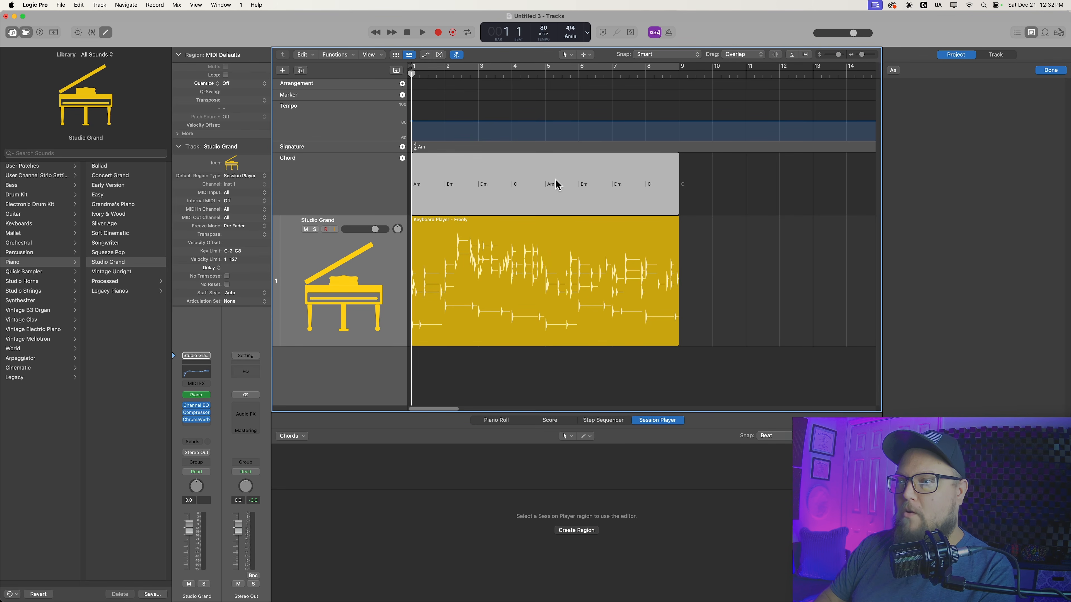
key("Delete")
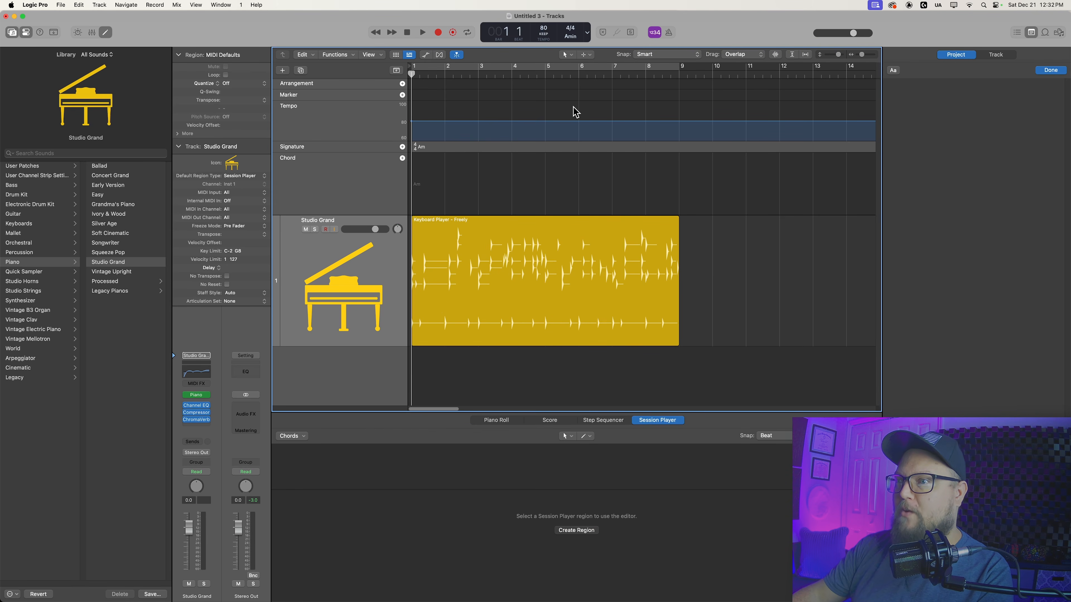
left_click(572, 36)
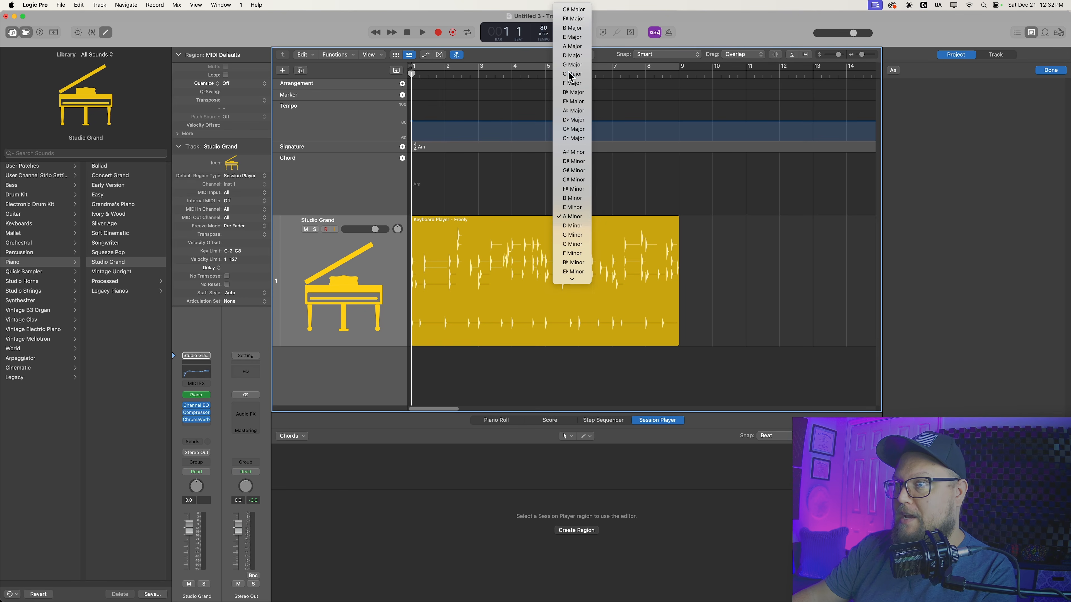
left_click(572, 74)
Enter the heading "C MAJOR" in the project notes
left_click(1031, 33)
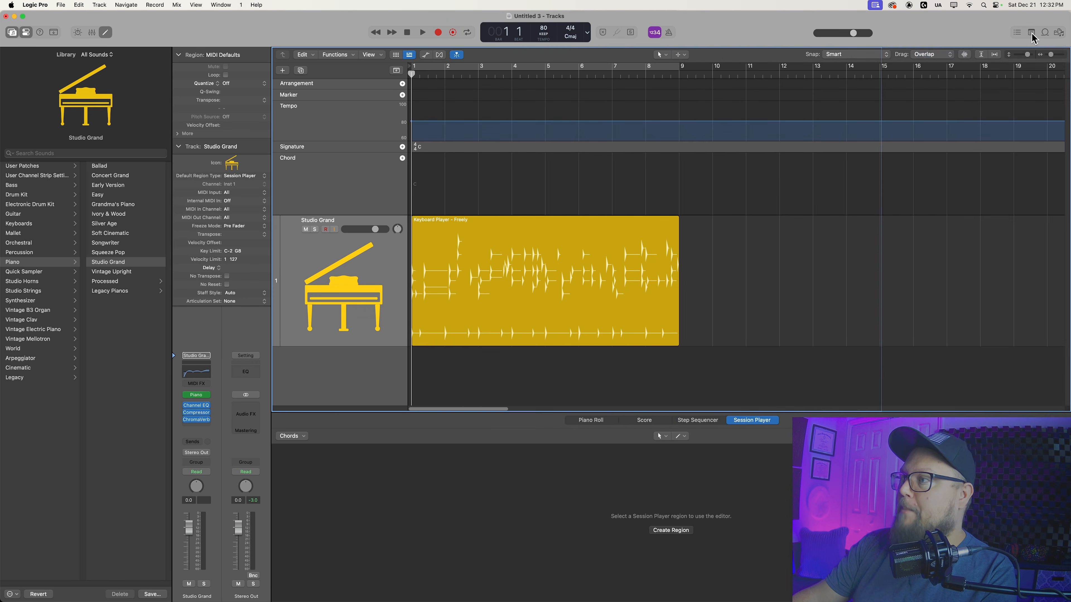
left_click(1032, 36)
left_click(929, 106)
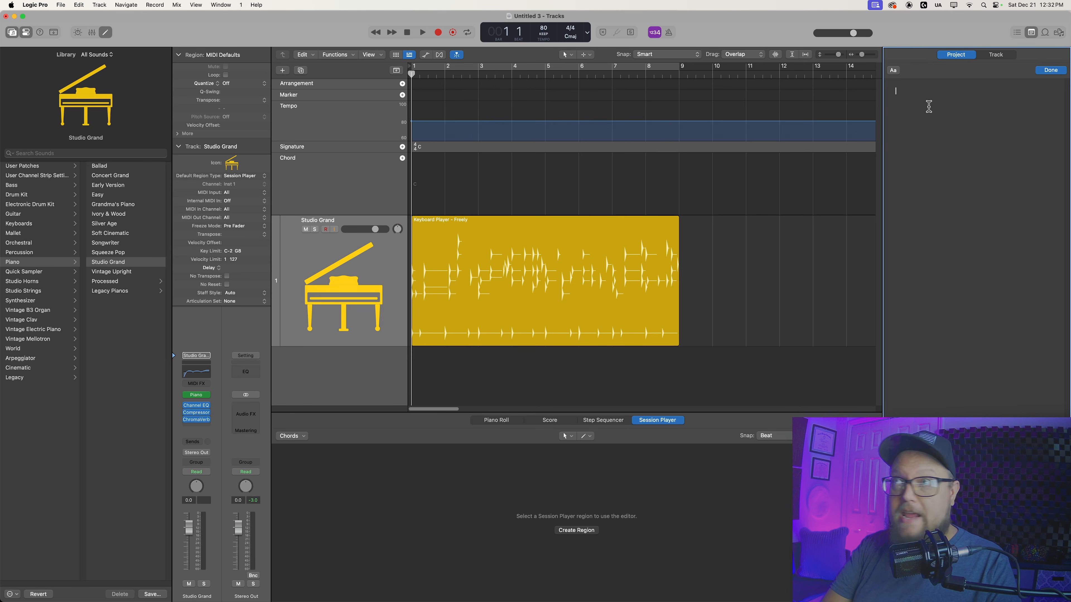
type("jk")
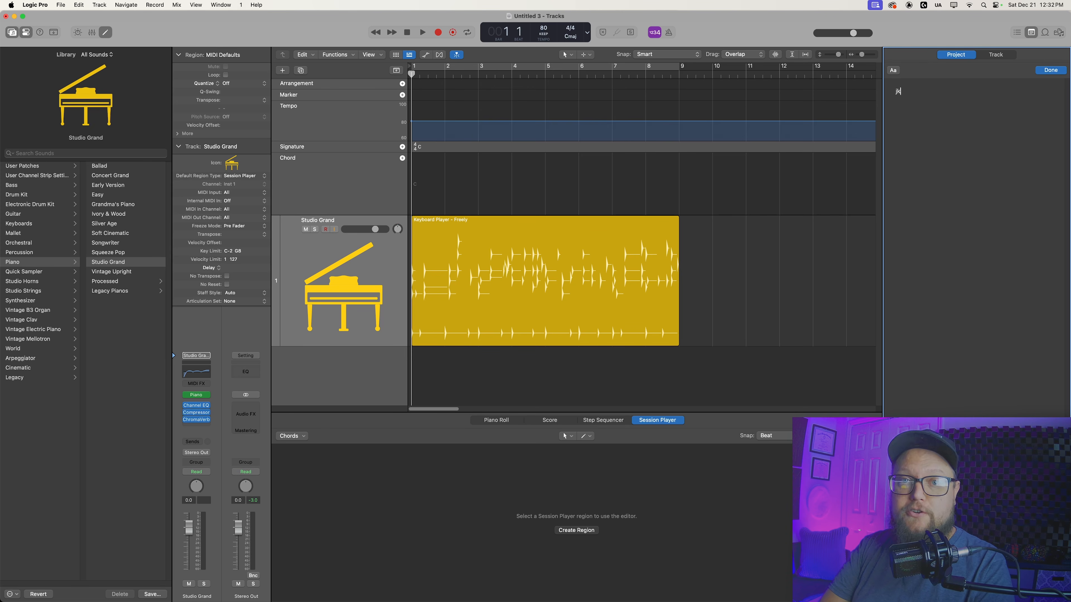
key("BackSpace")
key("BackSpace")
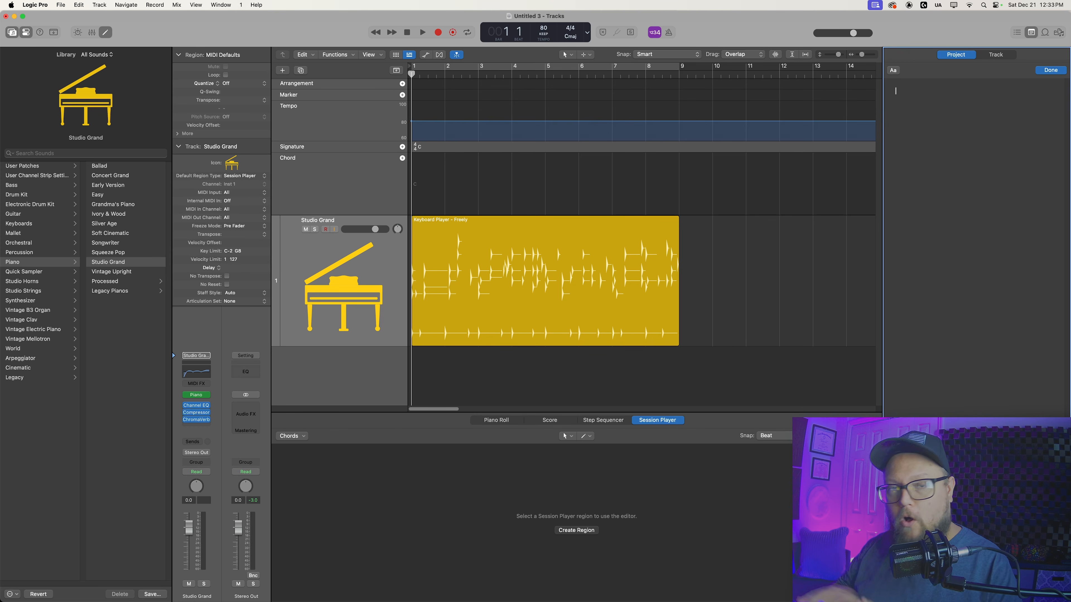
type("C MAJOR")
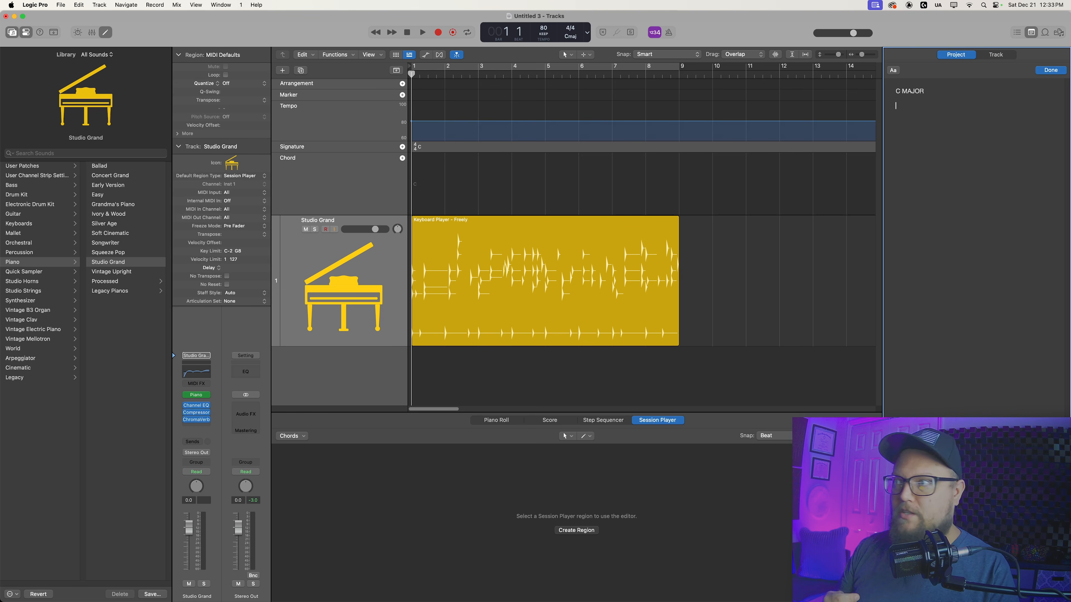
List the notes C, D, E, F, G, A and B on separate lines under the C MAJOR heading
type("C")
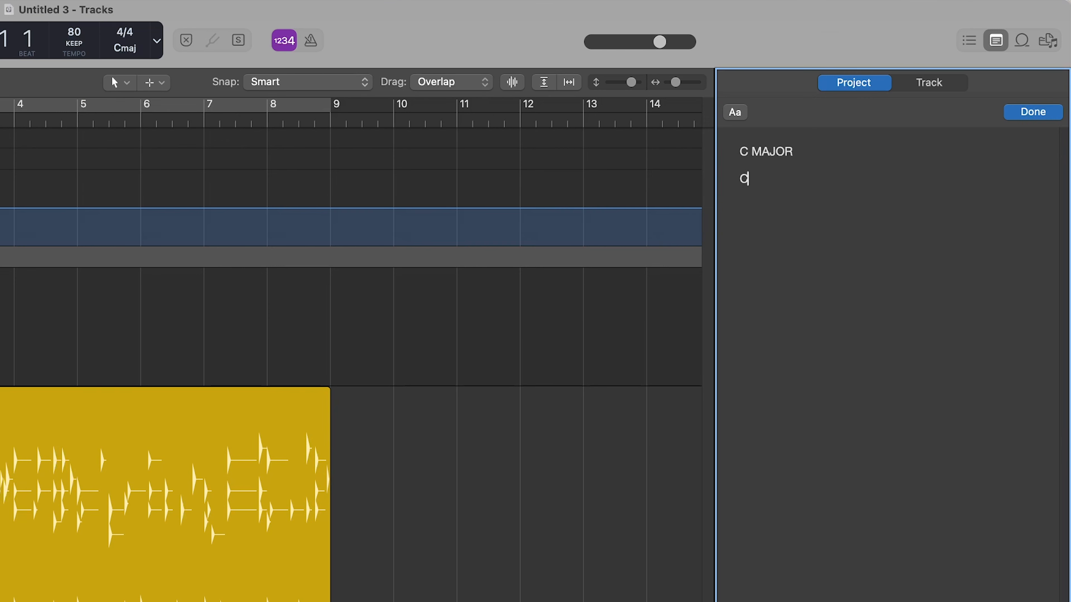
key("Return")
type("D")
key("Return")
type("E")
key("Return")
type("F")
key("Return")
type("G")
key("Return")
type("A")
key("Return")
type("B")
key("Return")
Add an "A MINOR" heading to the project notes and list A, B, C, D, E, F, G and A on separate lines below it
key("Return")
type("A MINOR")
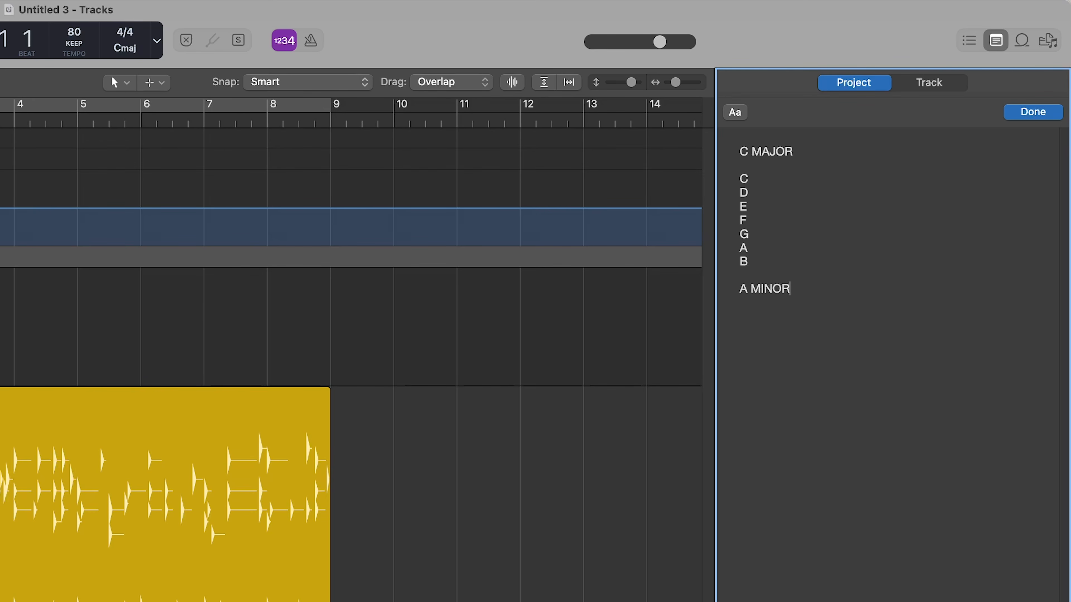
key("Return")
key("Return")
type("A")
key("Return")
type("B")
key("Return")
type("C")
key("Return")
type("DE")
key("Return")
key("BackSpace")
key("BackSpace")
key("Return")
type("E")
key("Return")
type("F")
key("Return")
type("G")
key("Return")
key("Return")
type("A")
Add the octave note C on its own line at the end of the C MAJOR list
left_click(741, 275)
key("Return")
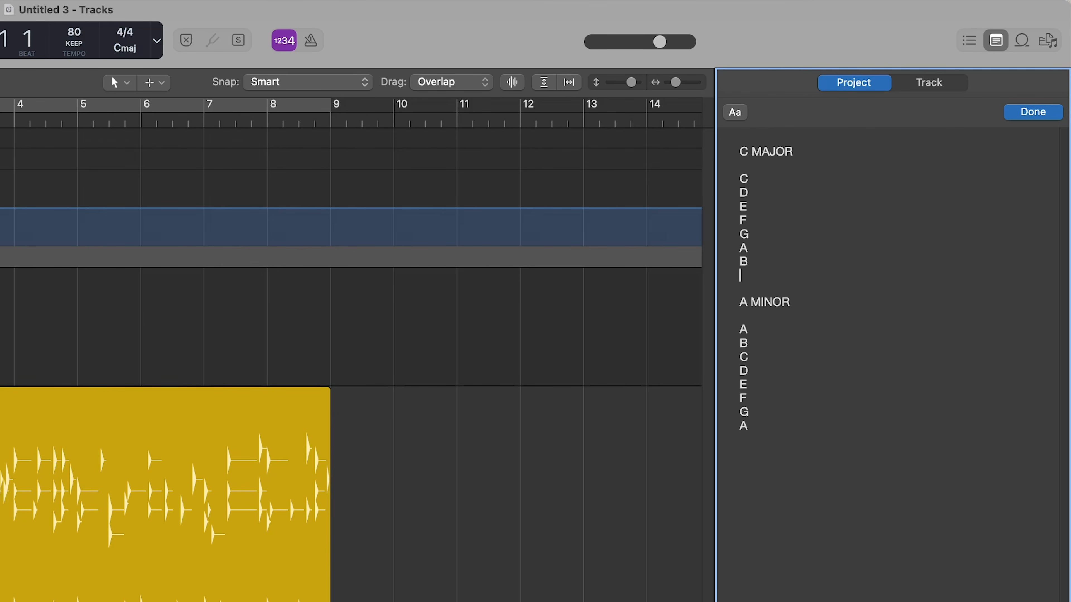
type("C")
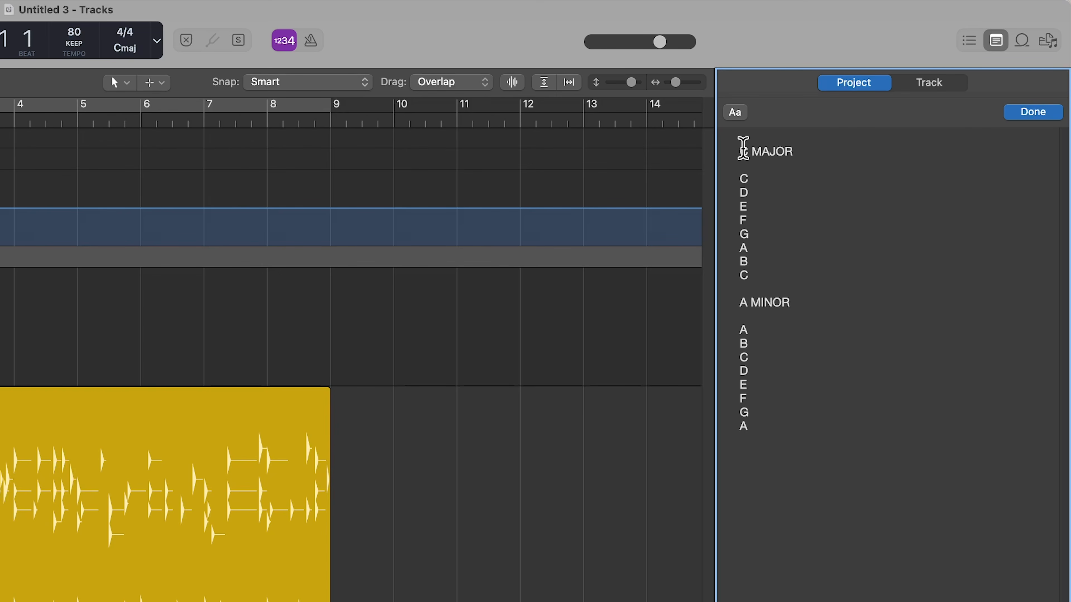
left_click_drag(743, 147, 799, 194)
left_click(777, 177)
left_click_drag(749, 425, 711, 176)
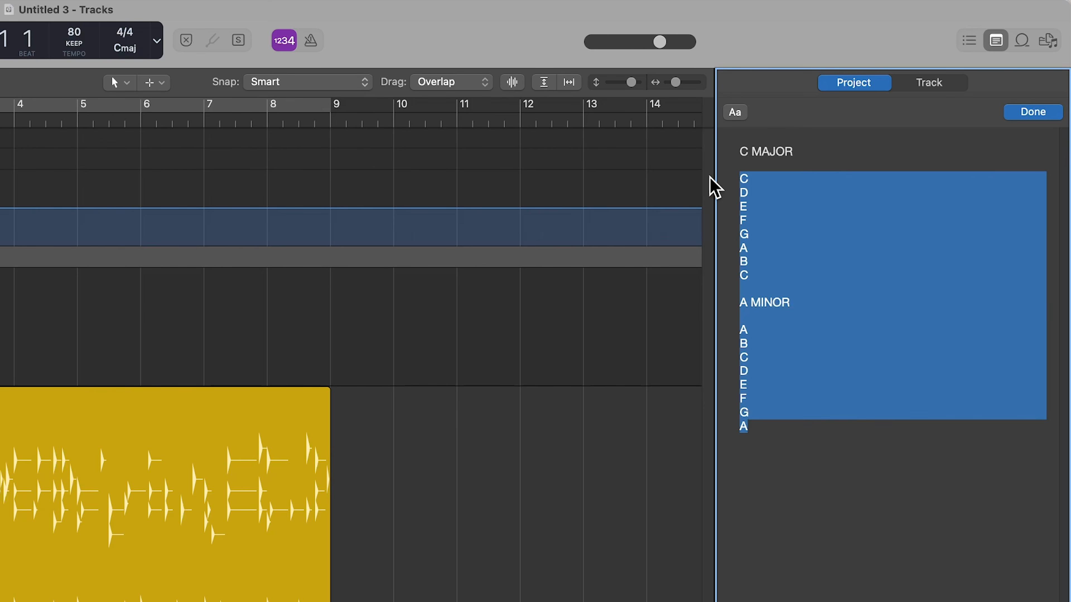
Turn the C MAJOR list into chords by marking C as "(tonic)" and changing the entries to Dm, Em, Am and Bdim
left_click(767, 180)
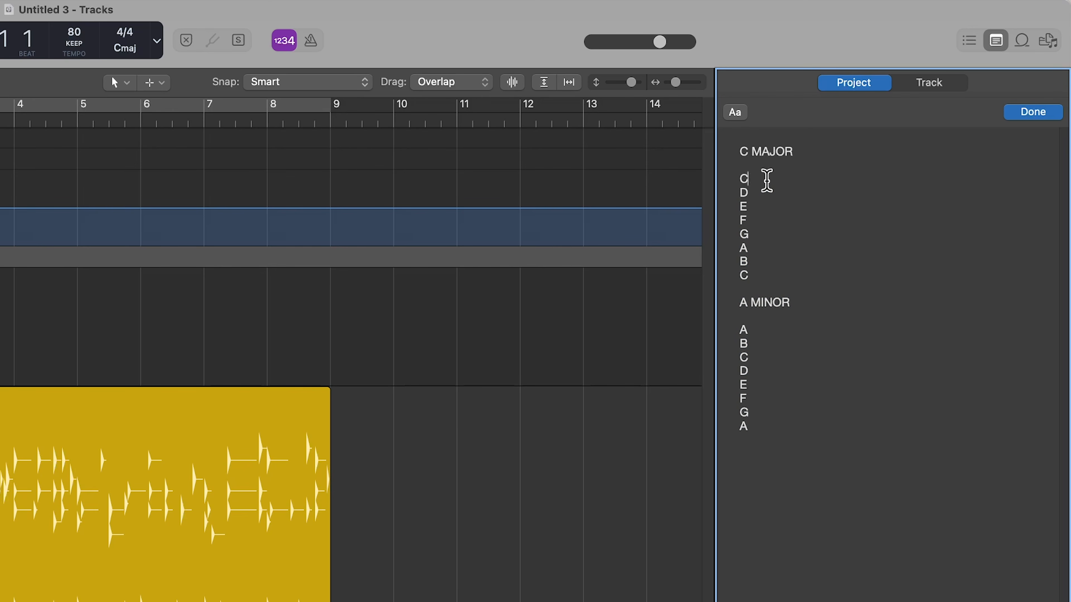
type("(tonic)")
key("Down")
type("m")
key("Down")
type("m")
key("Down")
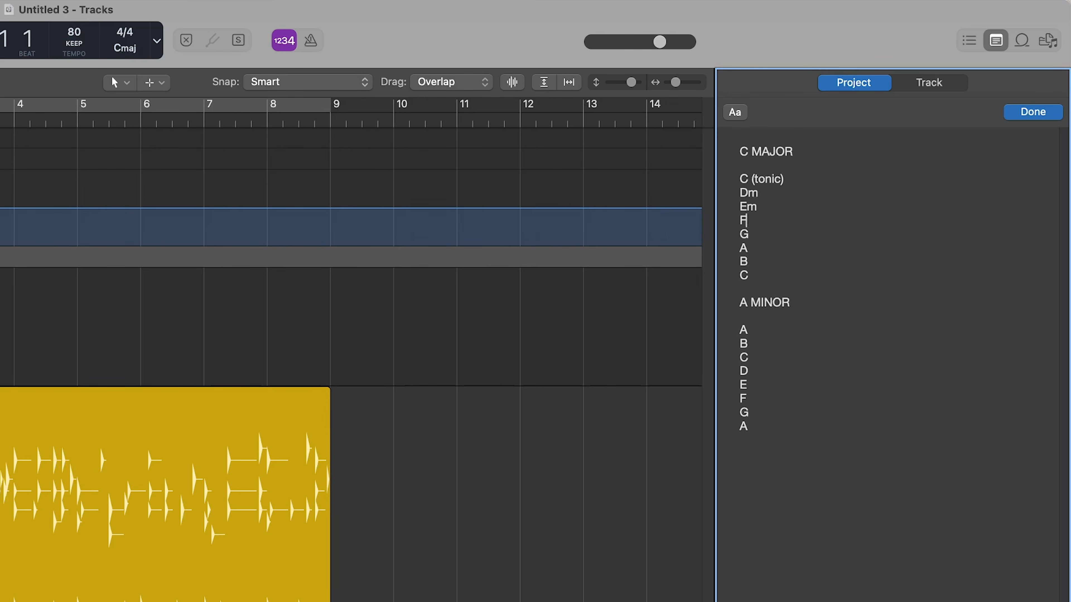
key("Down")
key("Down")
type("m")
key("Down")
type("dim")
key("Down")
Turn the A MINOR list into chords by changing its entries to Am, Bdim, Dm, Em and a final Am
left_click(809, 151)
left_click(805, 304)
double_click(746, 248)
left_click(759, 330)
type("m")
double_click(754, 262)
left_click(764, 344)
type("dim")
key("Down")
key("Down")
type("m Em")
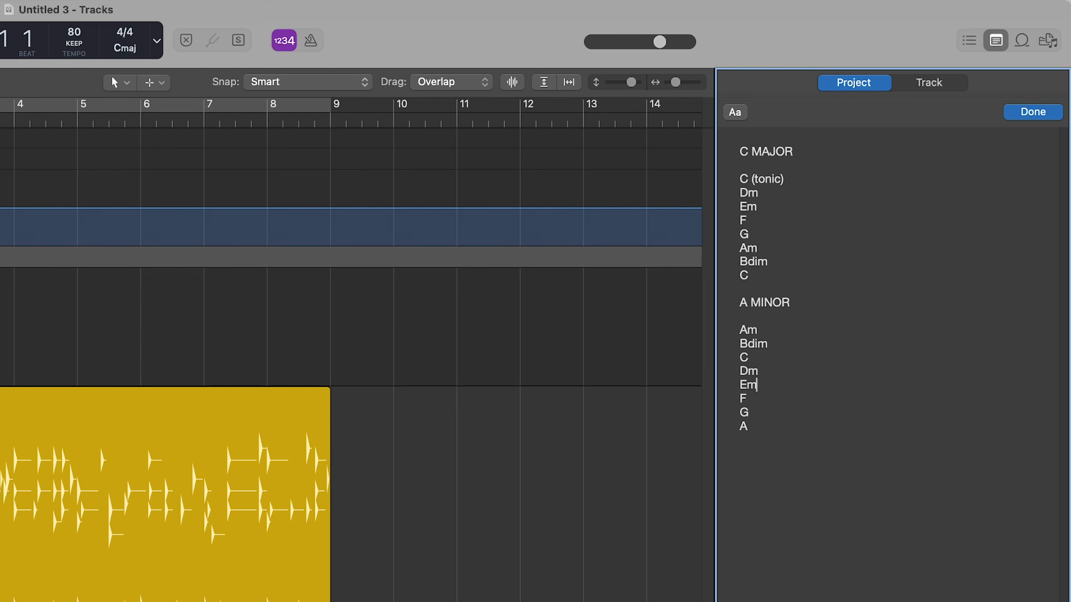
key("Down")
key("Down")
type("m")
Mark the first Am in the A MINOR list as "(tonic)"
left_click(764, 329)
type("(tonic)")
key("Down")
key("Down")
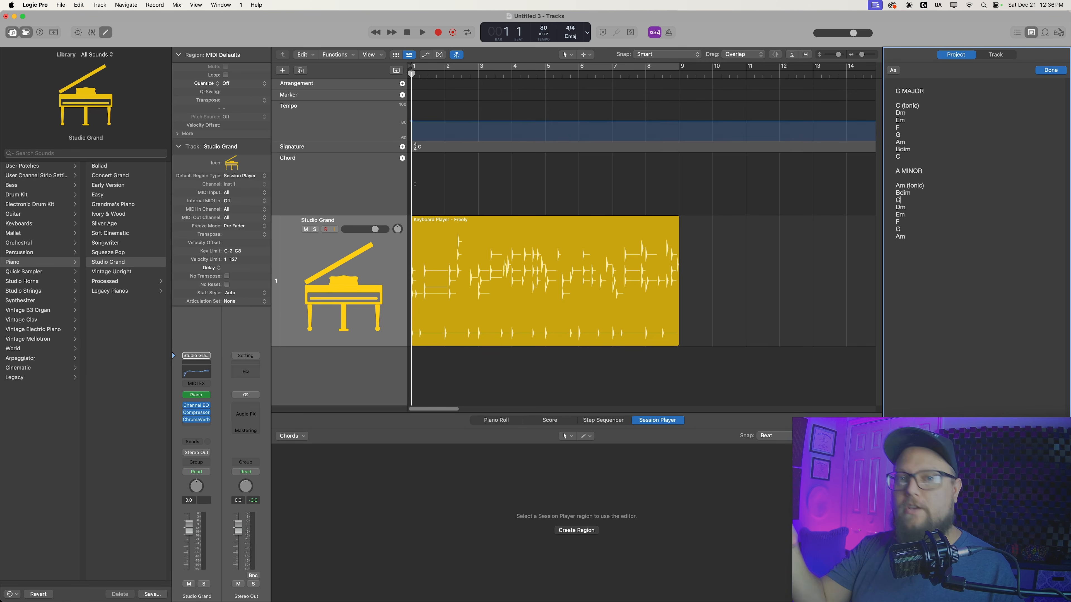
Add the line "RELATIVE KEYS" below the A MINOR chord list in the project notes
left_click(917, 155)
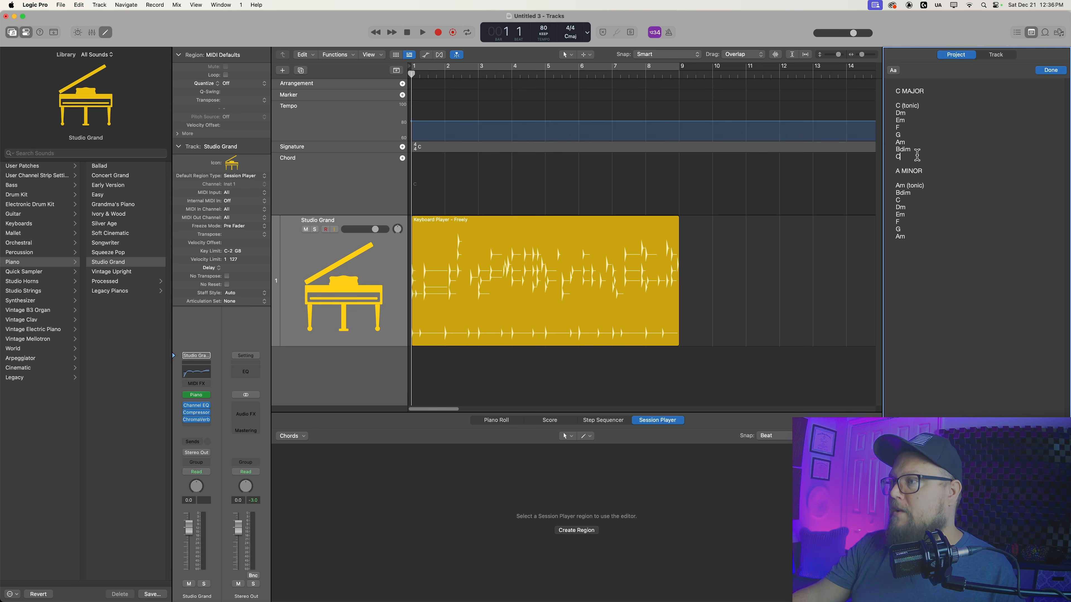
left_click(911, 245)
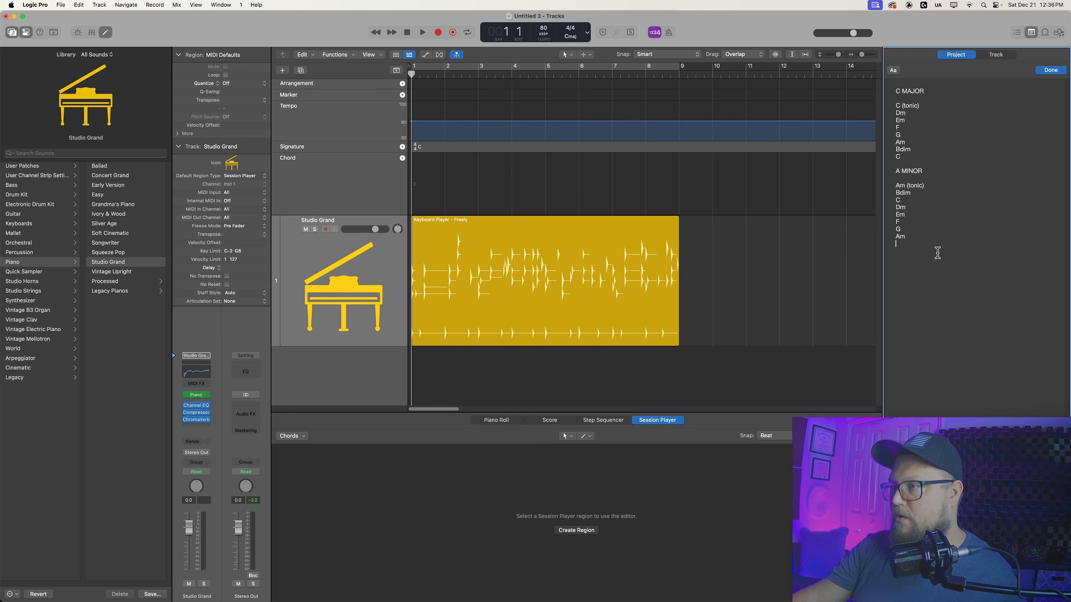
key("Return")
type("RELATI")
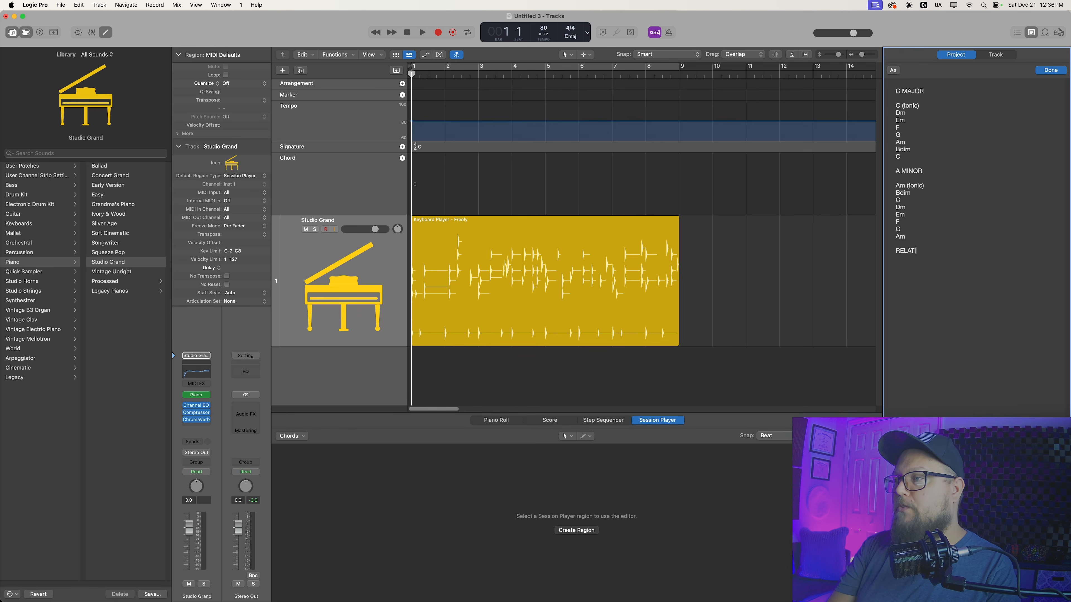
type("VE KEYS")
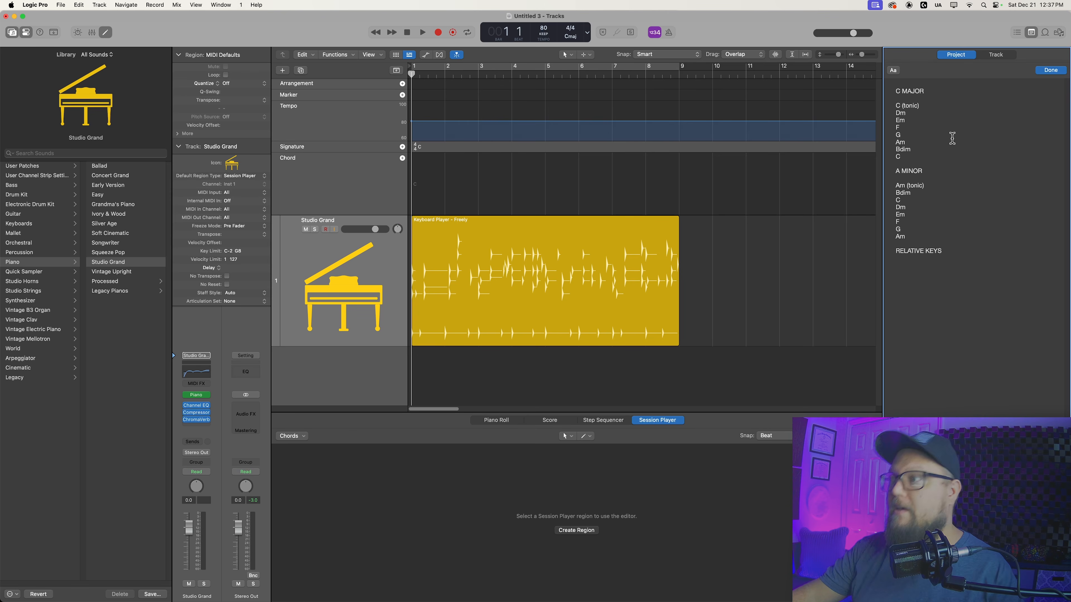
Set the project key to A Minor
left_click(939, 103)
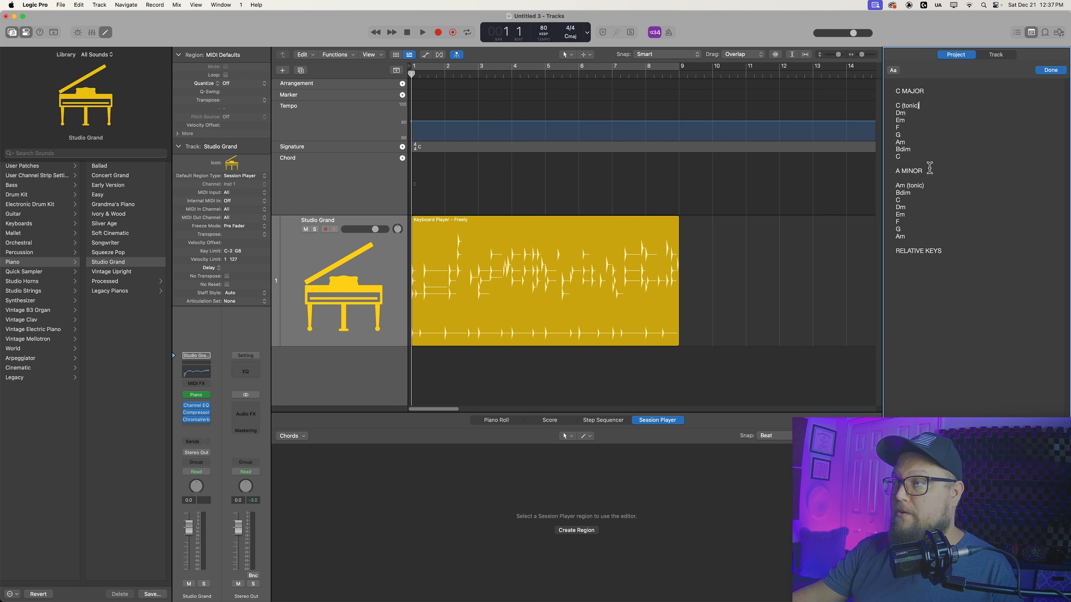
left_click(936, 185)
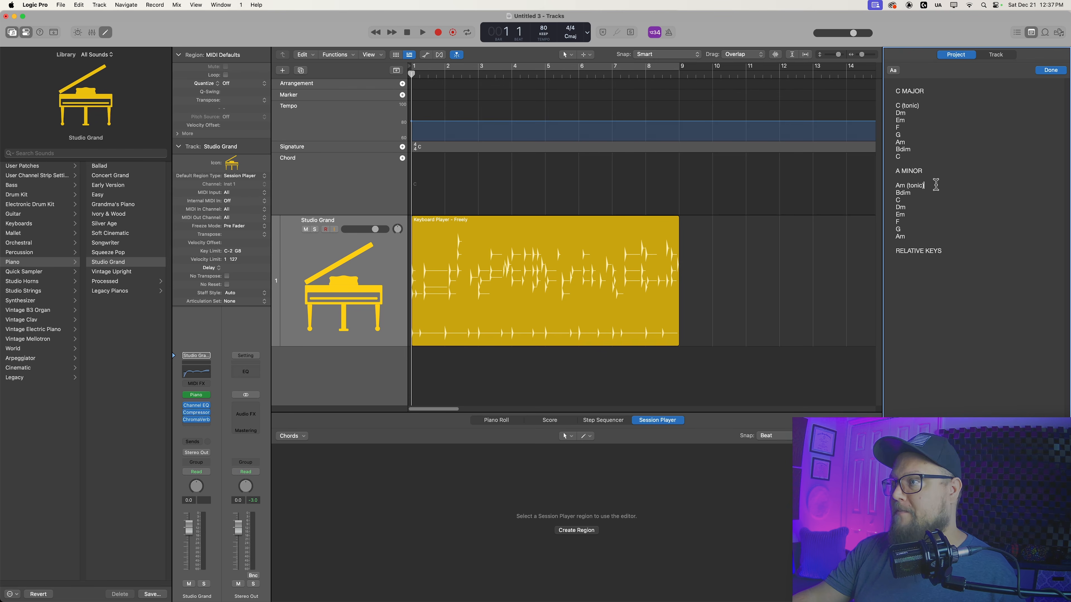
left_click(573, 38)
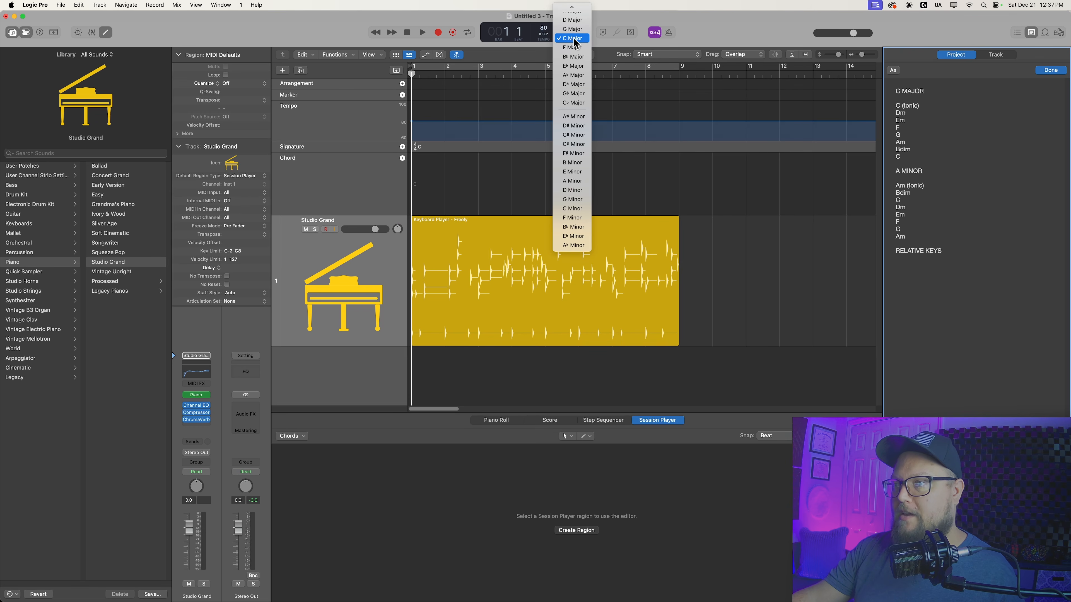
left_click(569, 181)
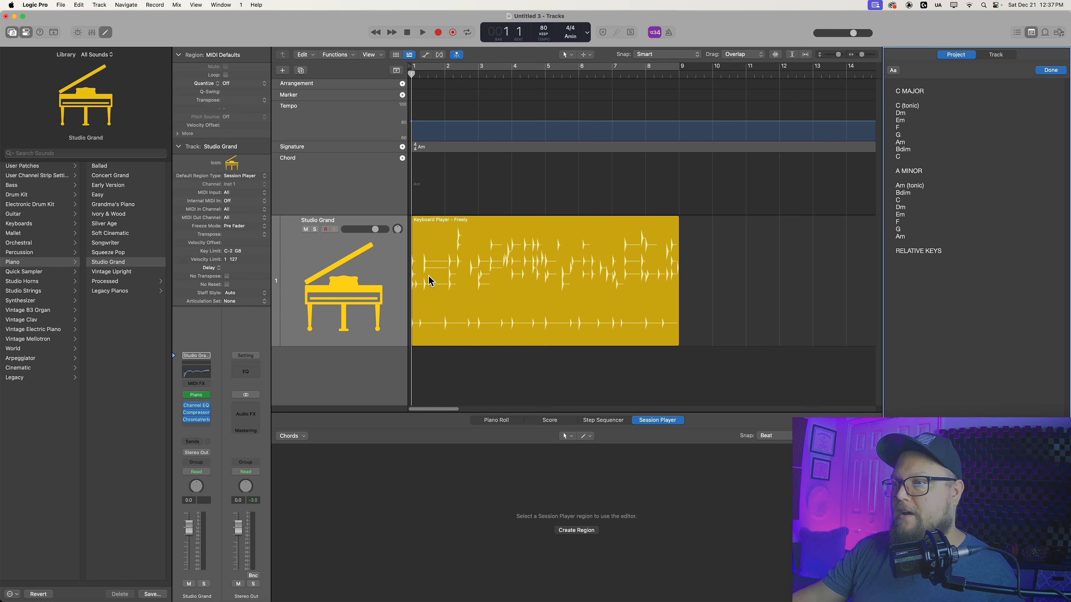
Play back the Keyboard Player region on the Studio Grand track to hear it in the current key, then stop
left_click(468, 289)
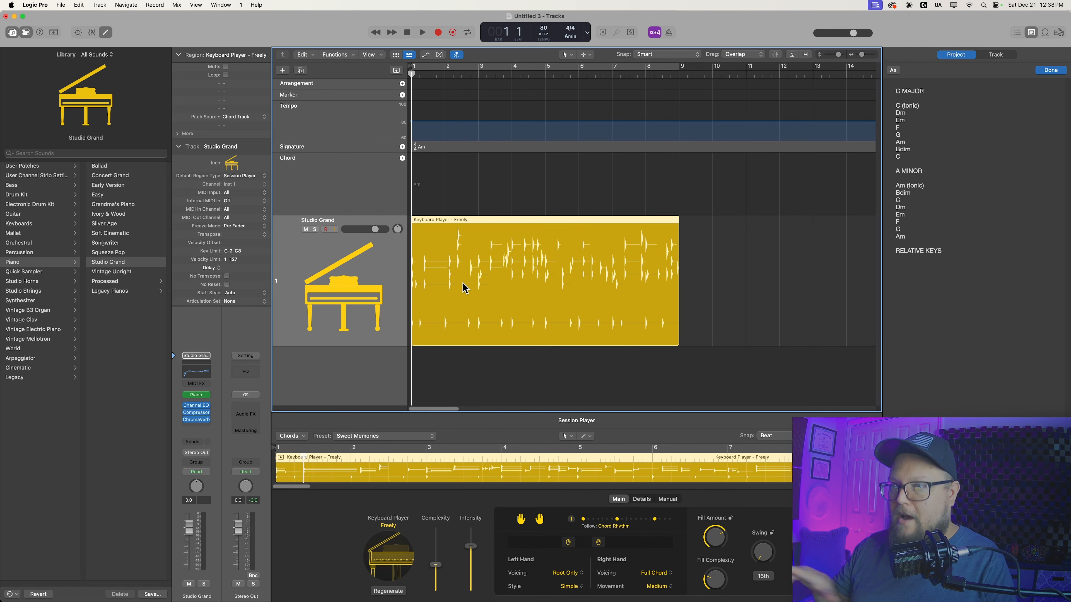
key("space")
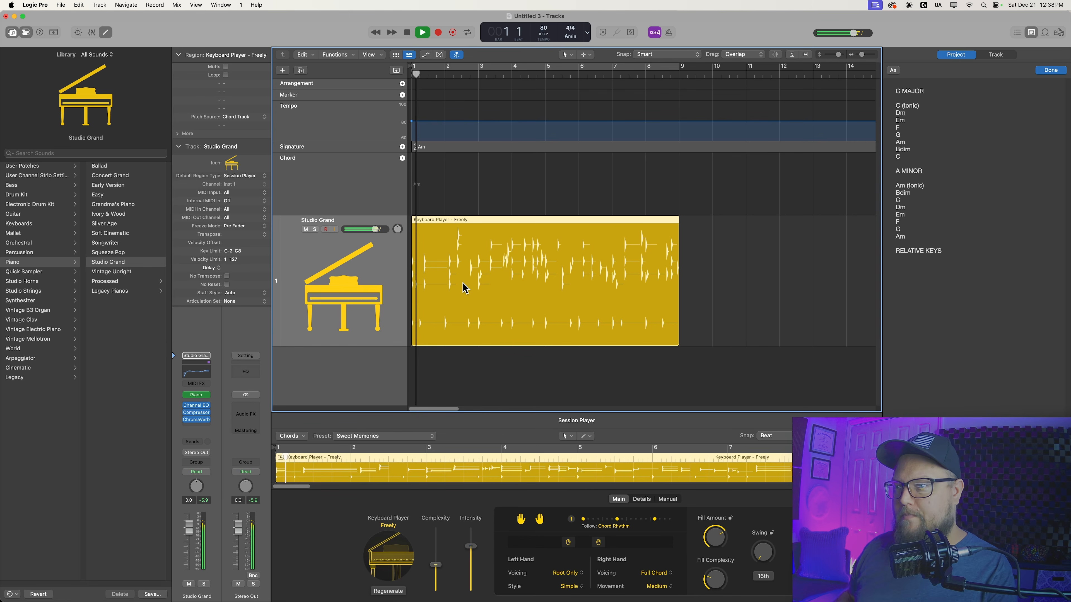
left_click(455, 376)
scroll(449, 371, "up", 3)
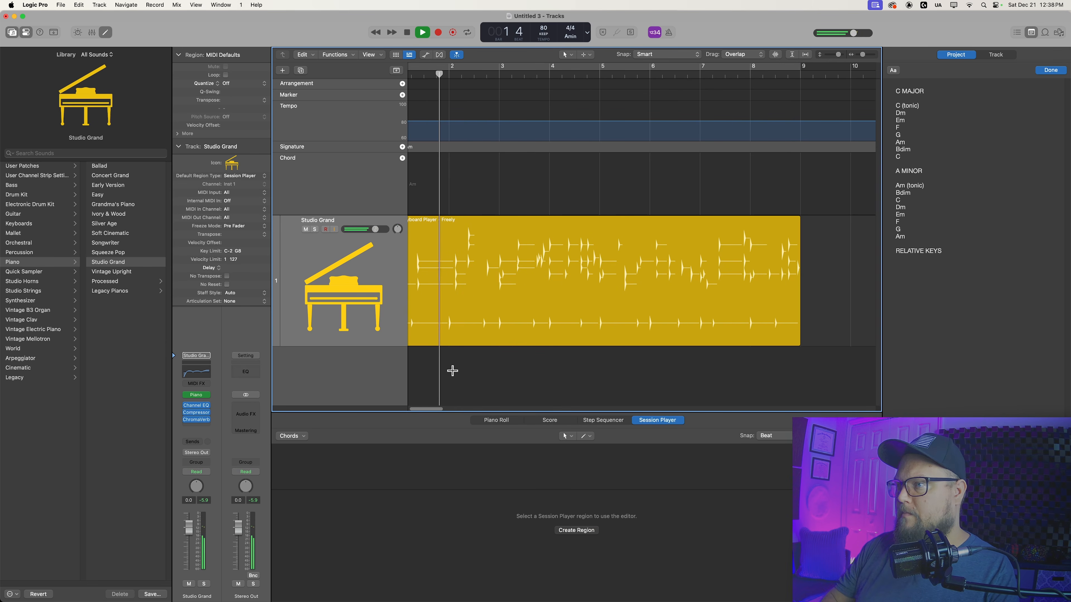
left_click(456, 328)
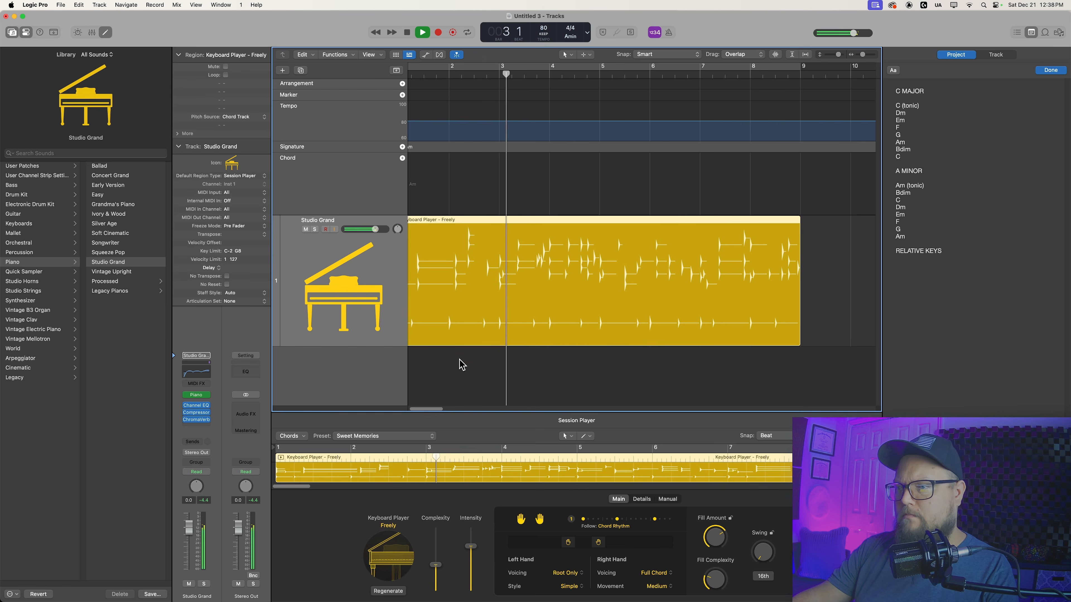
key("space")
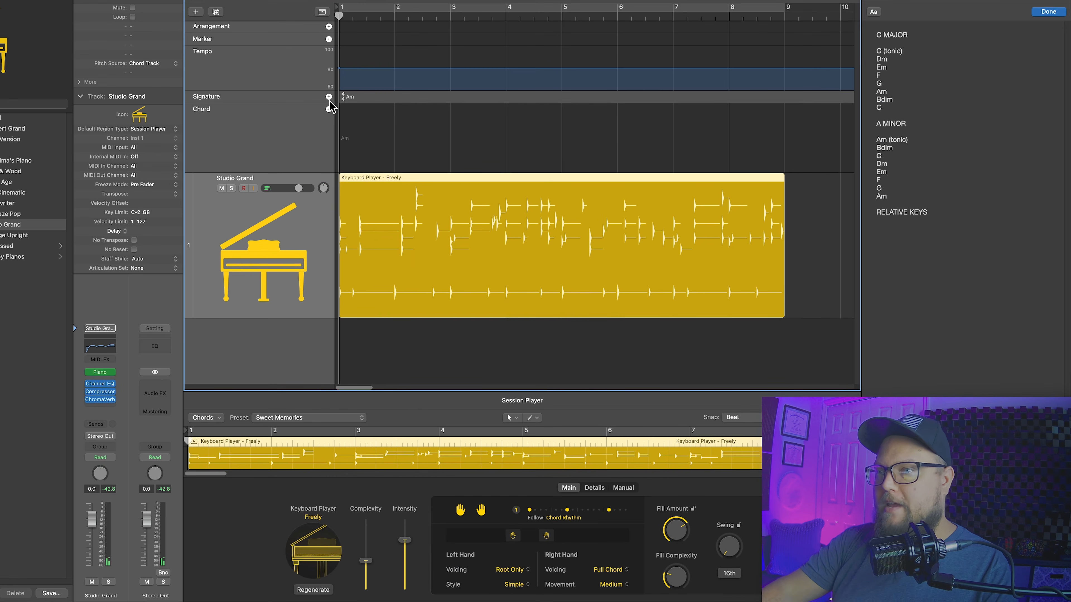
Toggle the global tracks above the Studio Grand track, leaving them hidden
key("g")
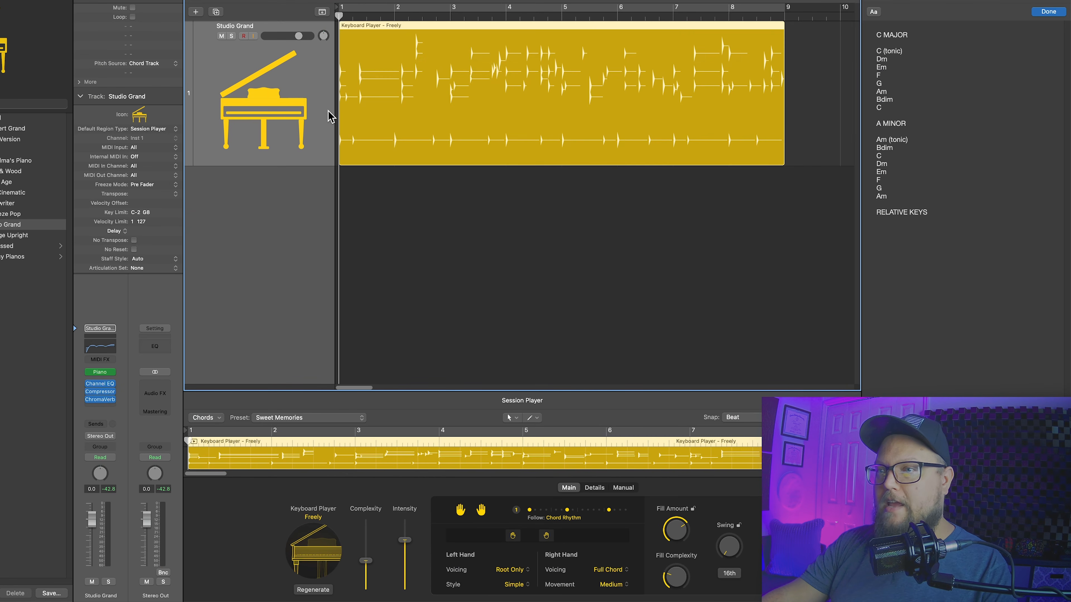
key("g")
key("g")
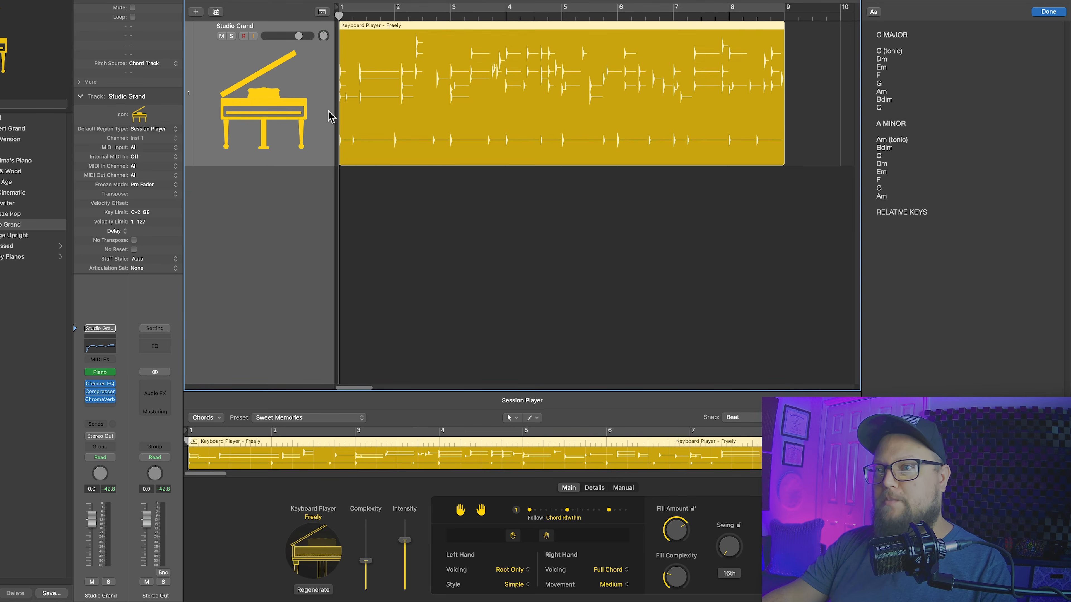
Show the global tracks and enter an Am chord at bar 1 of the chord track
key("g")
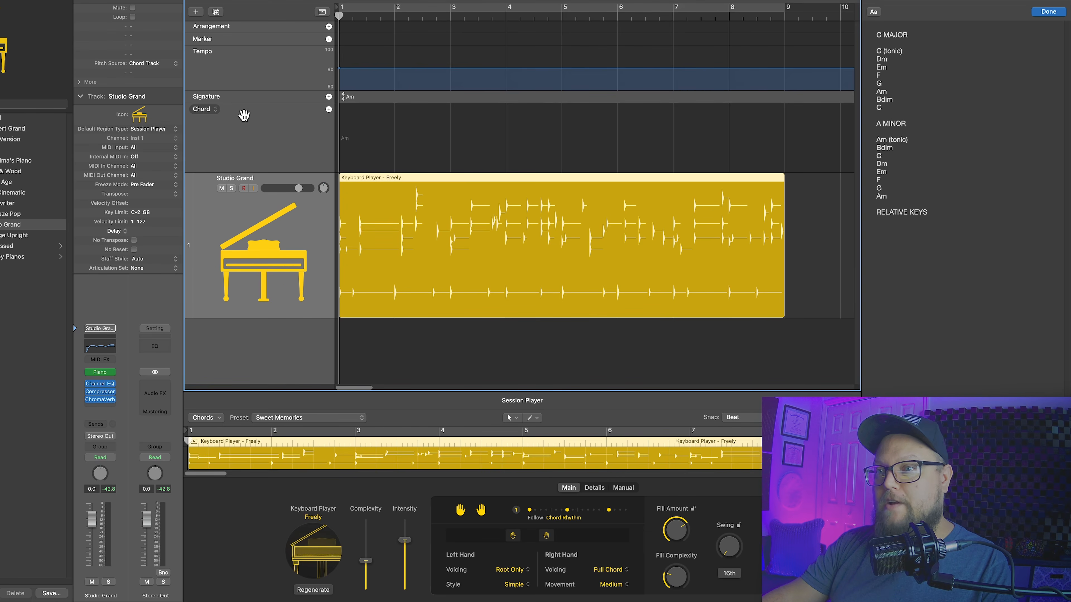
right_click(245, 119)
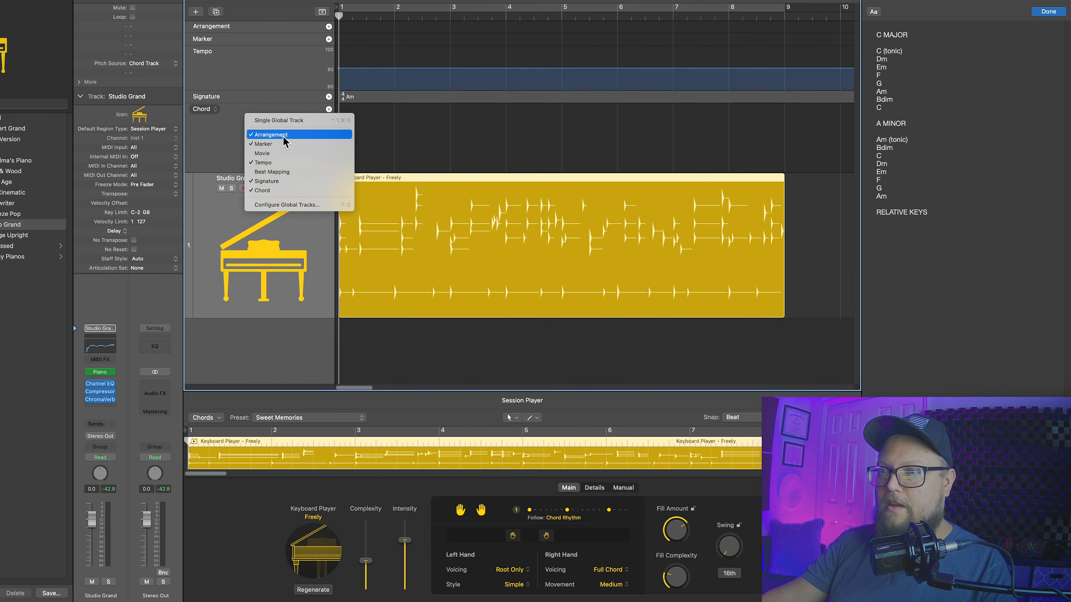
left_click(205, 155)
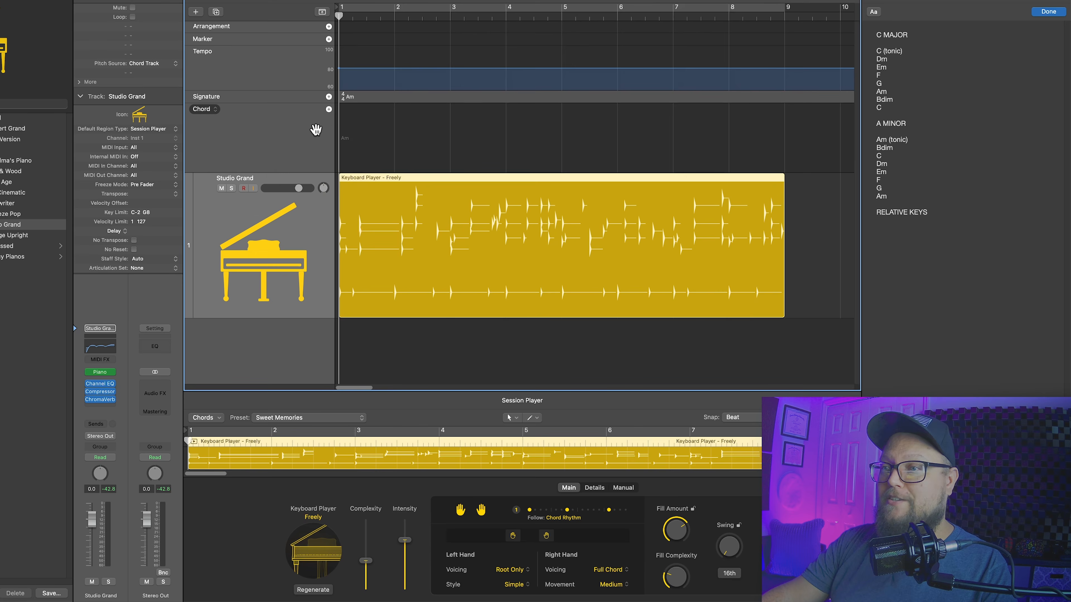
left_click(329, 109)
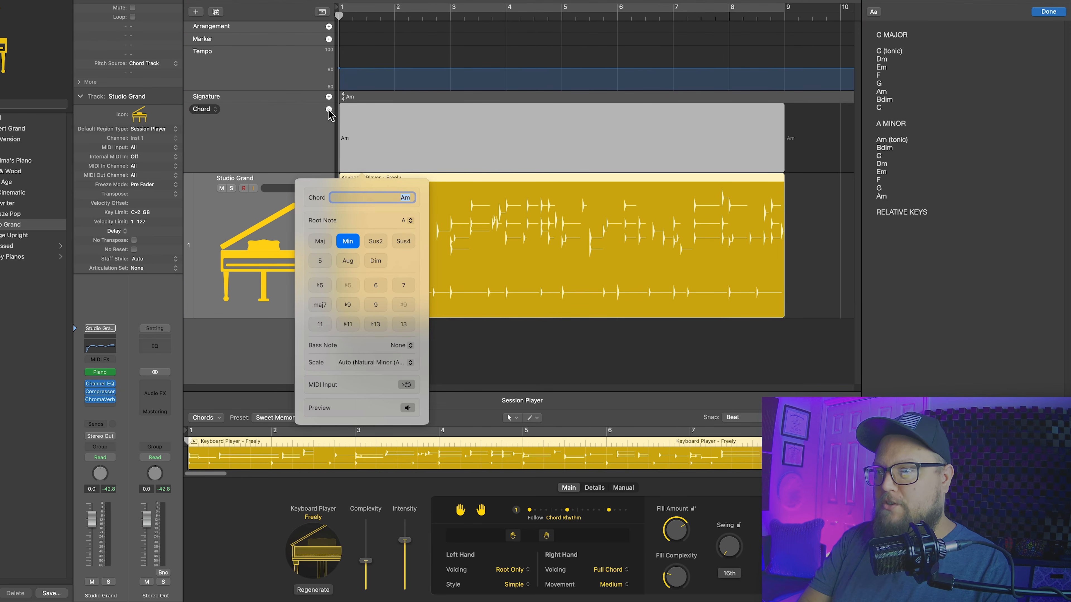
key("Right")
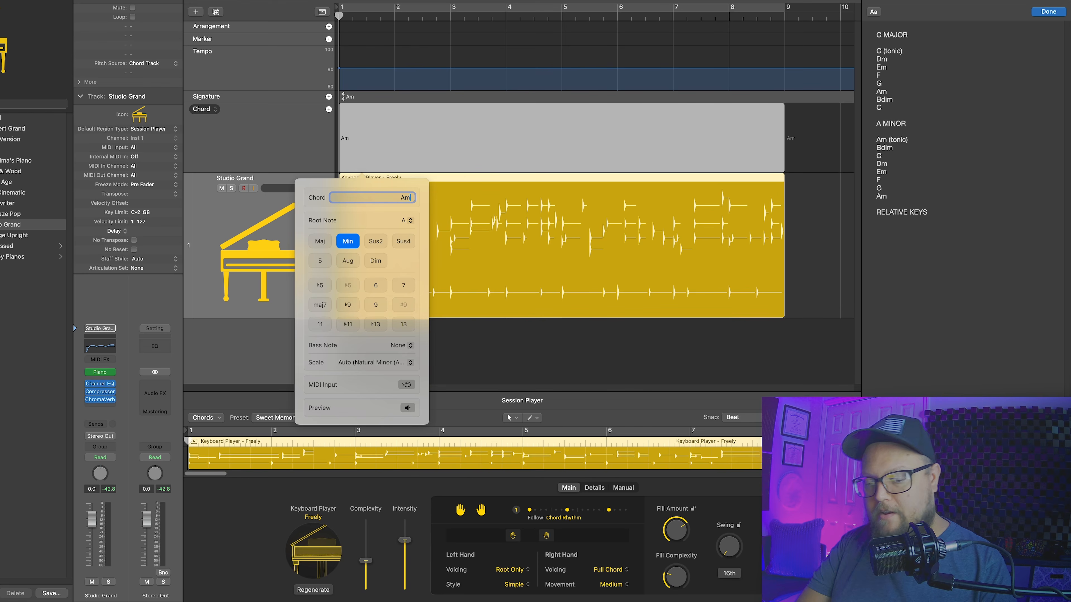
key("Tab")
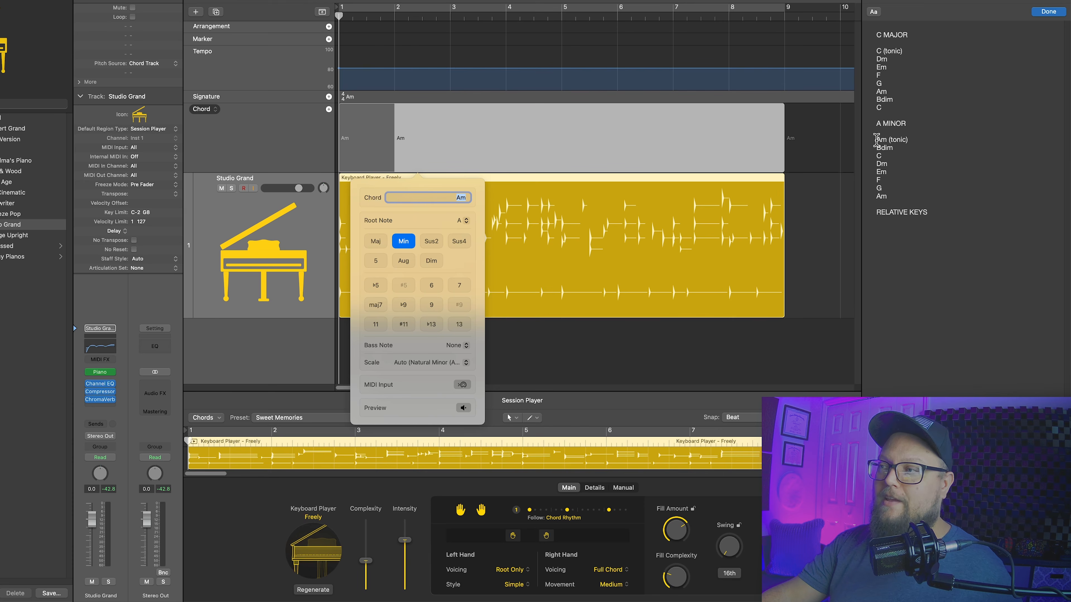
Examine the chords of the A MINOR list in the project notes, from Am (tonic) through C, Dm and Em
mouse_move(876, 139)
left_mouse_down()
mouse_move(919, 146)
mouse_move(920, 164)
mouse_move(903, 181)
mouse_move(870, 156)
left_mouse_up()
left_click(916, 137)
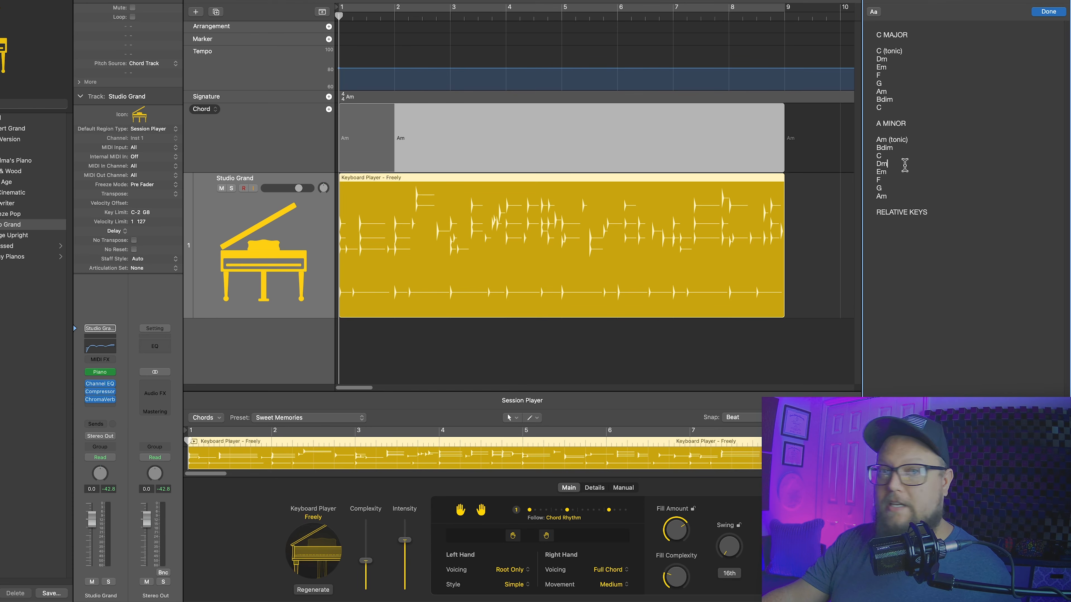
triple_click(878, 160)
left_click(906, 175)
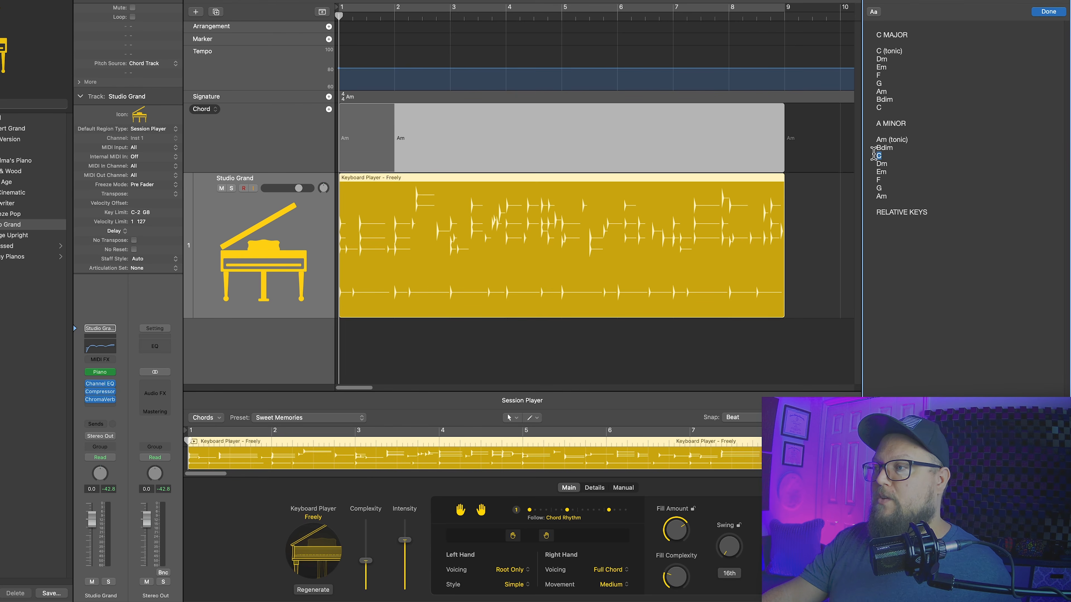
left_click_drag(877, 163, 895, 172)
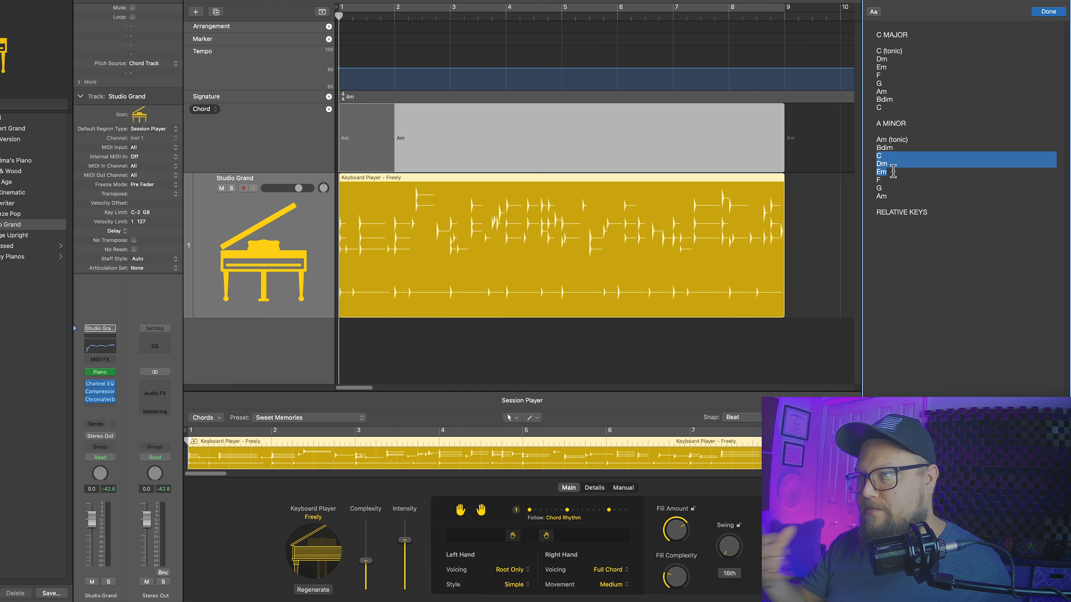
Move the playhead to bar 2 and set the chord there to Dm
left_click(429, 136)
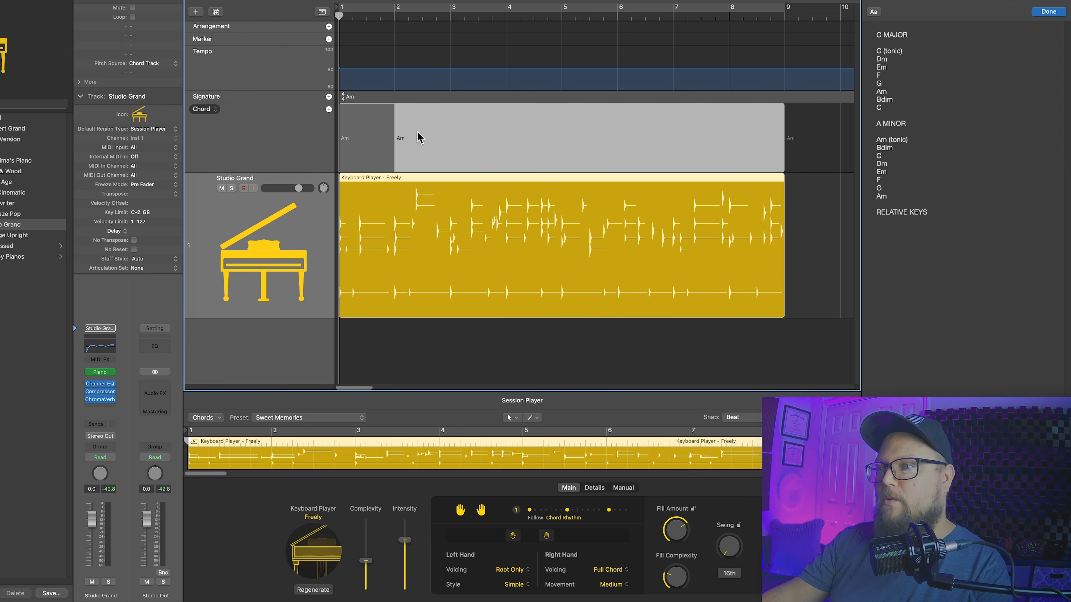
left_click(395, 17)
double_click(422, 128)
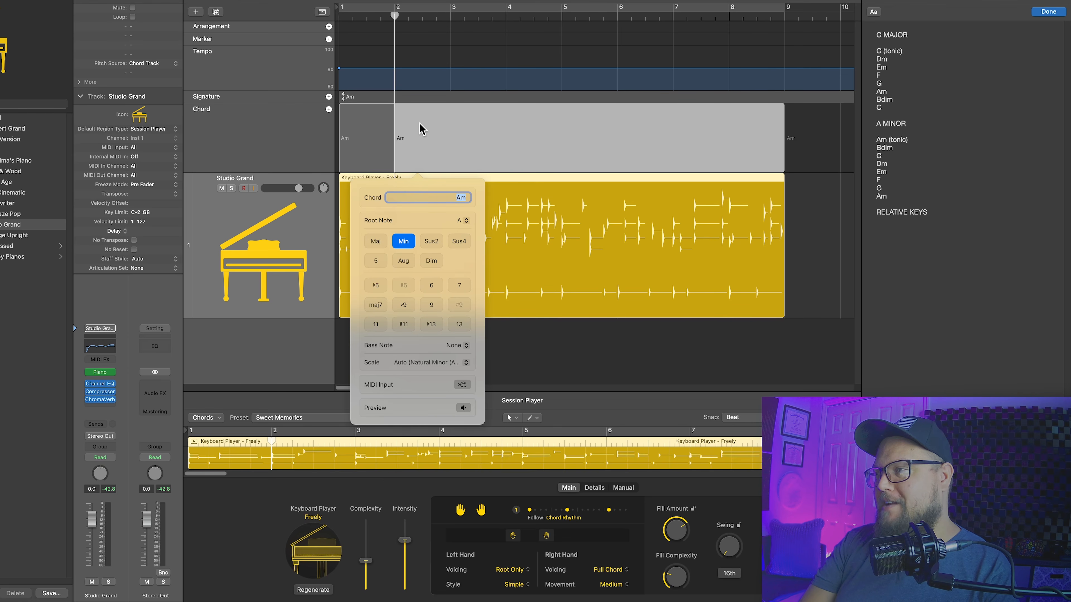
type("Dm")
key("Return")
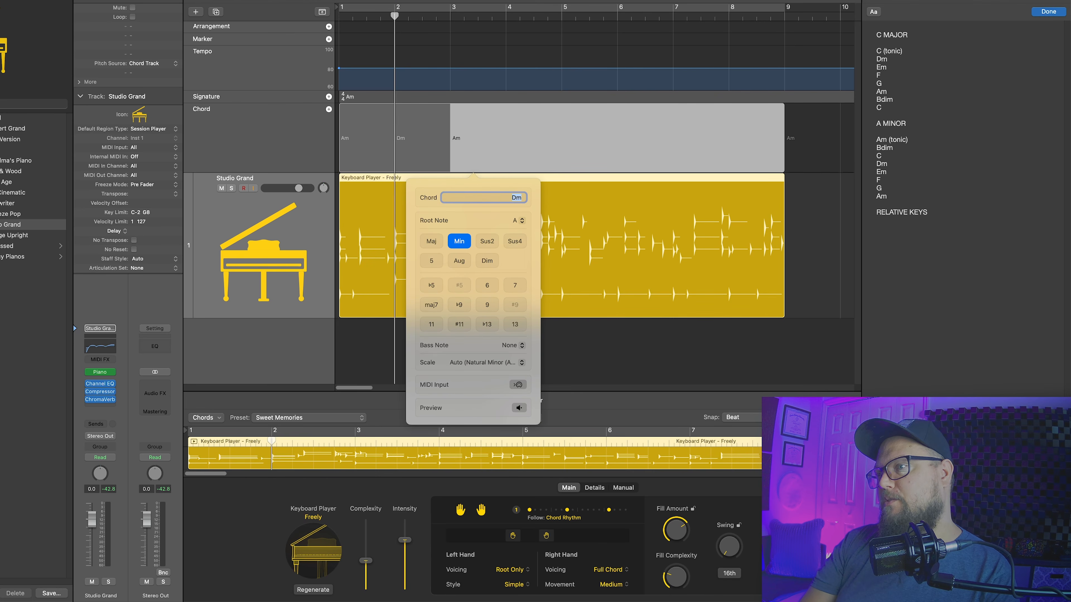
Enter C at bar 3 and G at bar 4 of the chord track
key("Tab")
type("C")
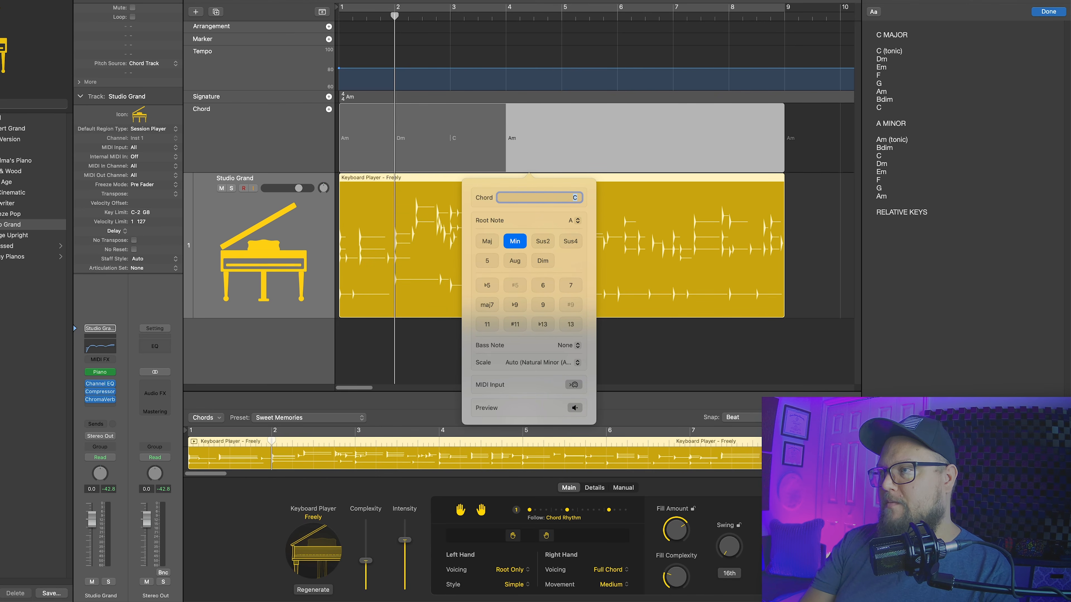
key("Tab")
type("G")
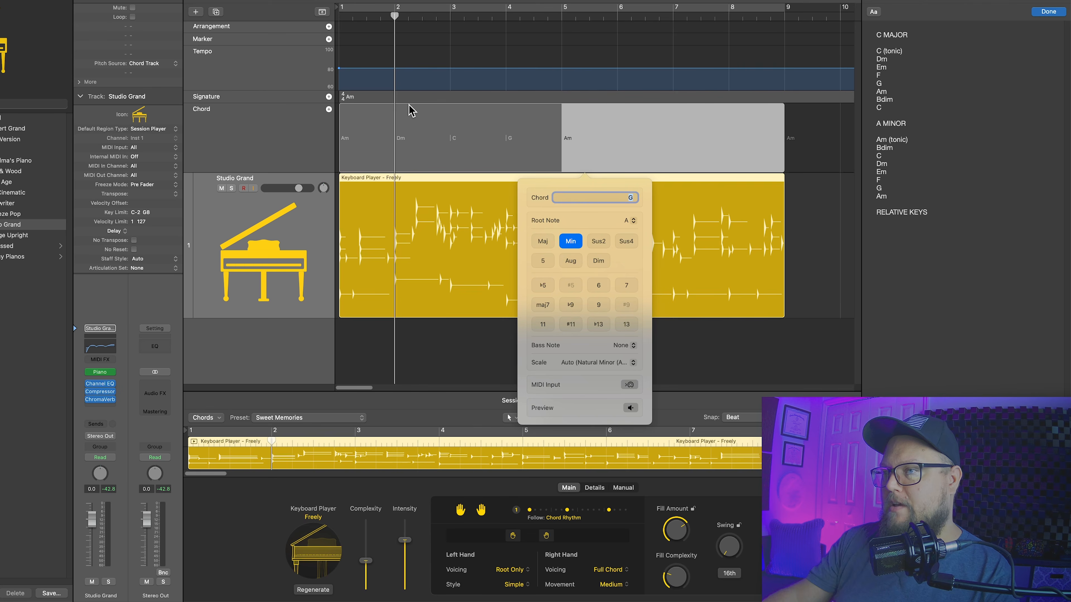
Set the chords of bars 3, 4 and 5 to G, C and F in the chord track
left_click(476, 148)
type("G")
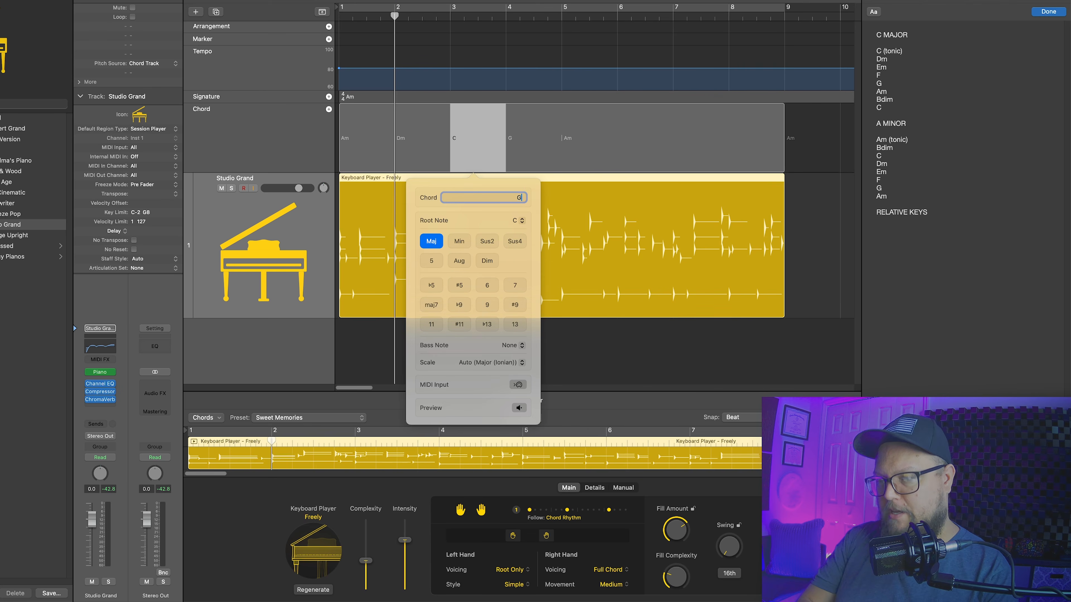
key("Tab")
type("C")
key("Tab")
type("D")
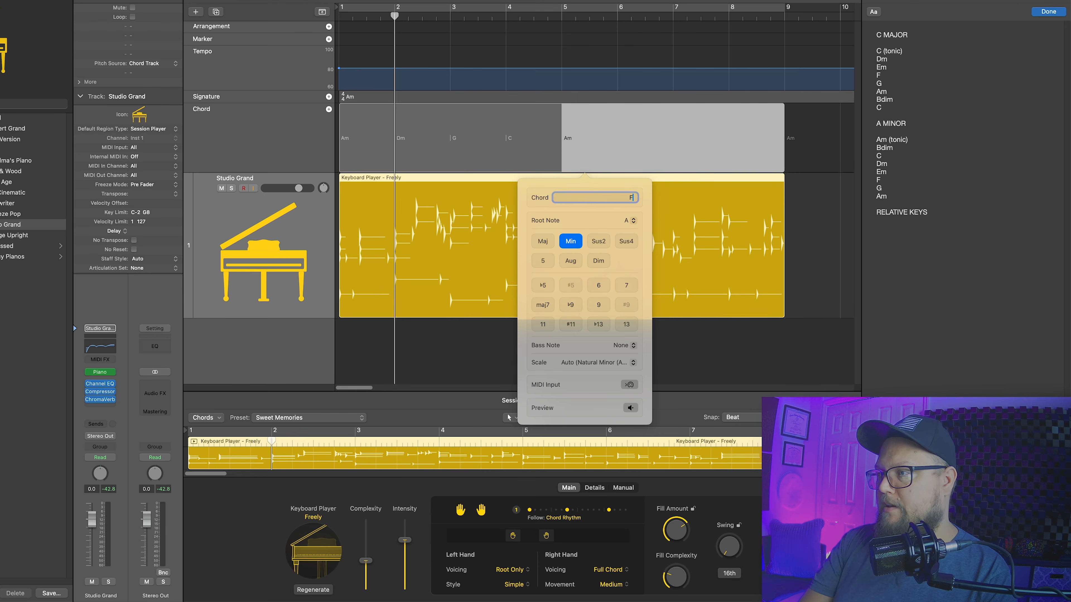
Complete the eight-bar progression with G at bar 6, Dm at bar 7 and Em at bar 8
key("Tab")
type("G")
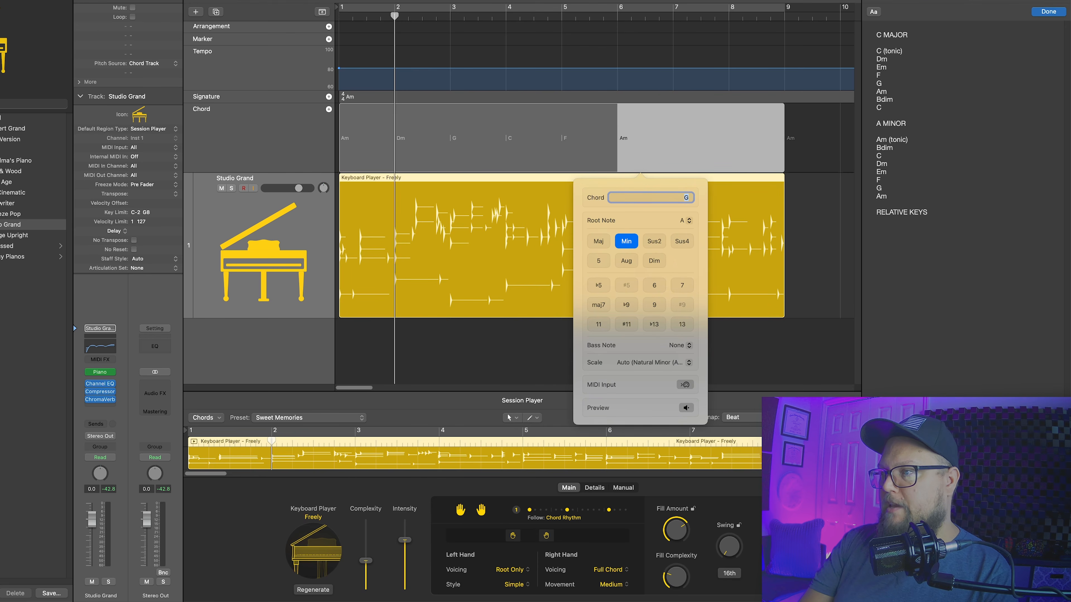
key("Tab")
type("Dm")
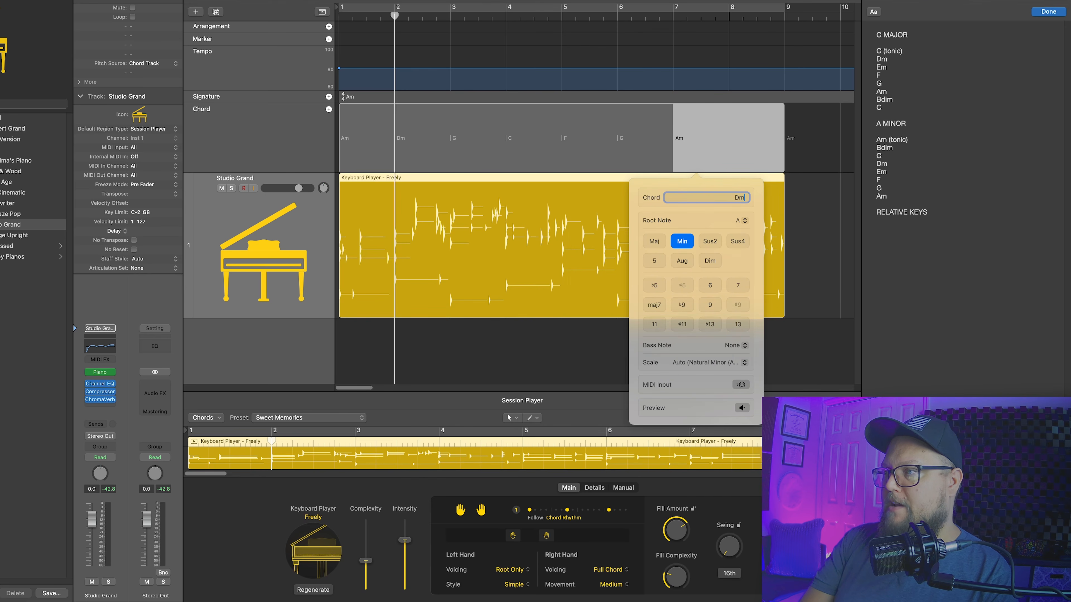
key("Tab")
type("Em")
key("Return")
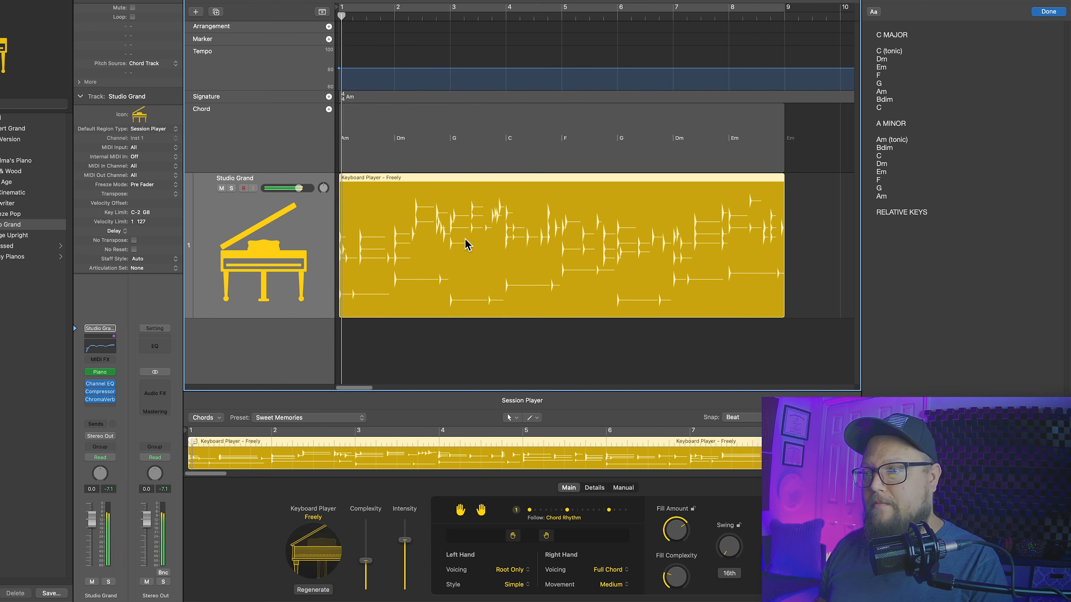
Play back the Keyboard Player region to hear the A minor progression, with the cycle range on over its eight bars
left_click(483, 356)
left_click(466, 245)
key("space")
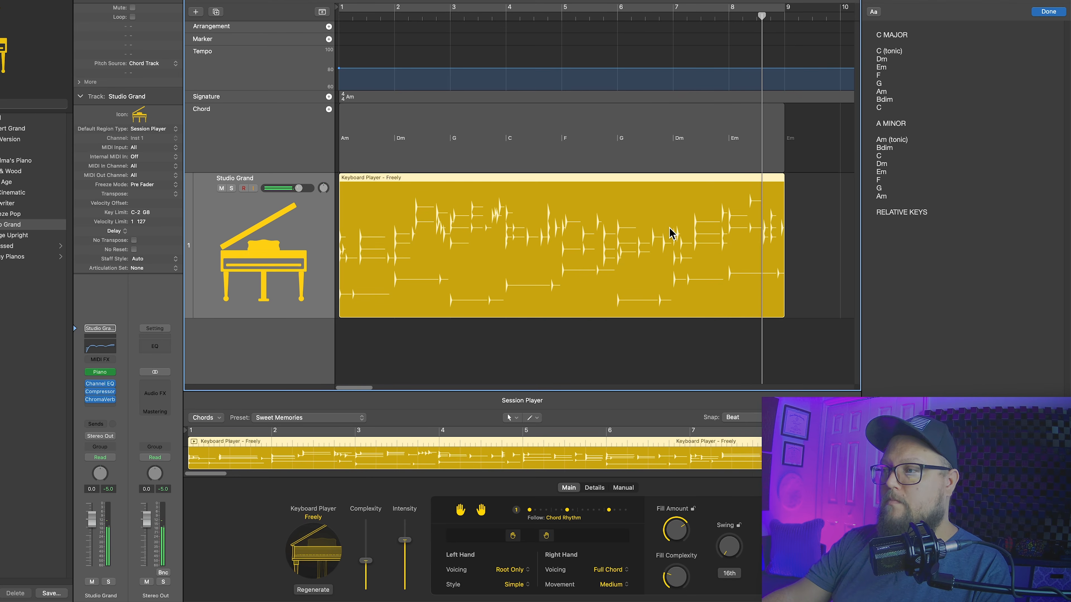
key("c")
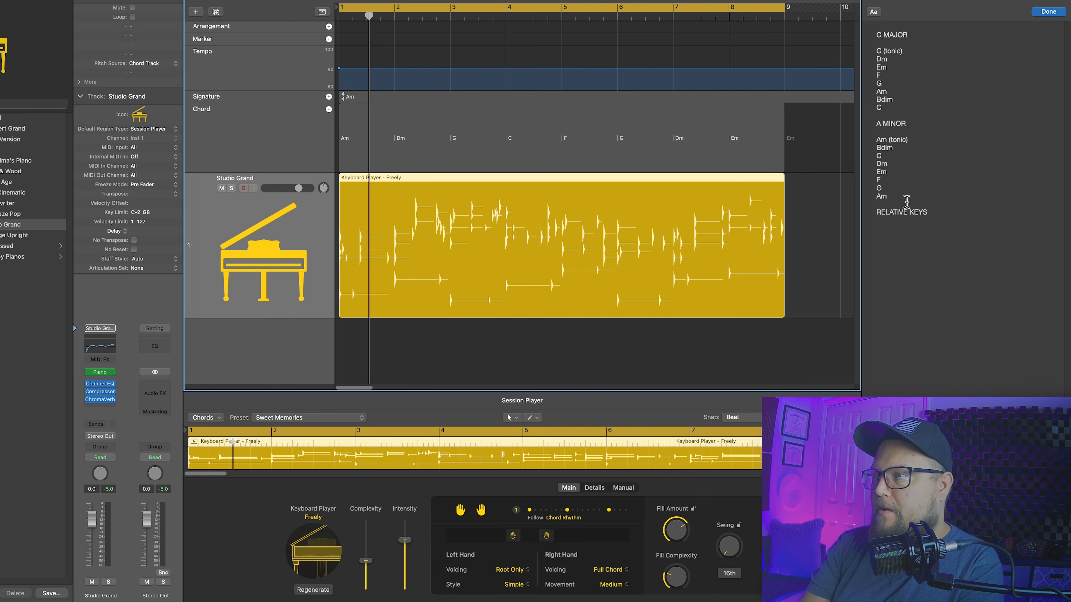
Compare the G chord in the C MAJOR notes list with the closing Em chord at bar 8 and the A MINOR list
left_click(894, 84)
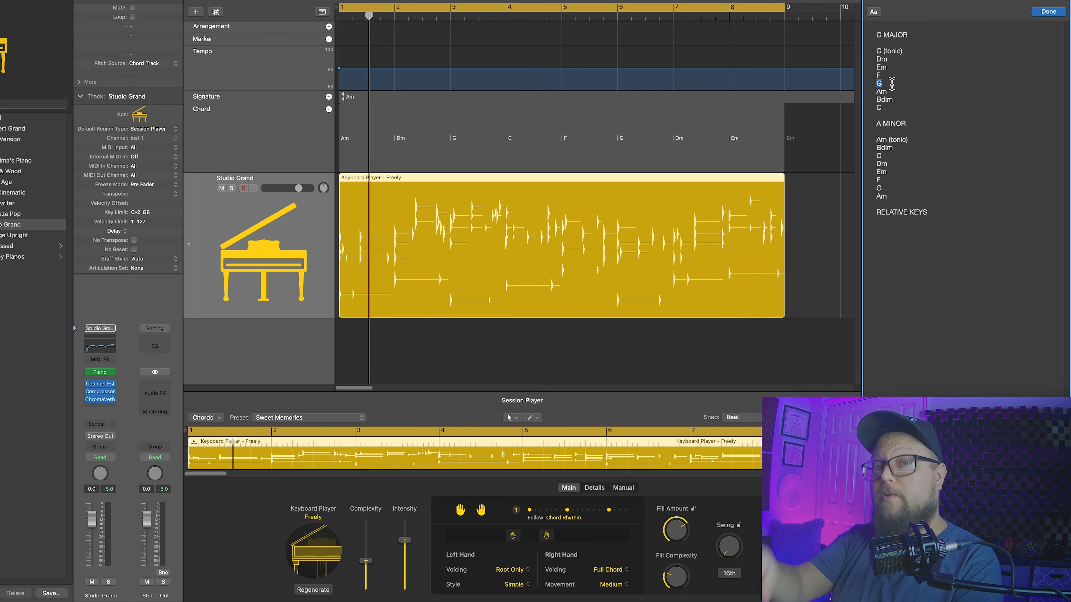
left_click(767, 146)
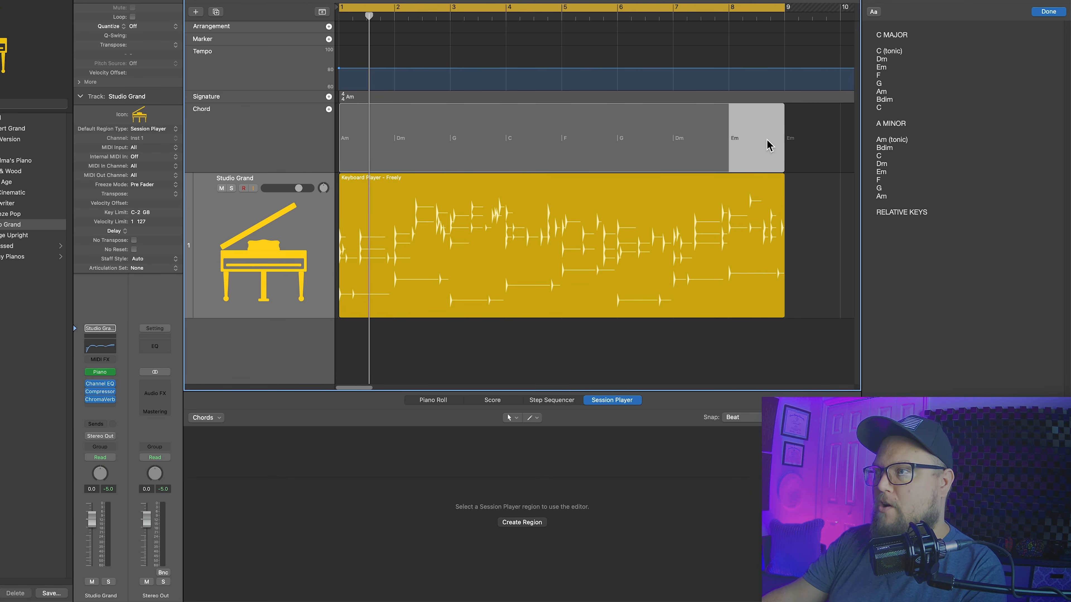
left_click(899, 82)
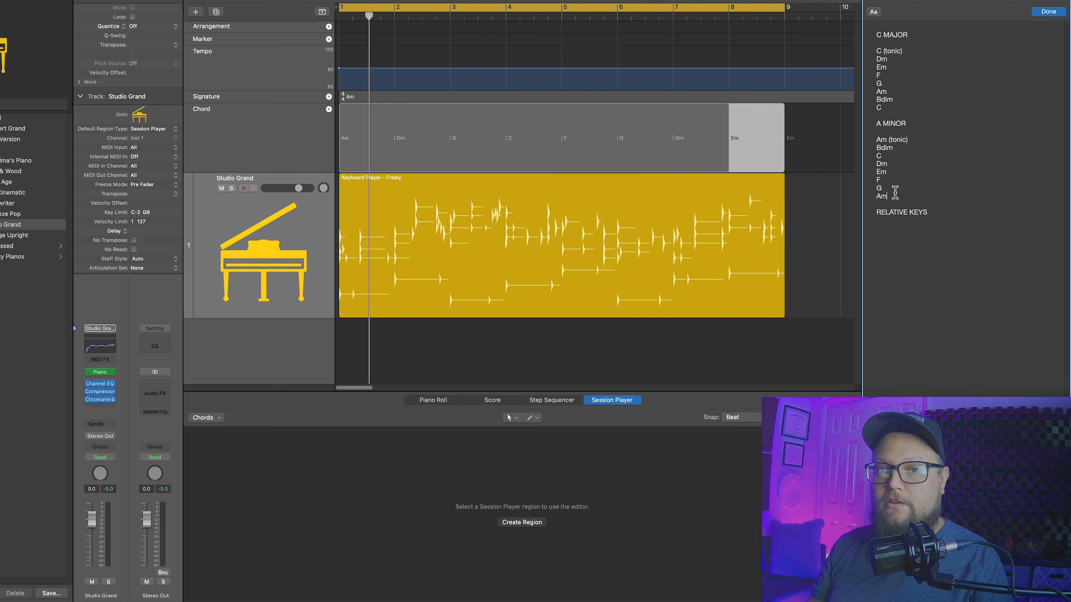
Change the G chord at bar 6 of the chord track to Bdim
left_click(575, 142)
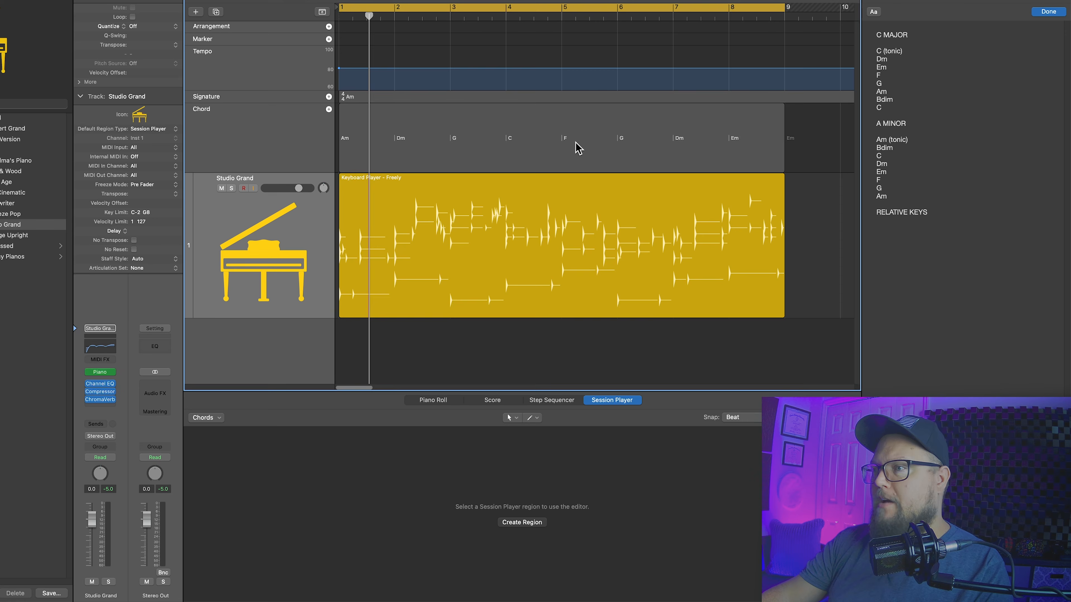
left_click(626, 15)
key("c")
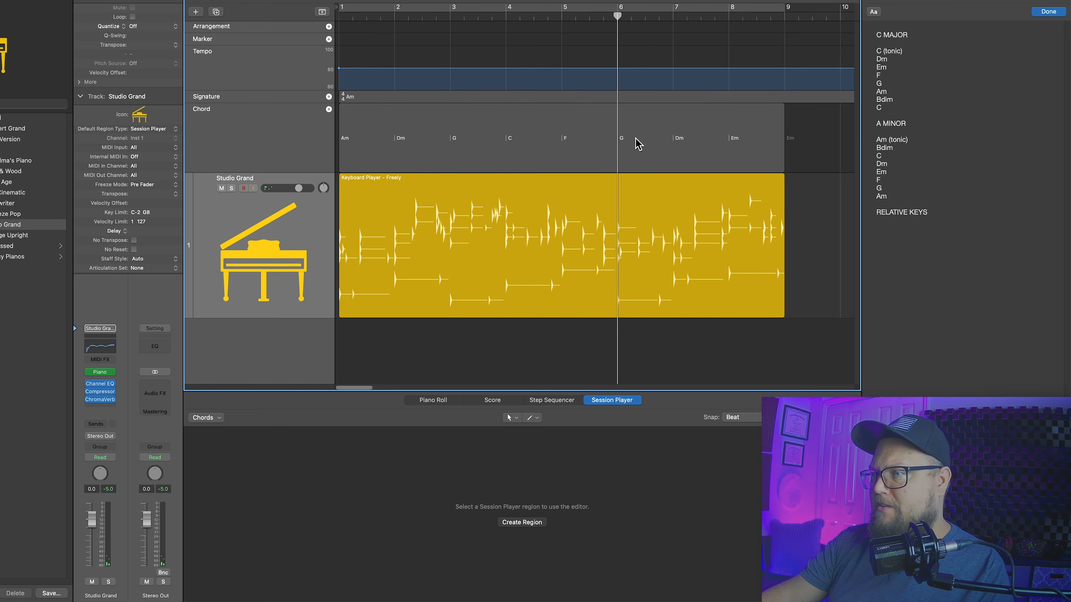
left_click(637, 144)
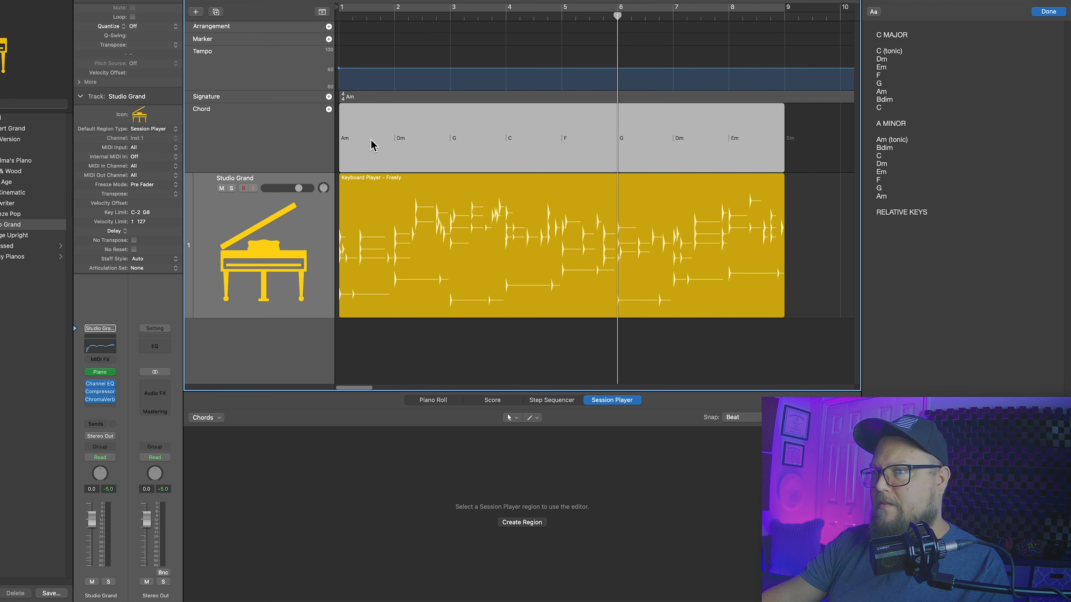
left_click(641, 157)
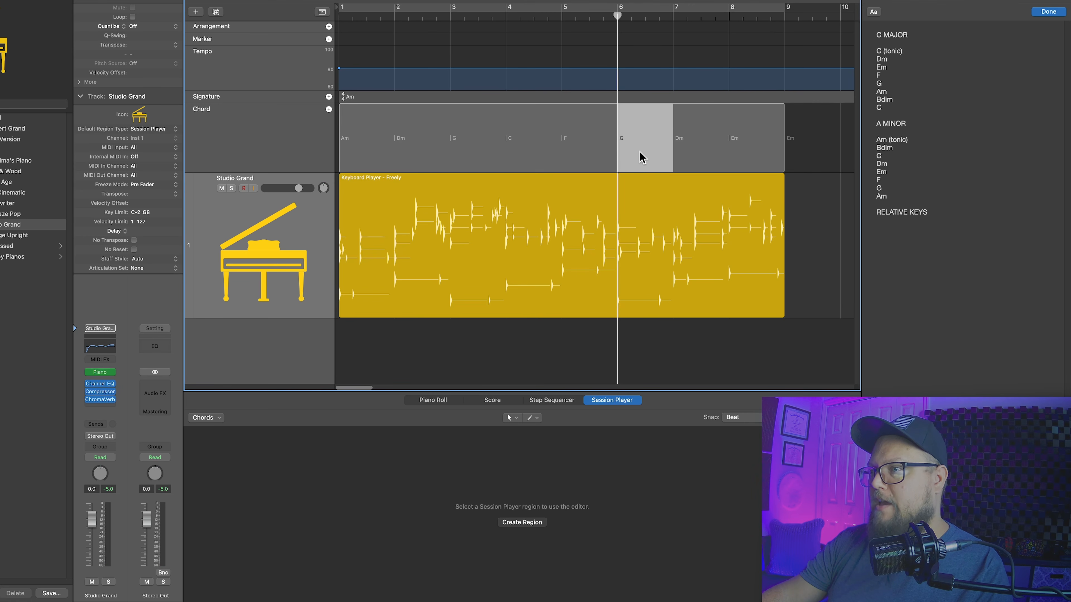
double_click(640, 158)
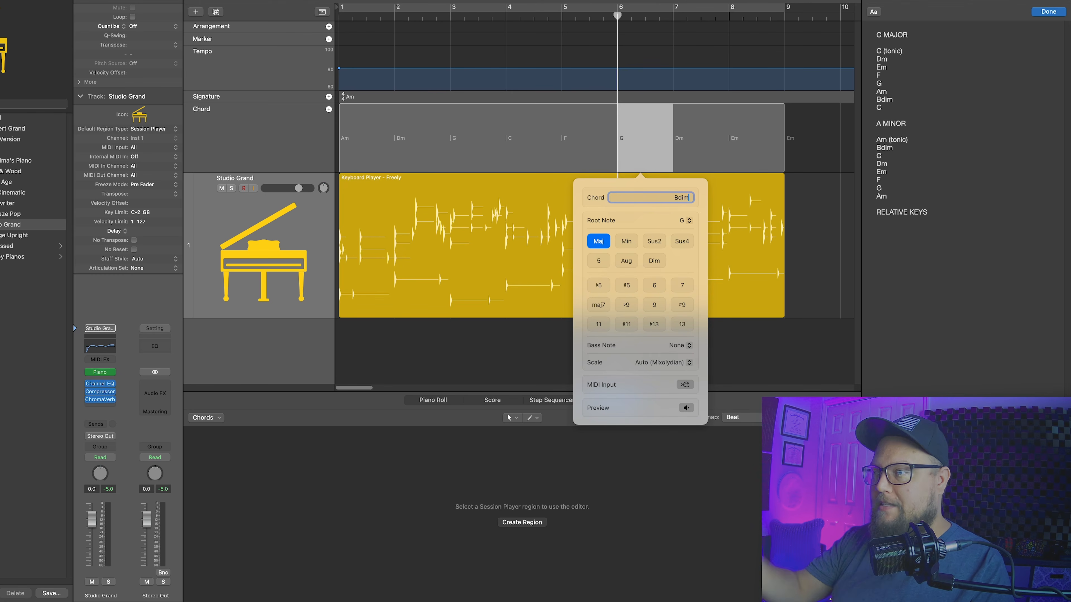
key("Return")
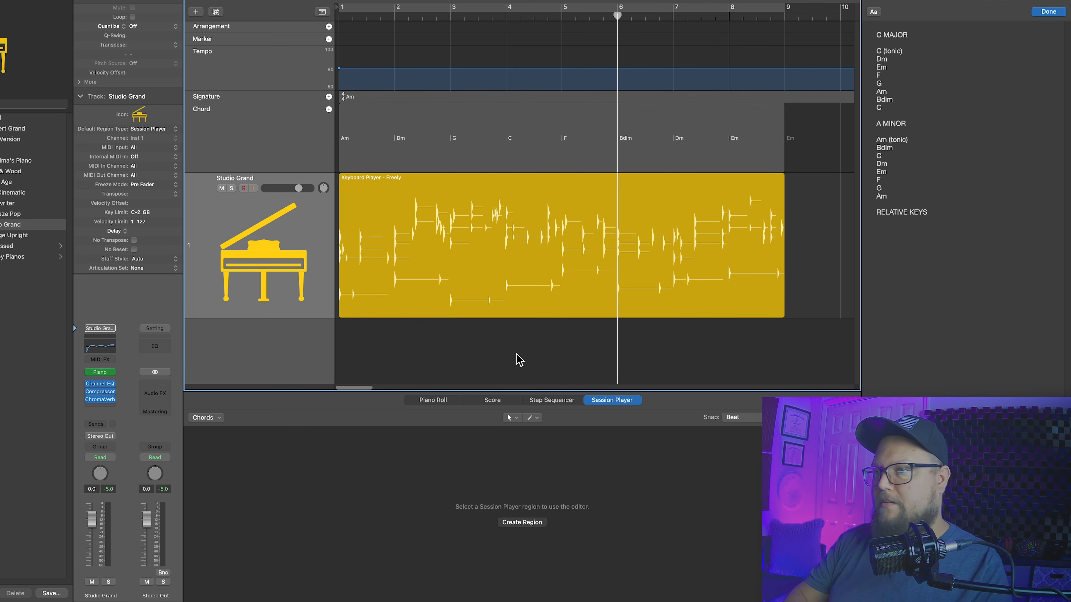
Play back the region to hear the progression with the Bdim chord, and select the Keyboard Player region
key("space")
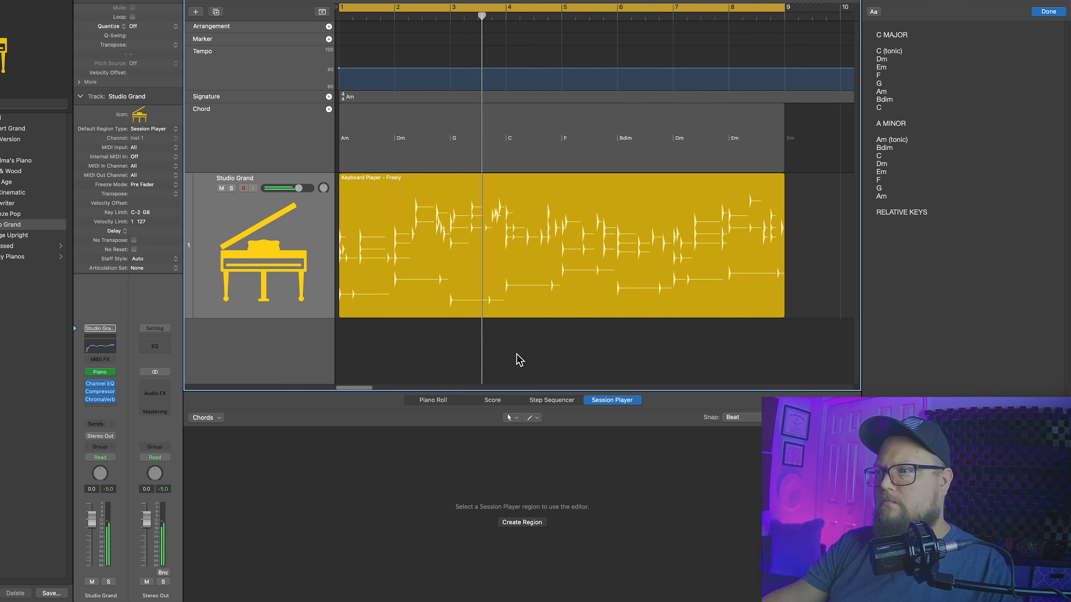
left_click(547, 275)
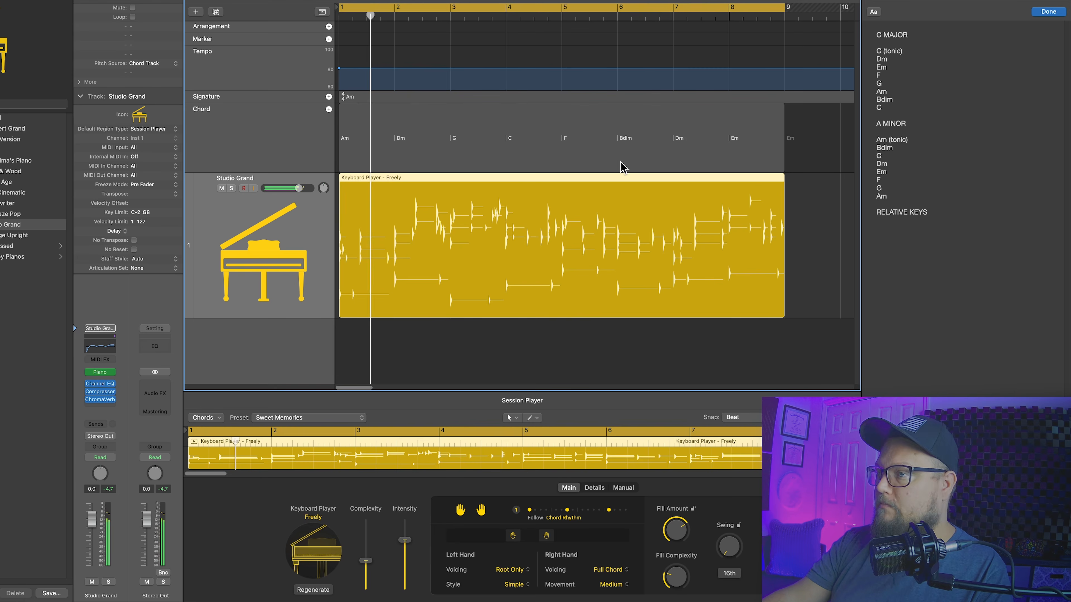
Set the chord at bar 6 back to G
left_click(630, 152)
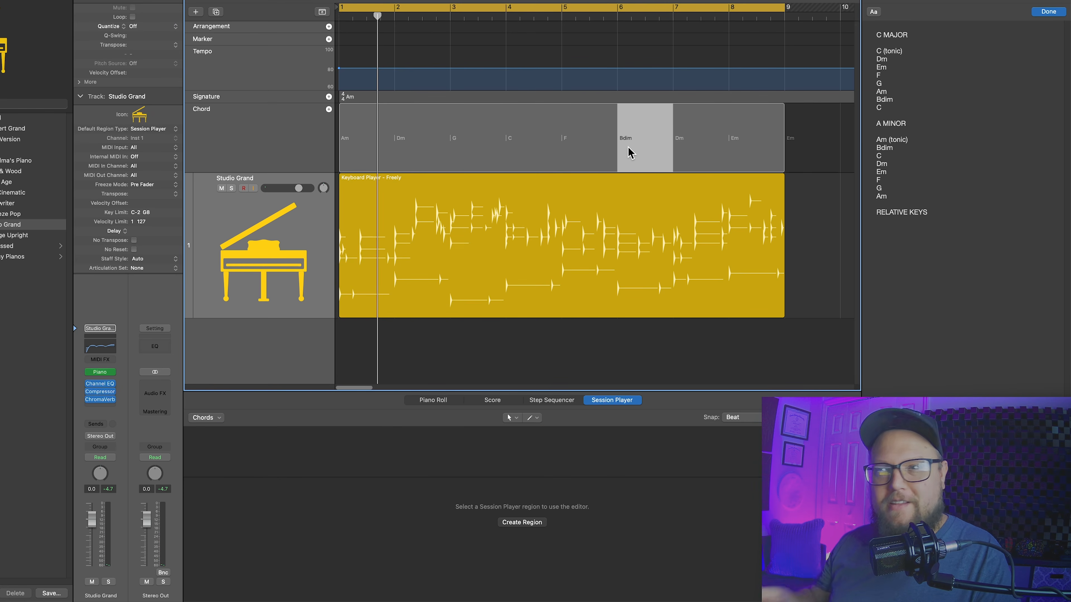
double_click(630, 152)
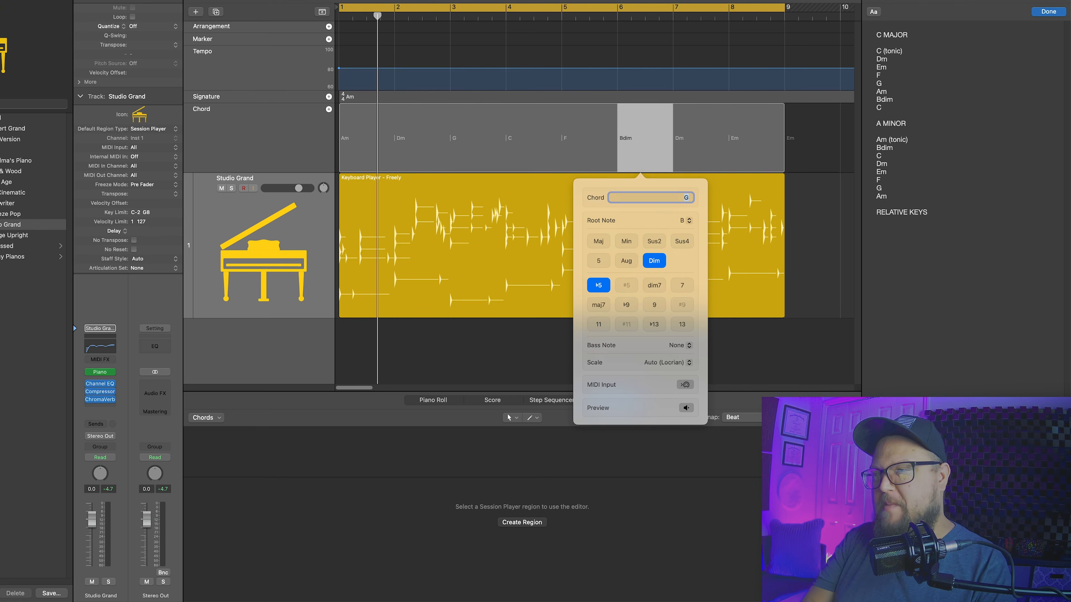
type("G")
key("Return")
left_click(483, 340)
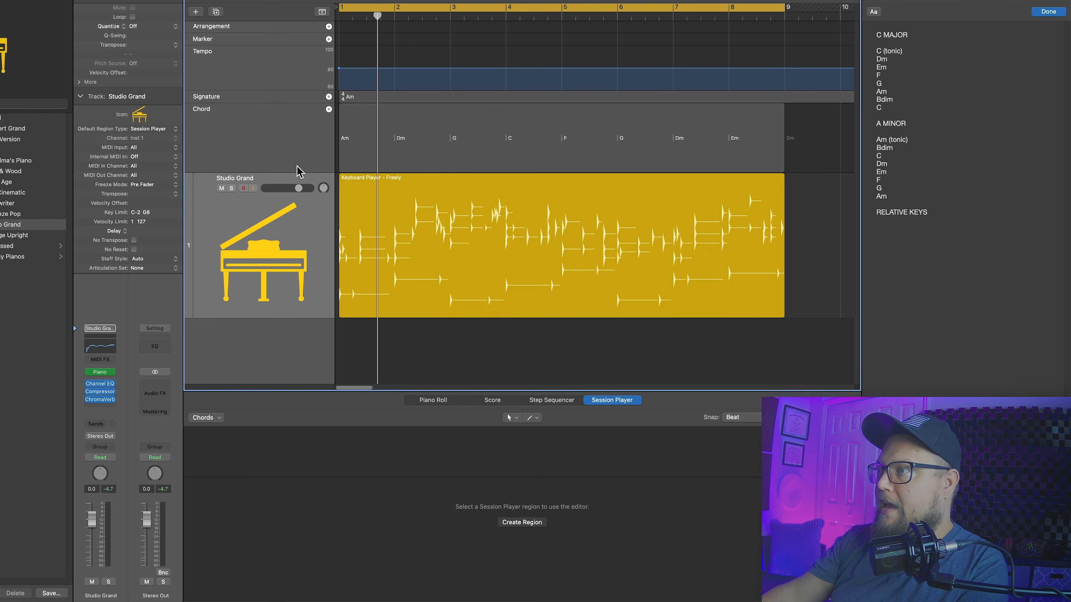
In the C MAJOR notes list, append the seventh chords Cmaj7, Dm7 and Em7 to the C, Dm and Em lines
left_click(919, 51)
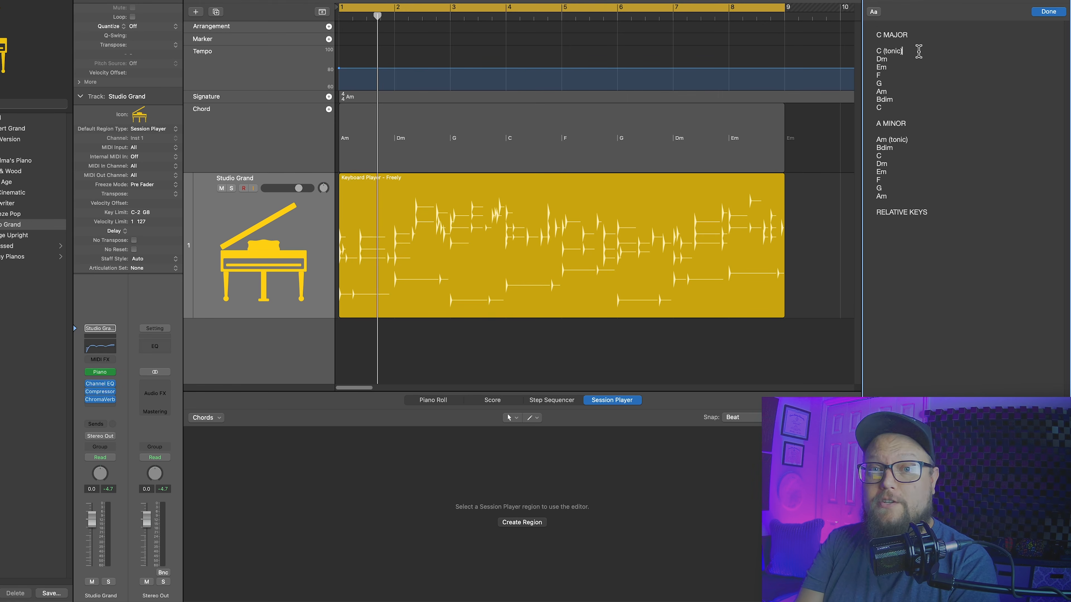
type("- ")
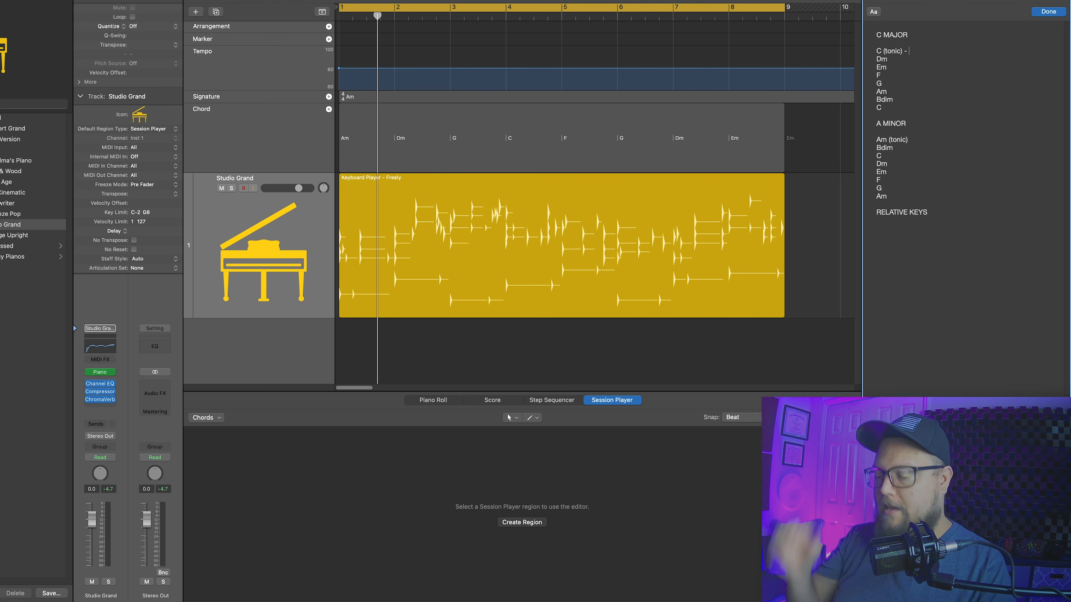
type("Cm")
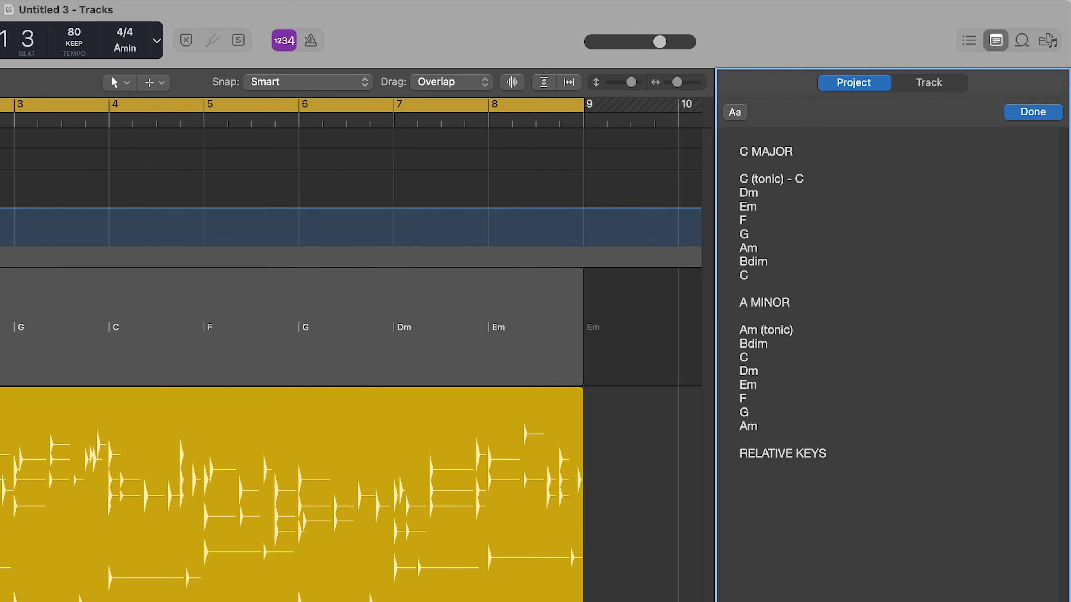
type("aj7")
key("Down")
type("- Dm7")
key("Down")
type("- Em7")
key("Down")
Append Fmaj7, G7, Am7, Bdim7 and Cmaj7 to the remaining lines of the C MAJOR list
type("-")
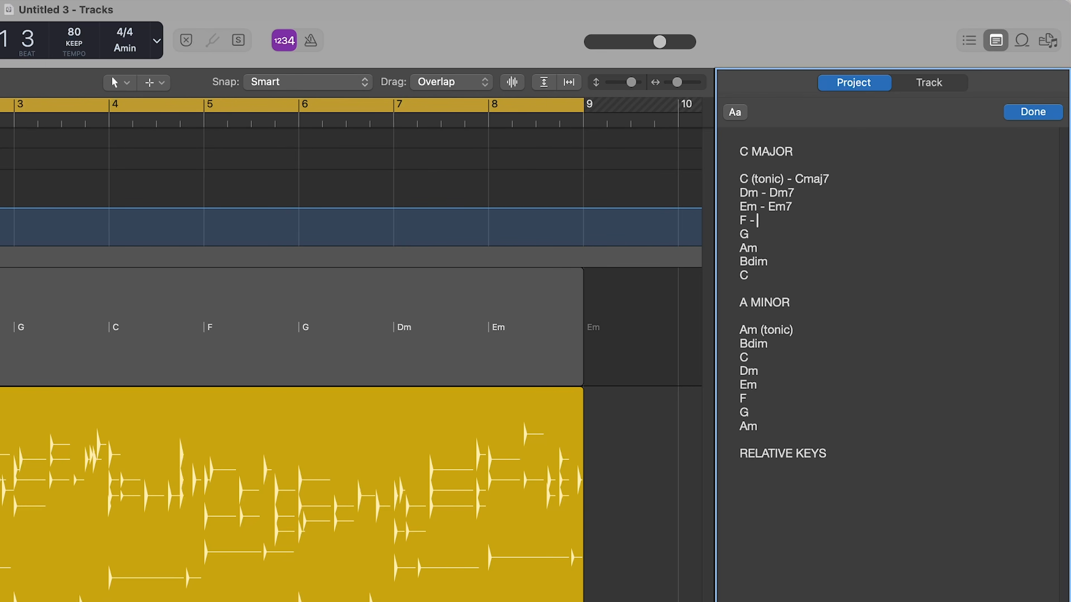
type(" Fmaj7")
key("Down")
type("- G")
type("7")
type("- Am7")
key("Down")
type("- Bdim7")
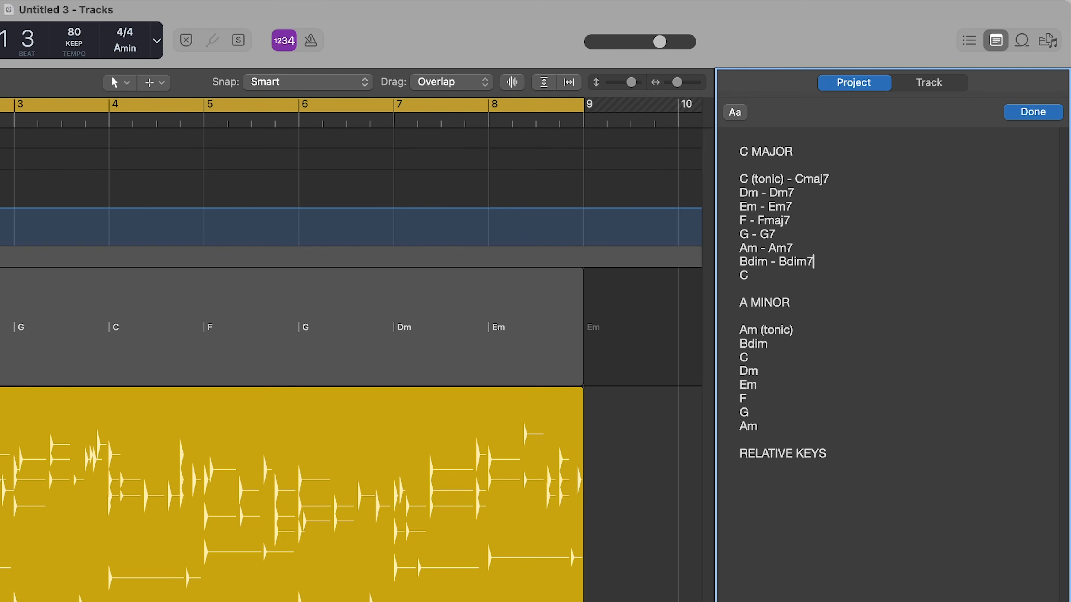
key("Down")
type("- Cmaj7")
In the A MINOR list, append Am7 to the Am tonic line and Bdim7 to the Bdim line
left_click(826, 331)
type("- Am7")
key("Down")
type("- D")
key("BackSpace")
type("Bdim7")
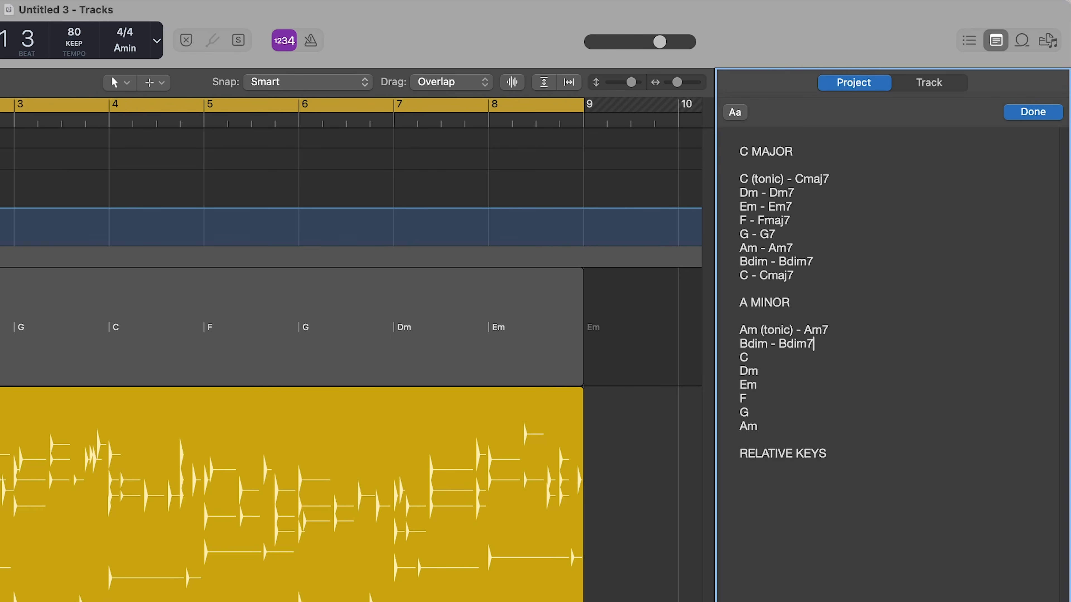
Append Cmaj7, Dm7, Em7 and Fmaj7 to the C, Dm, Em and F lines of the A MINOR list
key("Down")
type("- Cmaj7")
key("Down")
type("- Dm7")
key("Down")
type("- Em7")
key("Down")
type("- Fmaj7")
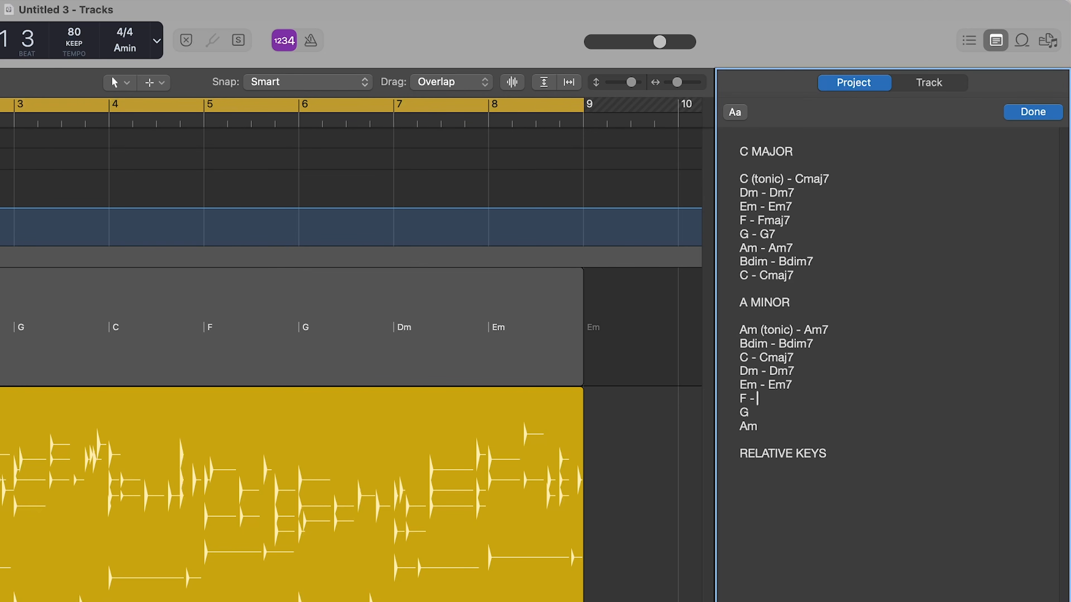
Append G7 and Am7 to the last two lines of the A MINOR list
key("Down")
type("- G7")
key("Down")
type("- am7")
key("BackSpace")
key("BackSpace")
key("BackSpace")
type("Am7")
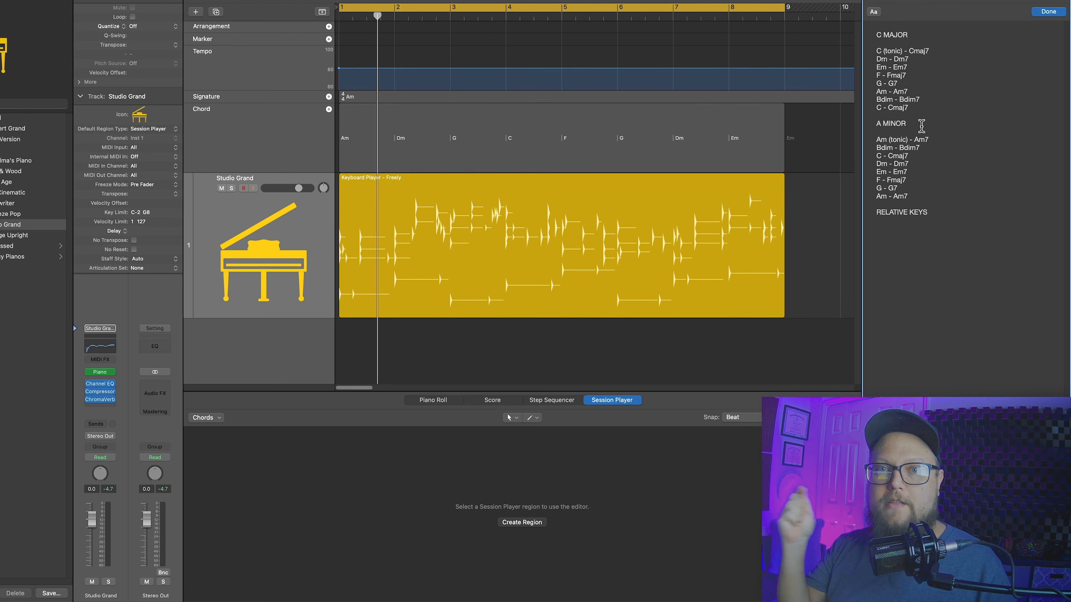
In the chord track, set the chord at bar 1 to Am7 and the chord at bar 2 to Dm7
left_click(371, 141)
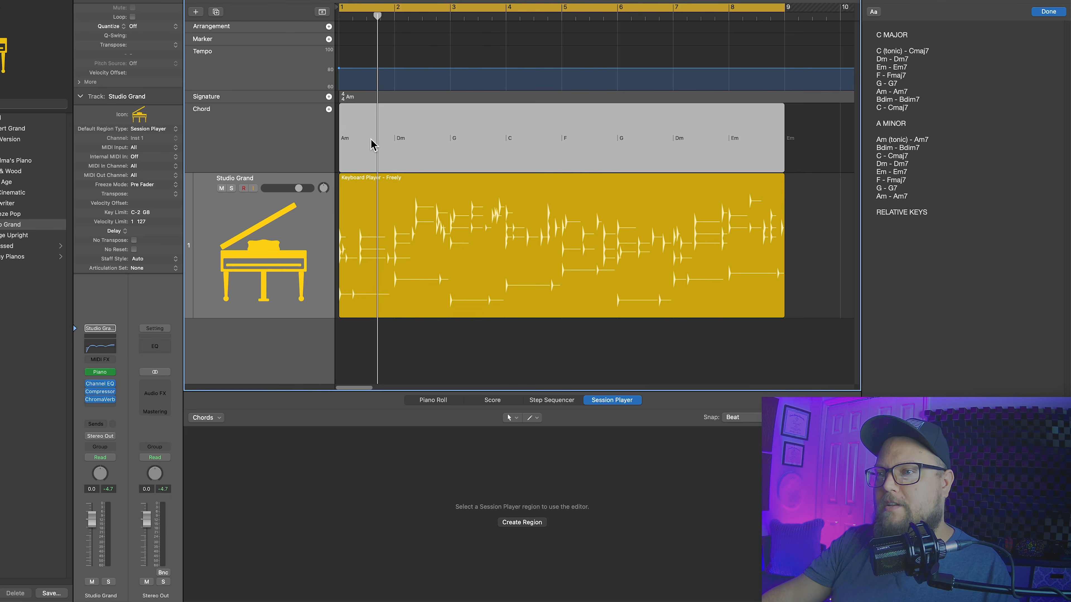
left_click(372, 143)
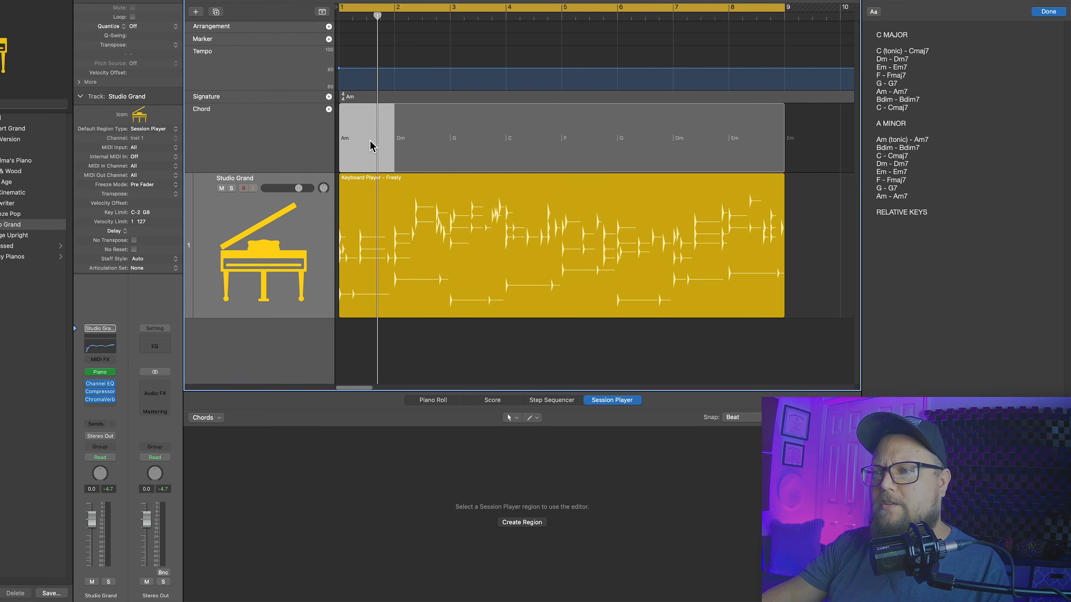
double_click(372, 143)
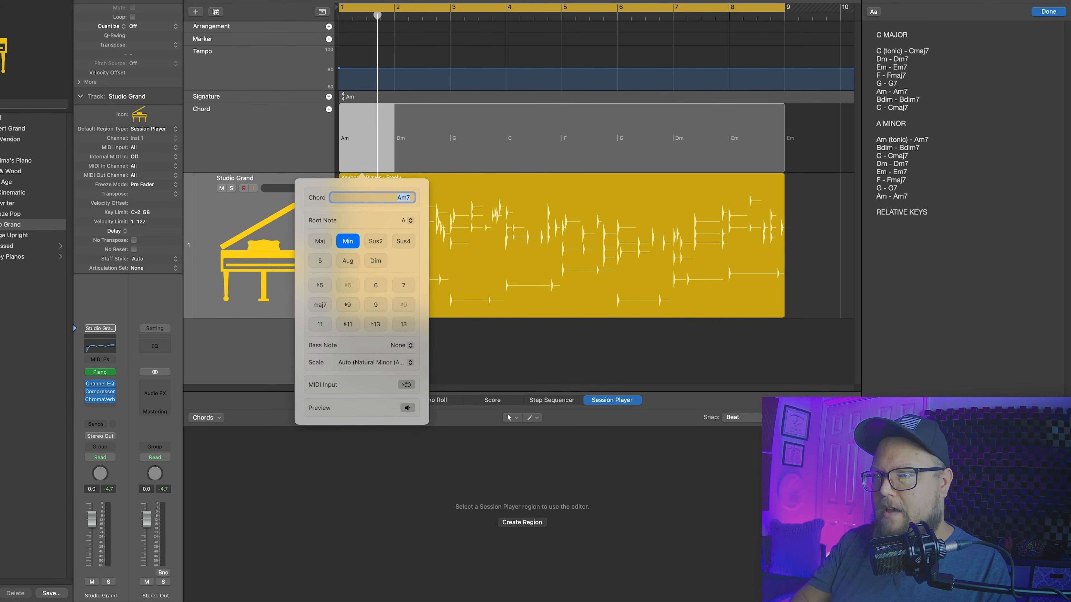
type("7")
key("Tab")
type("7")
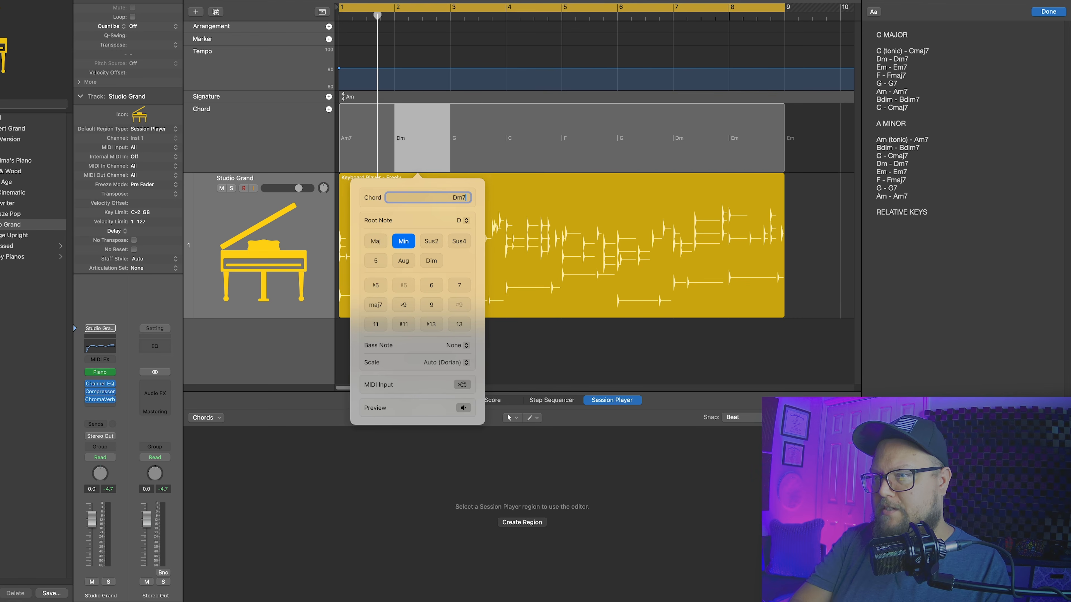
key("Tab")
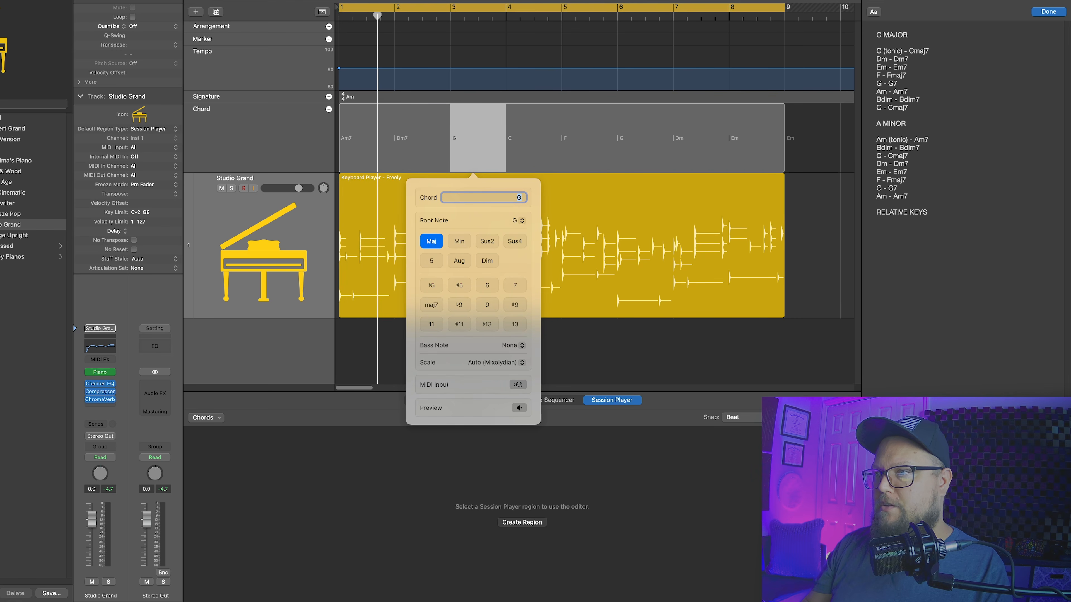
Set the chord at bar 4 to Cmaj7 and enter F at bar 5
key("Tab")
type("maj7")
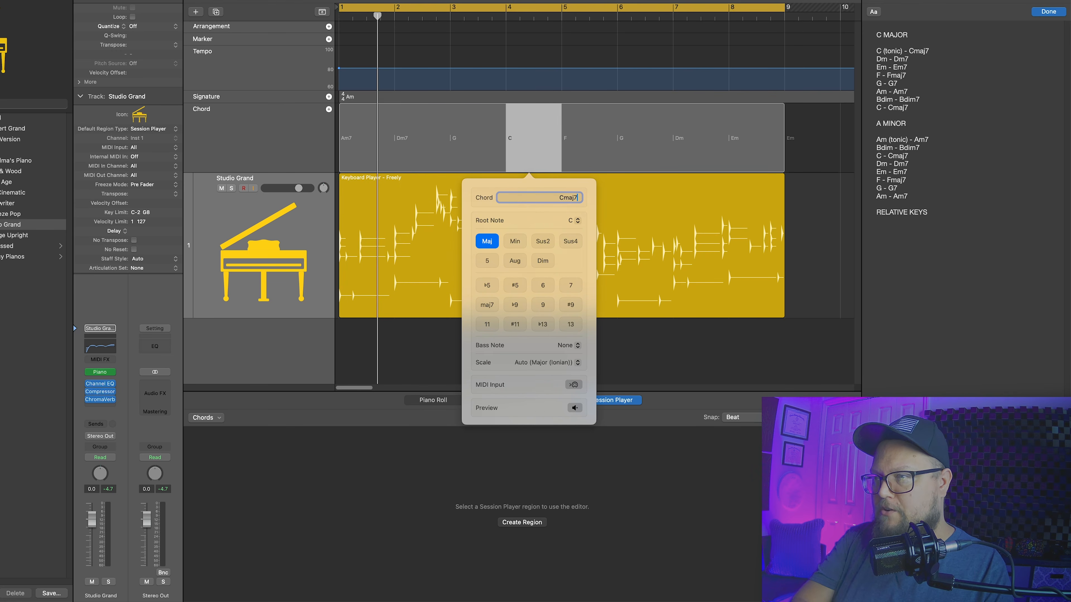
key("Tab")
type("maj")
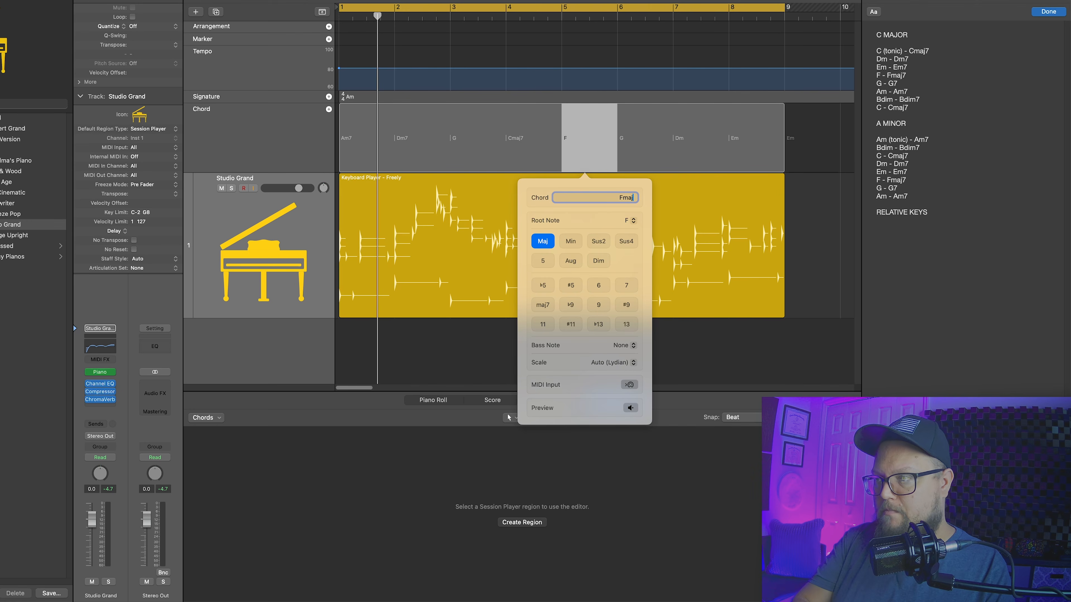
key("BackSpace")
key("Tab")
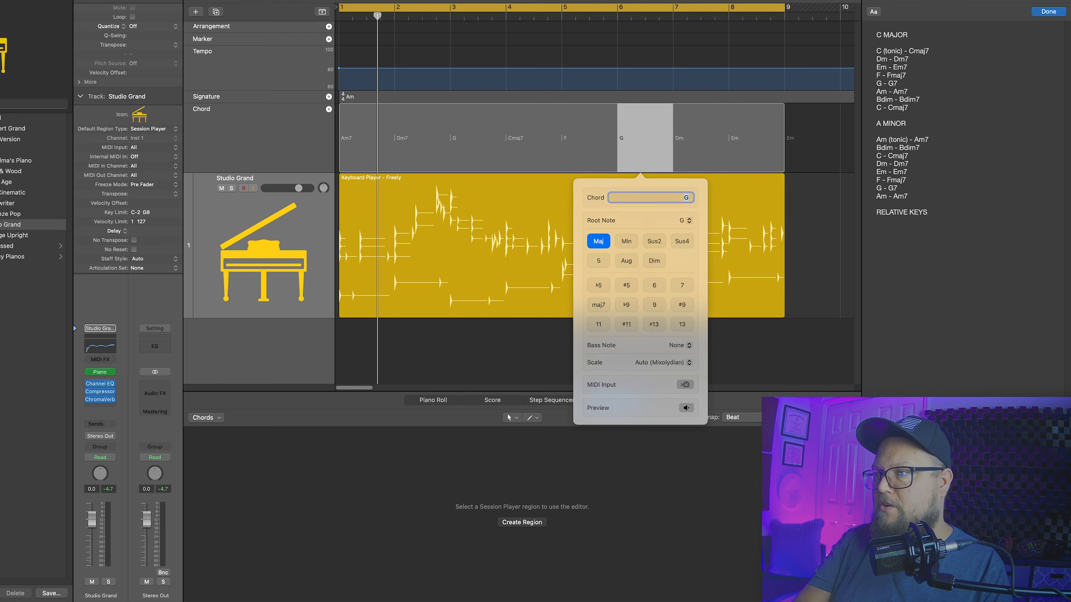
Set the chords at bars 6, 7 and 8 to G7, Dm7 and Em7
type("7")
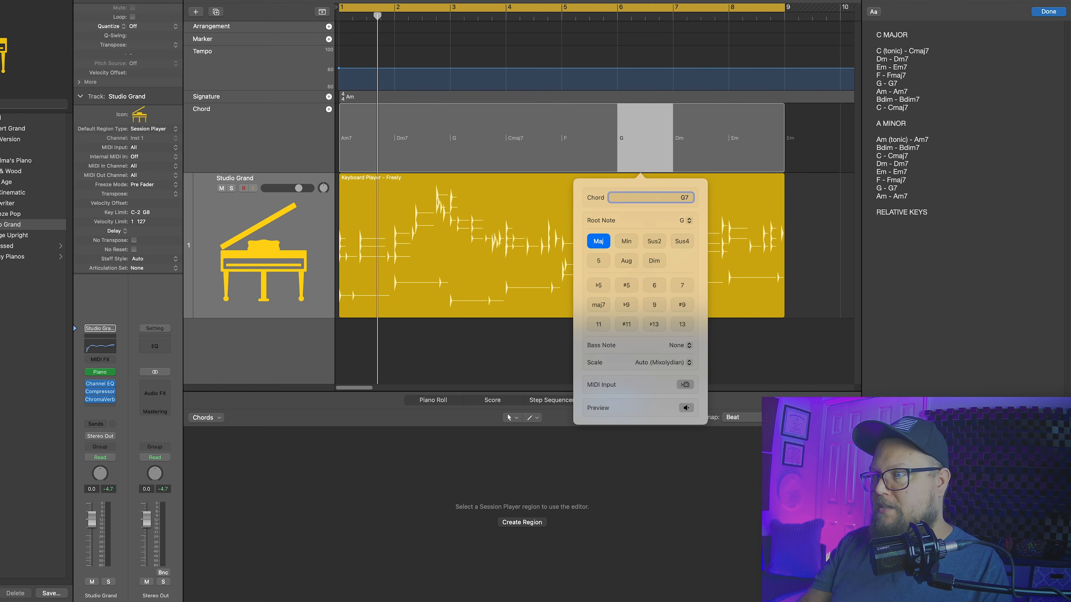
key("Tab")
type("7")
key("Tab")
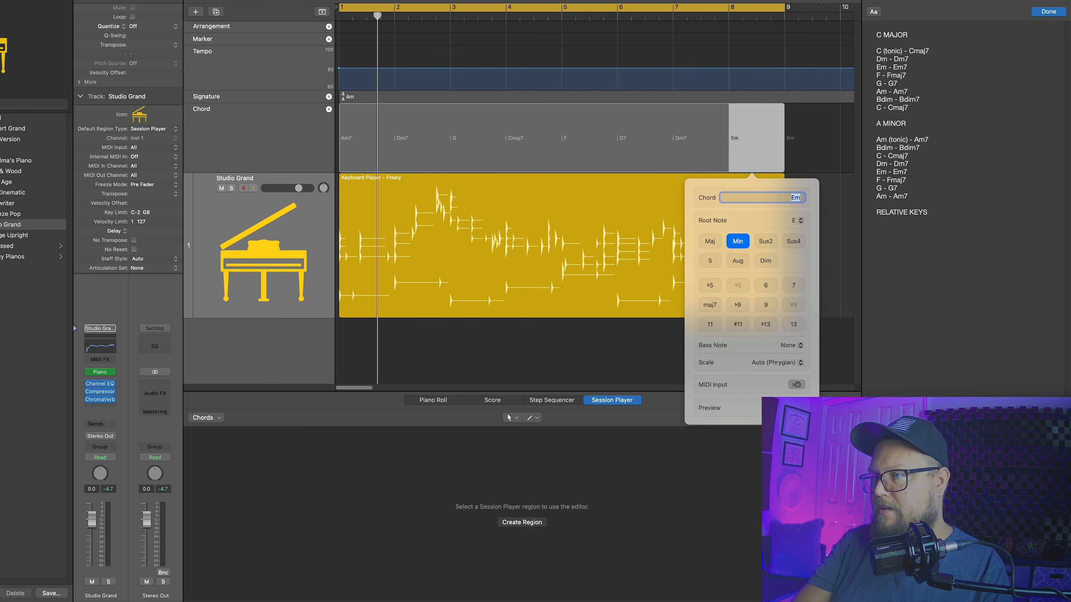
type("7")
Add an Am chord at bar 9 and extend the Keyboard Player region to about the middle of bar 9
key("Tab")
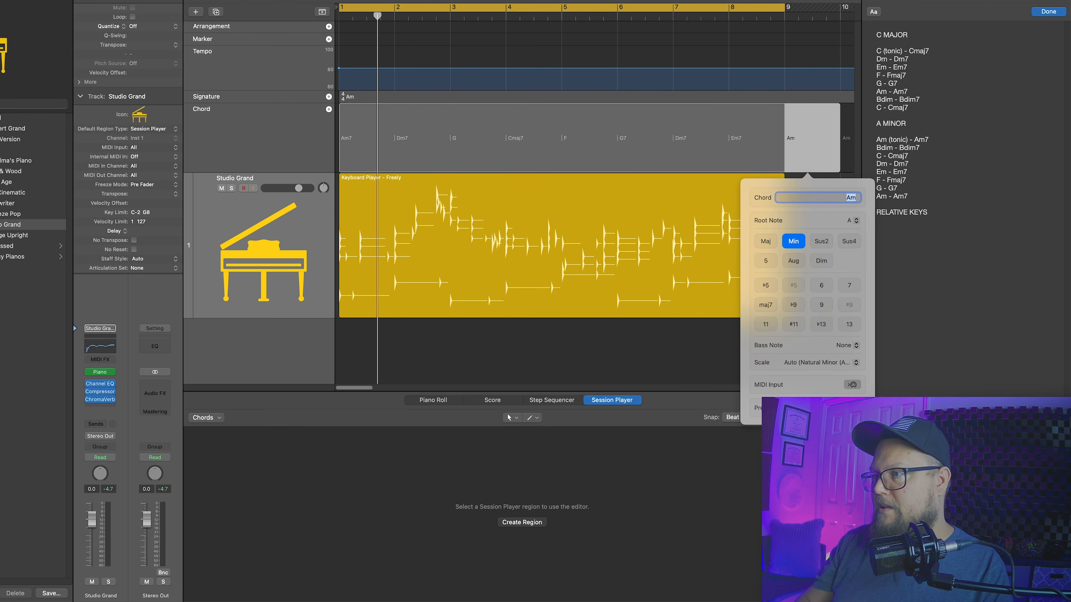
key("Escape")
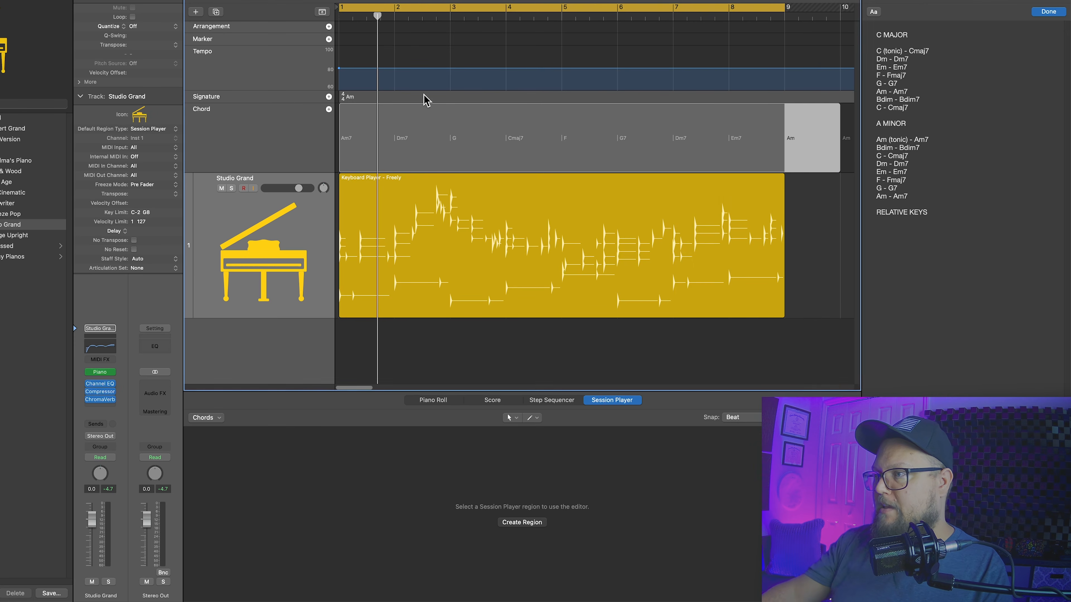
left_click_drag(786, 314, 815, 315)
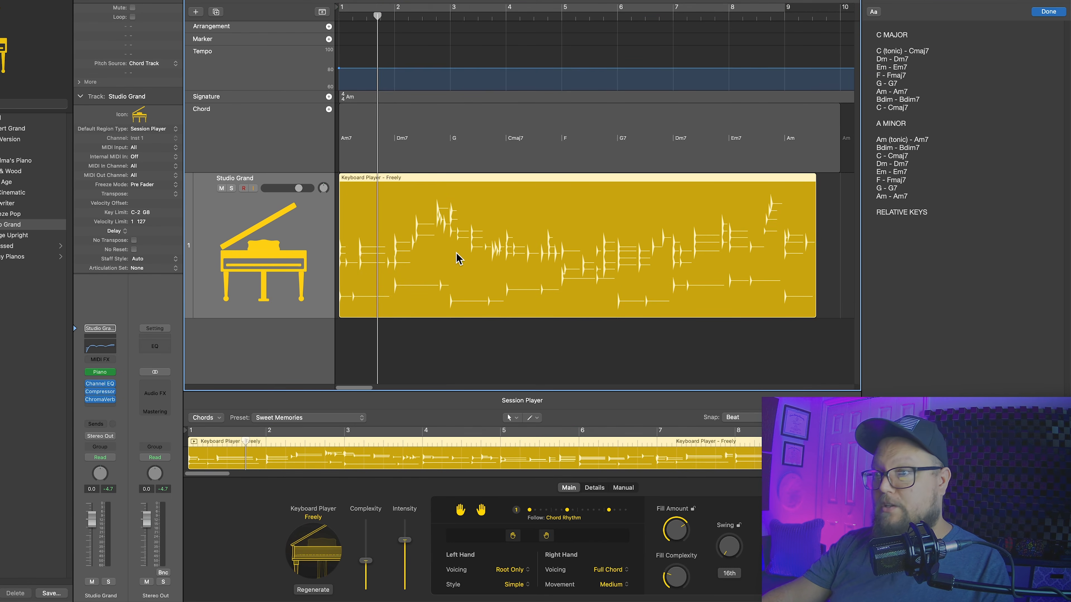
Play the Keyboard Player region from bar 1 through the Am chord at bar 9 to hear the seventh chords
left_click(469, 347)
left_click(461, 292)
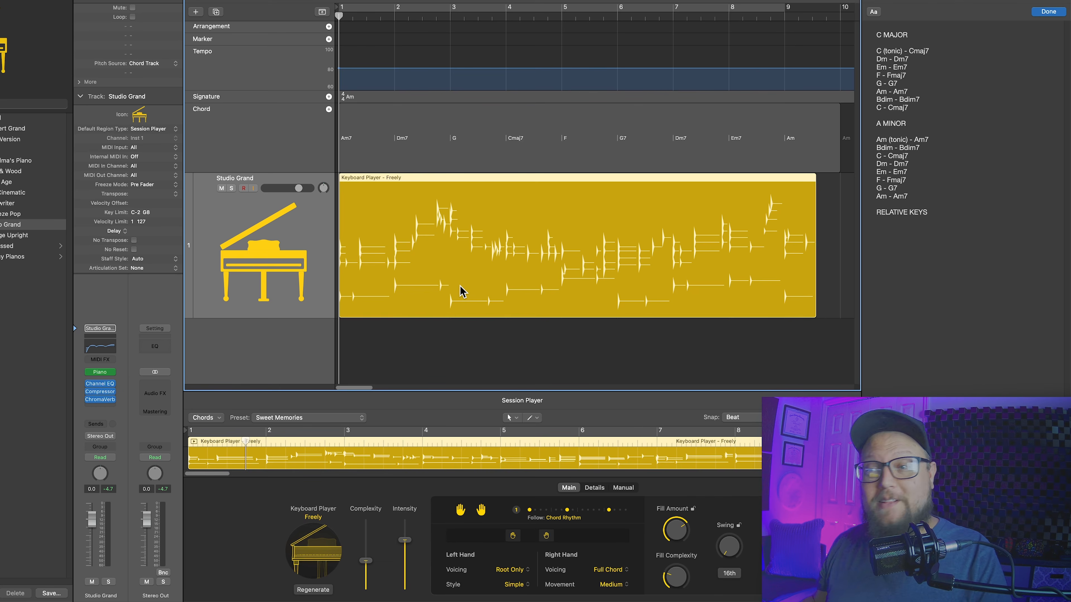
key("space")
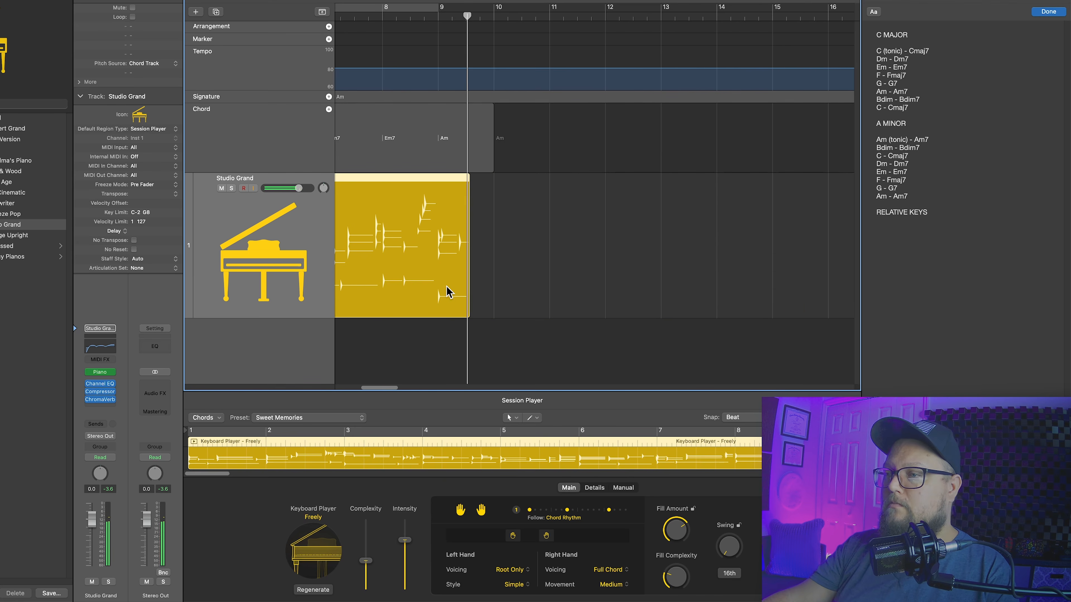
key("space")
Review the seventh chords listed under C MAJOR in the notes
left_click(955, 61)
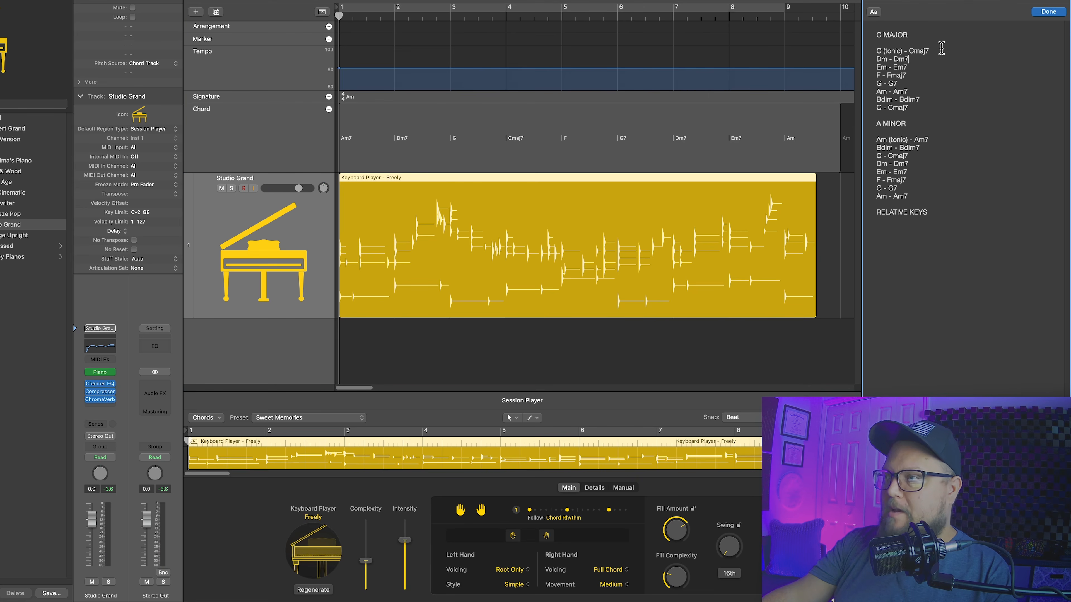
left_click_drag(904, 108, 935, 49)
left_click(941, 49)
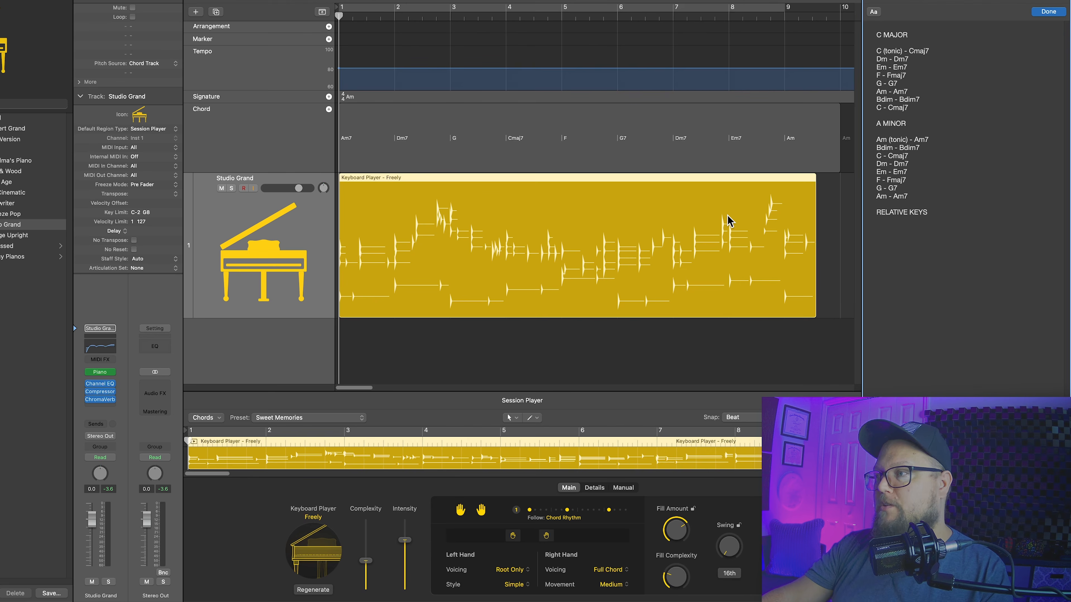
Highlight the G - G7 line under C MAJOR and append (E or E7) to the Em - Em7 line under A MINOR
left_click(923, 171)
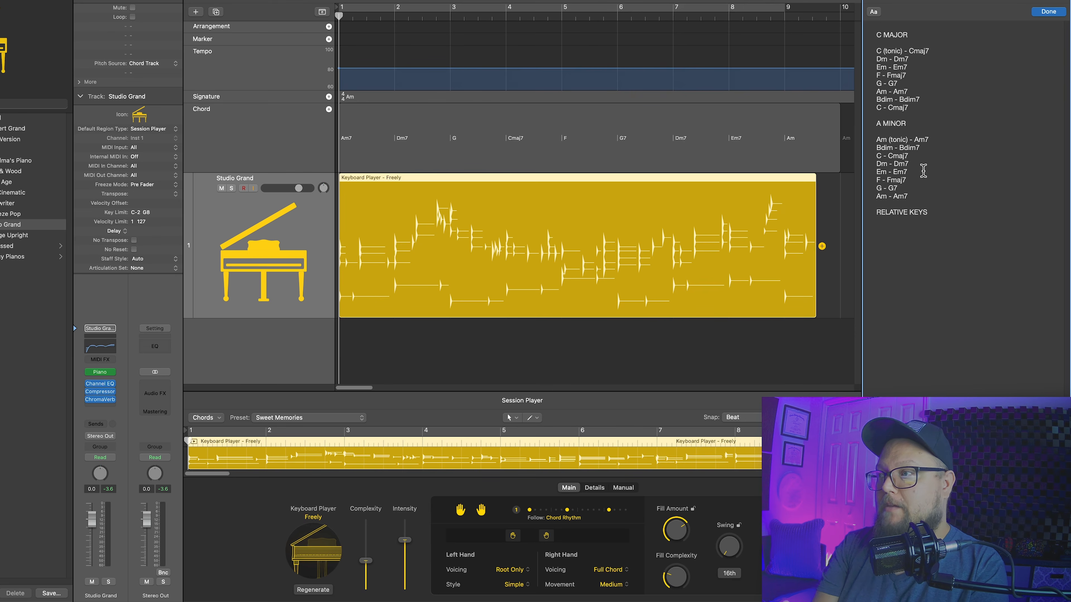
left_click_drag(902, 83, 870, 82)
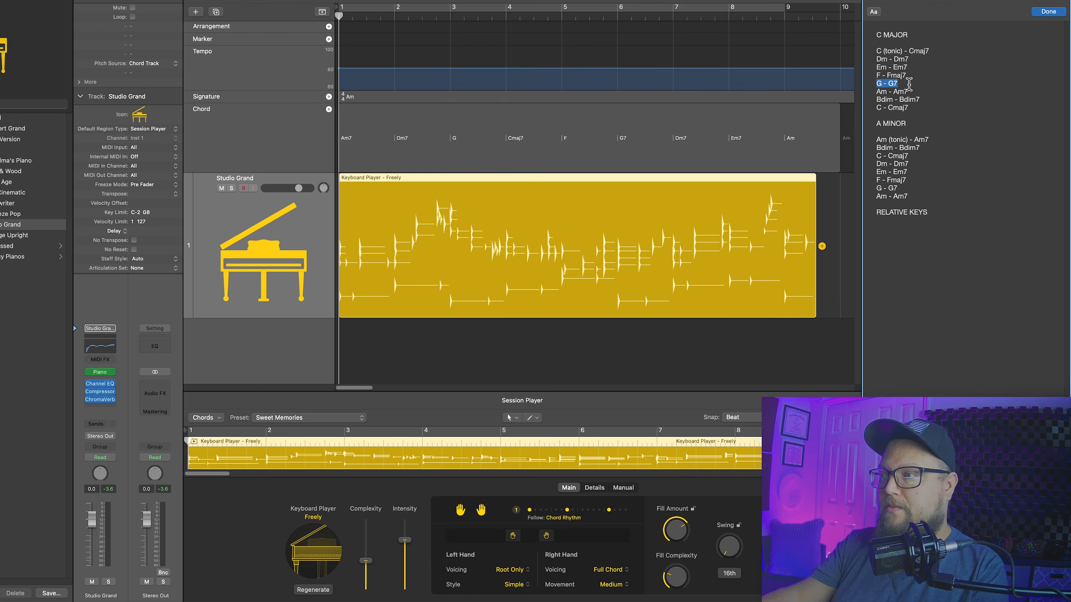
left_click(918, 174)
type("(E or E7")
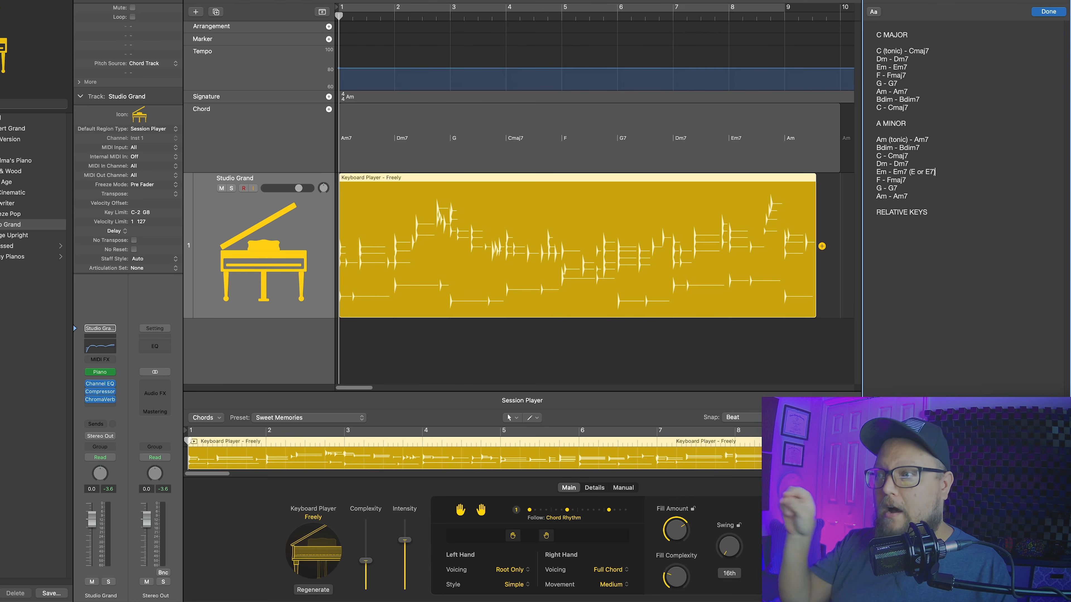
Change the chord at bar 8 of the chord track to E7 and select the Keyboard Player region
left_click(764, 150)
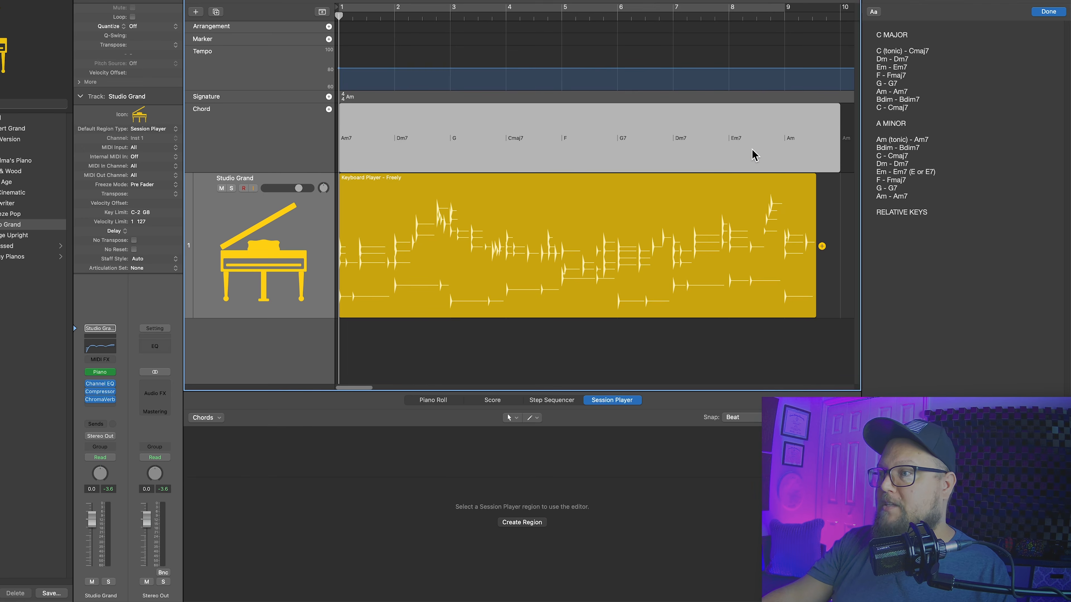
left_click(753, 144)
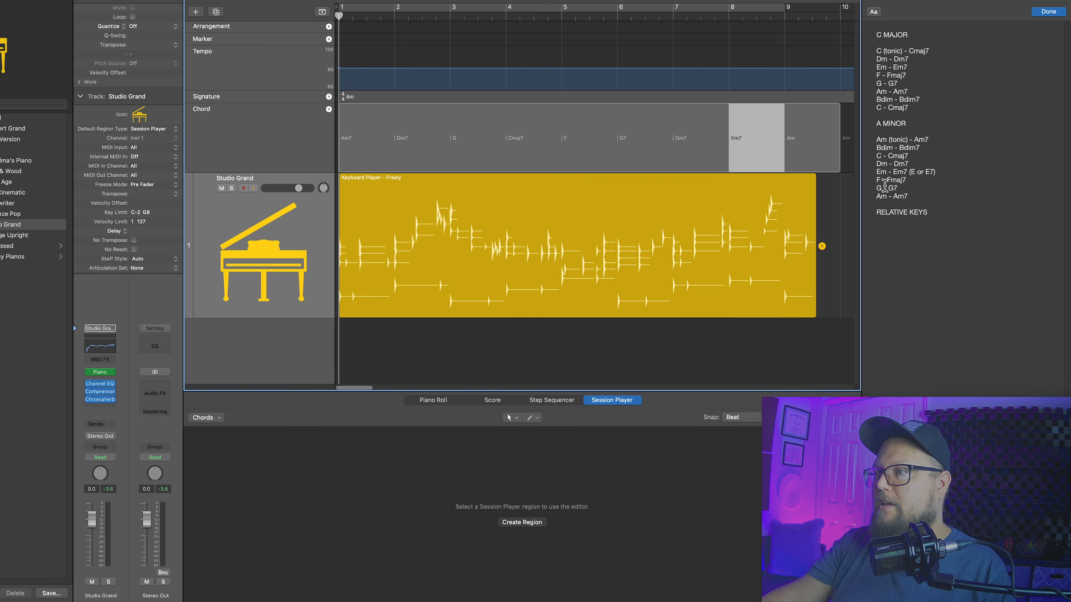
double_click(753, 154)
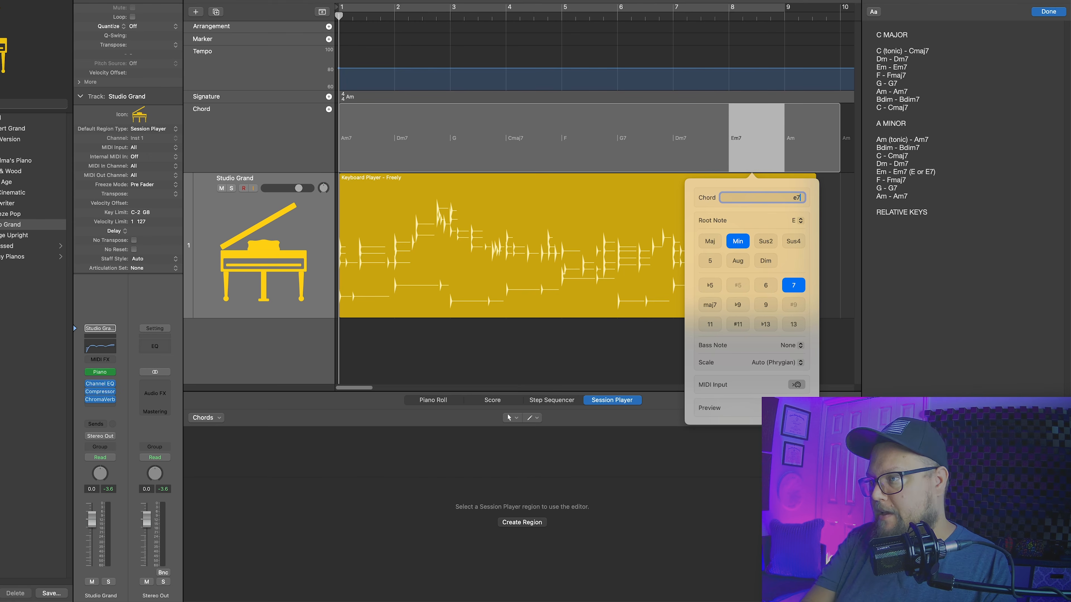
type("E7")
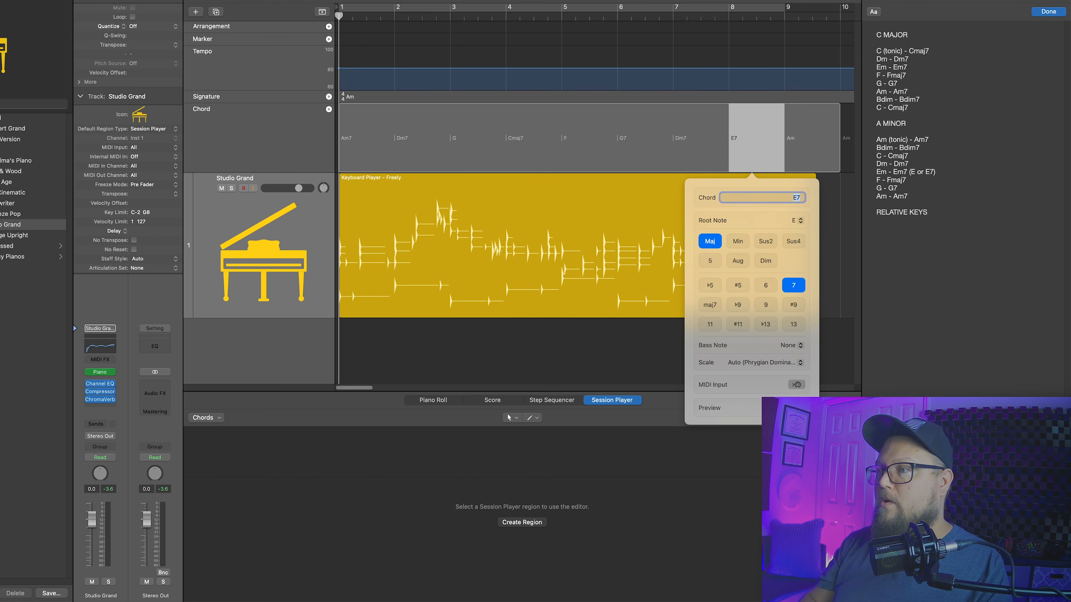
left_click(624, 297)
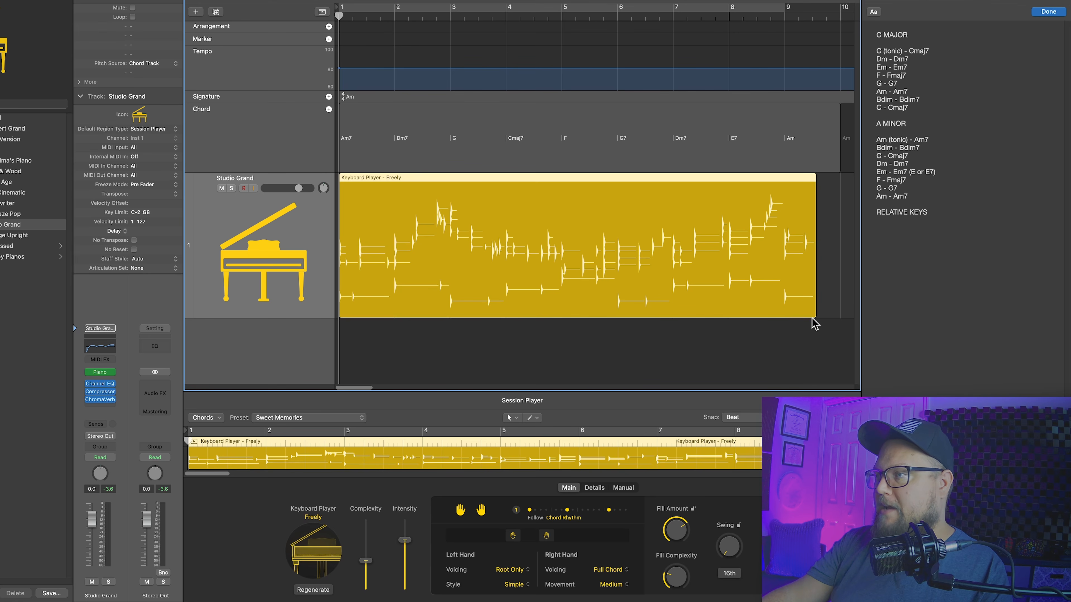
Shorten the chord progression to end at bar 9, dropping the closing Am, and place the playhead at bar 9
left_click(801, 148)
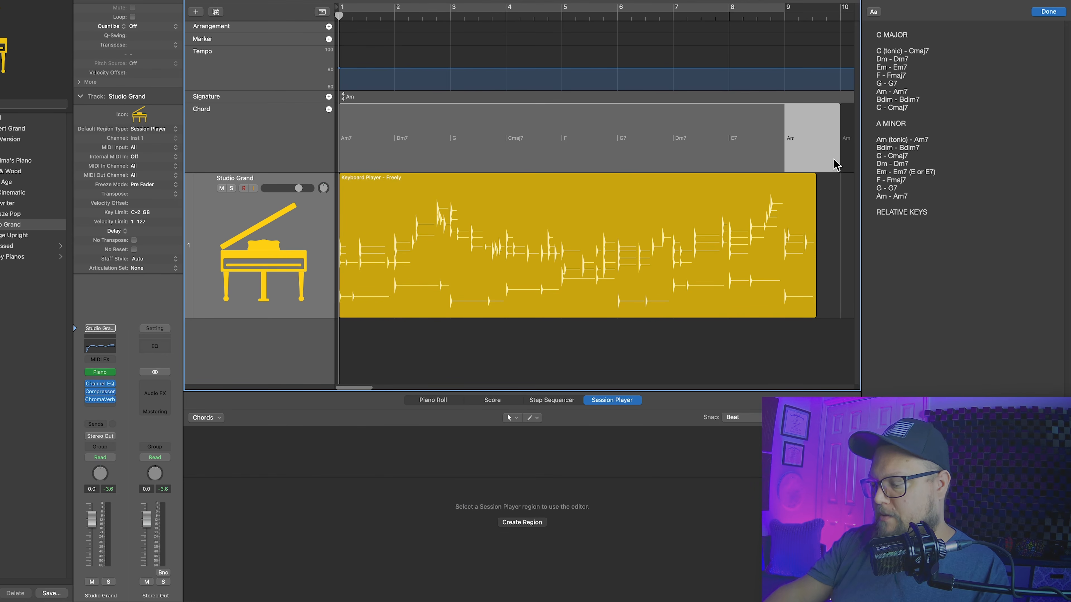
left_click_drag(840, 160, 785, 160)
left_click(788, 15)
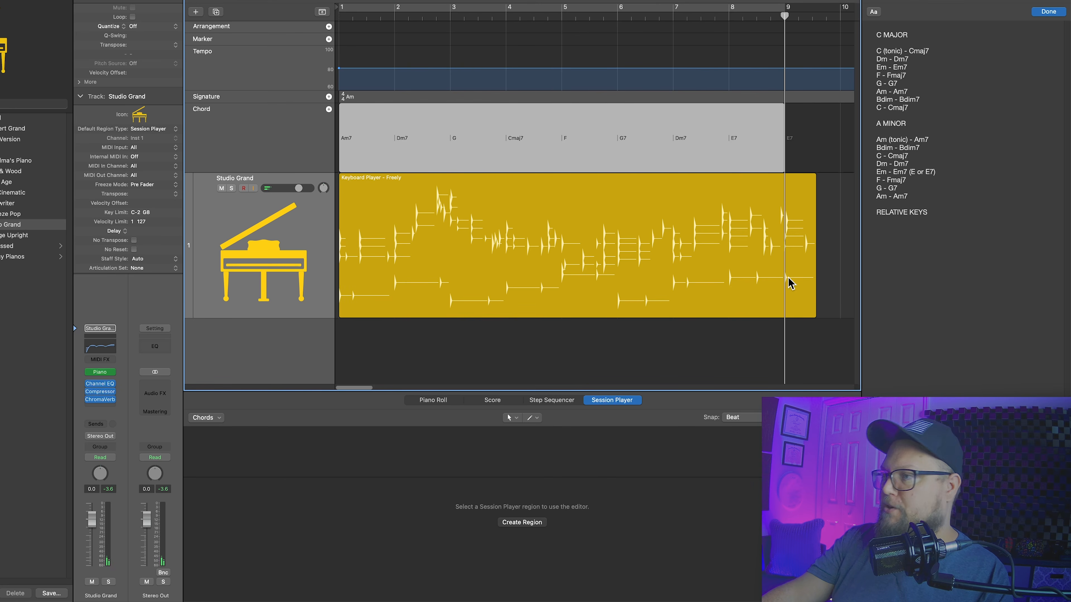
Trim the Keyboard Player region to end at bar 9 and play it back with bars 1 to 9 cycled
left_click_drag(812, 302, 786, 293)
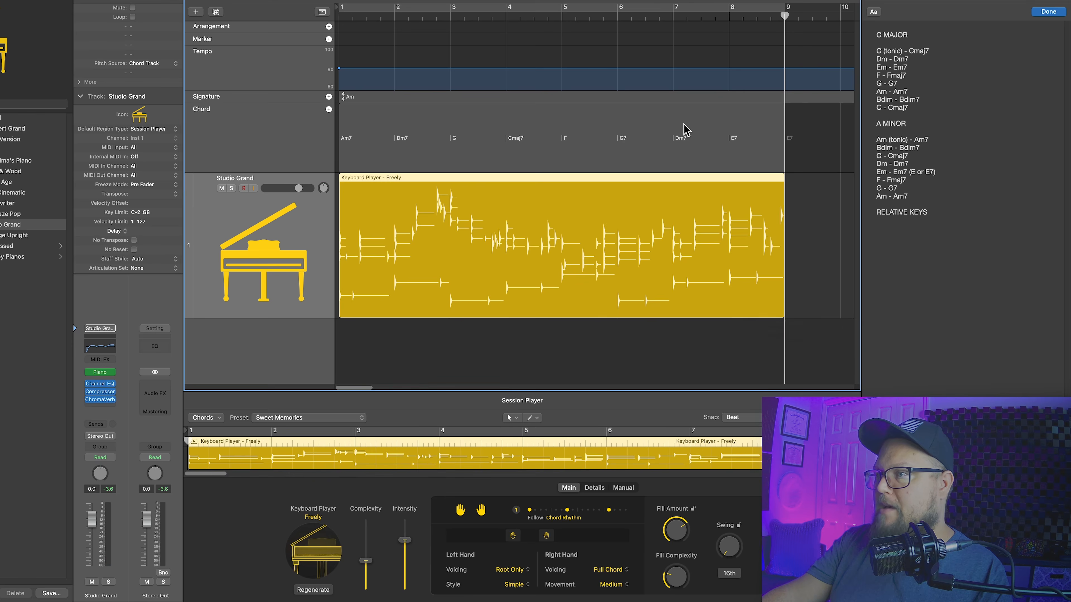
left_click(685, 129)
key("c")
left_click(559, 342)
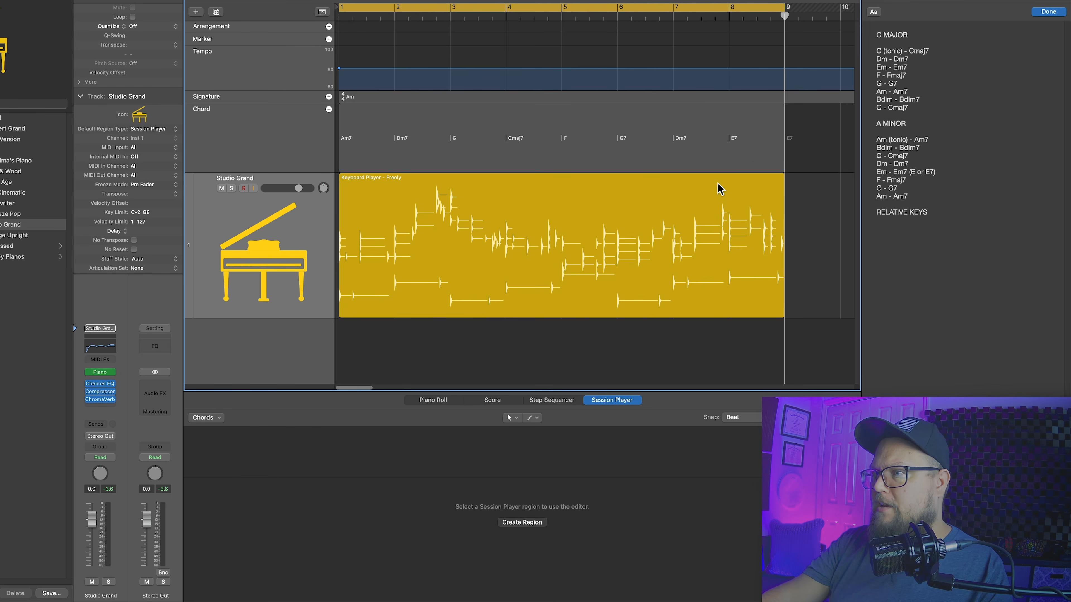
key("space")
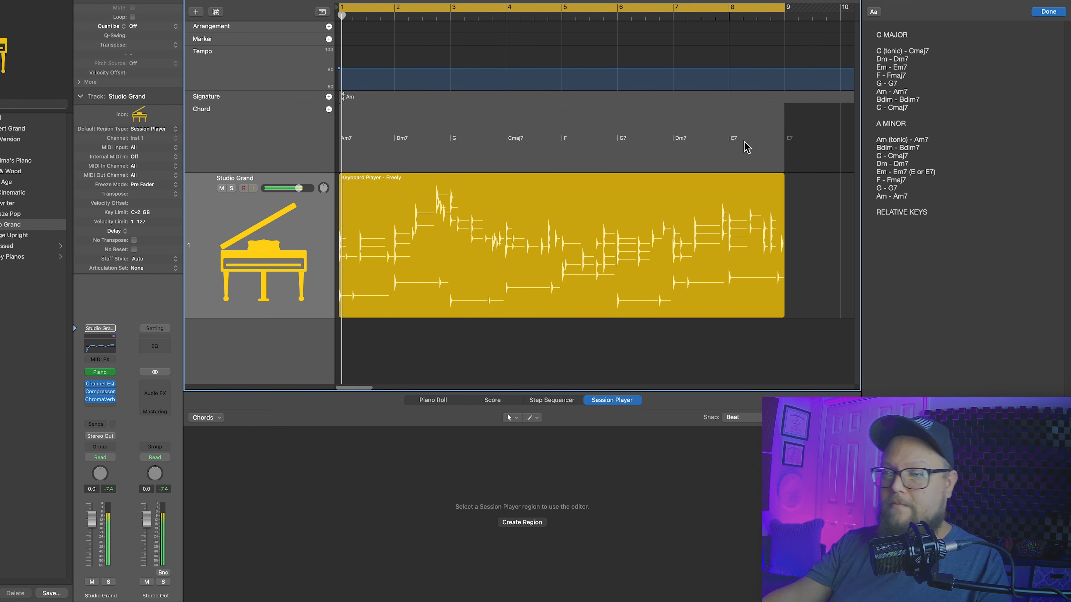
left_click(562, 258)
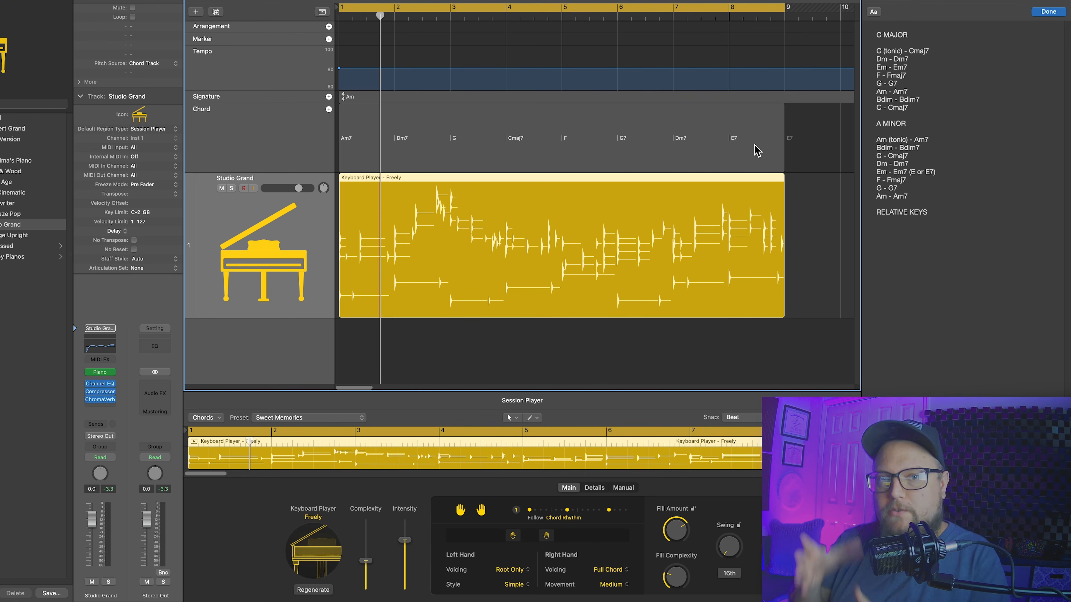
Change the chord at bar 1 to Am and play the progression from bar 7
left_click(359, 132)
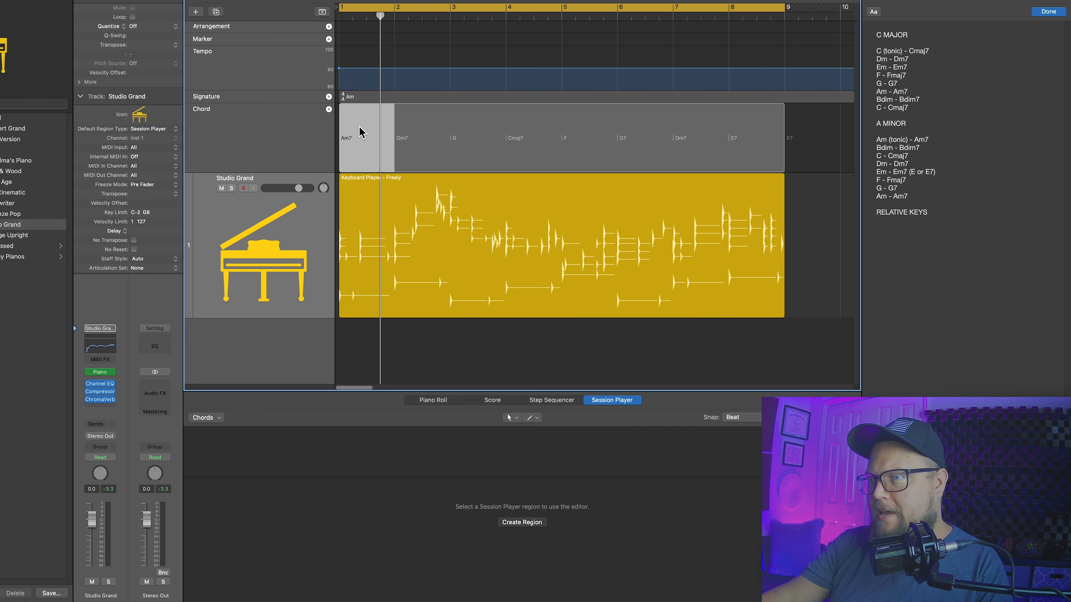
double_click(361, 132)
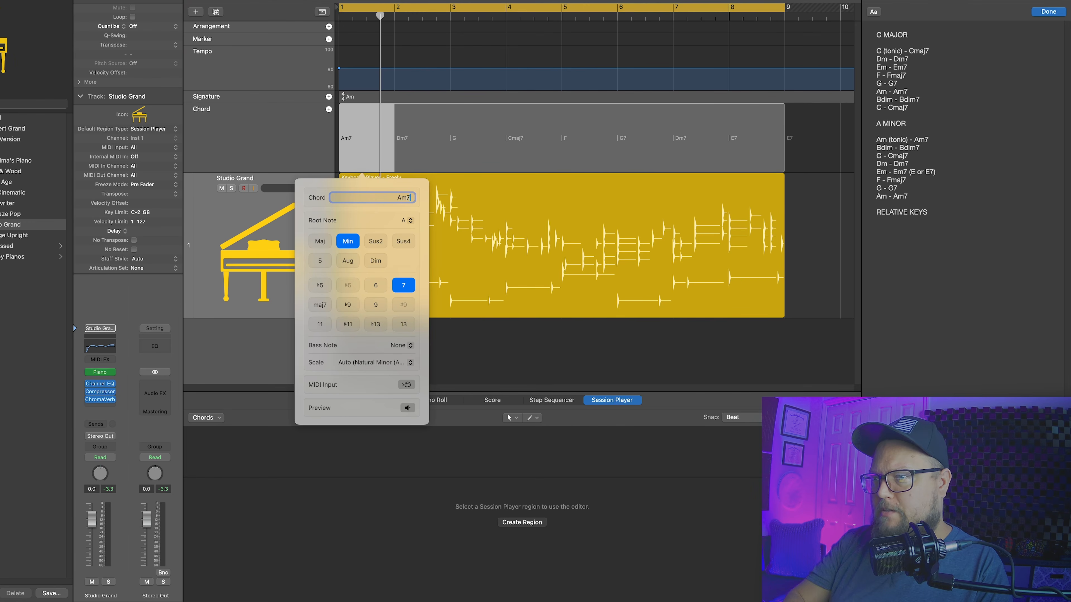
key("Return")
left_click(817, 194)
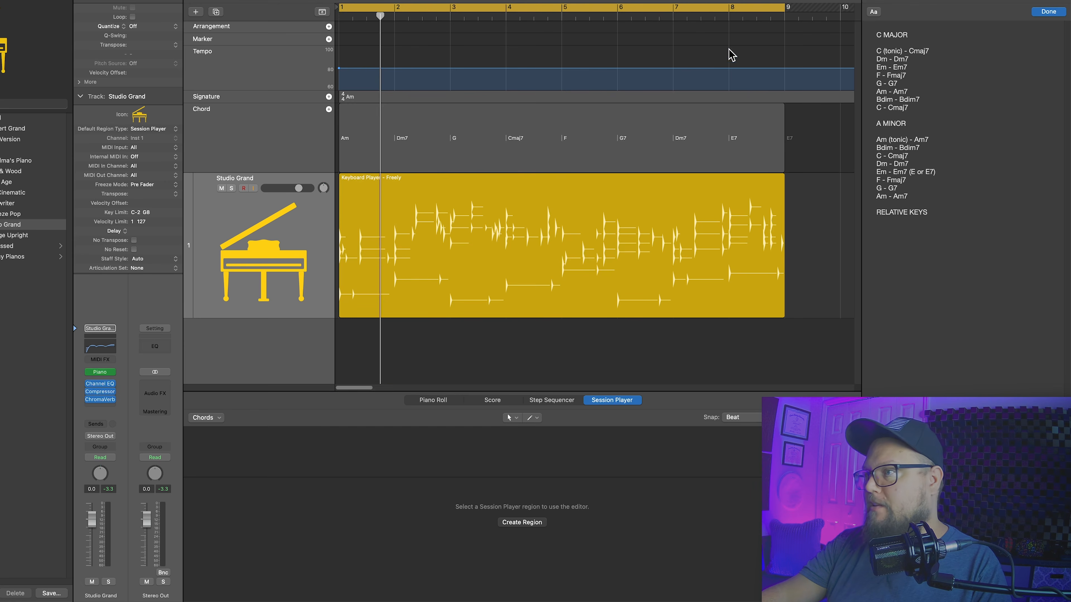
left_click(673, 14)
key("space")
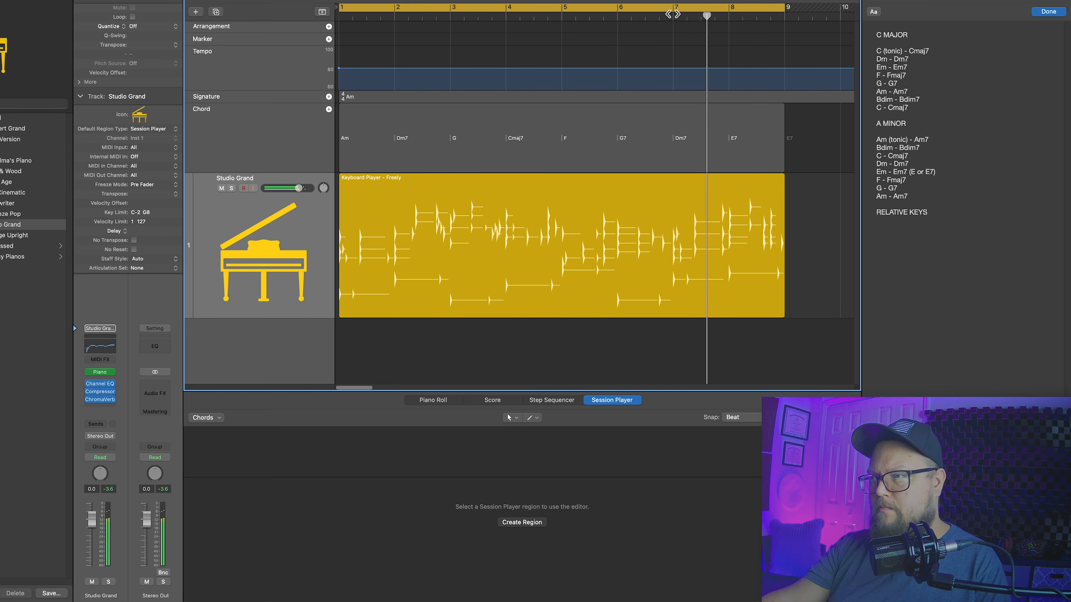
left_click(644, 235)
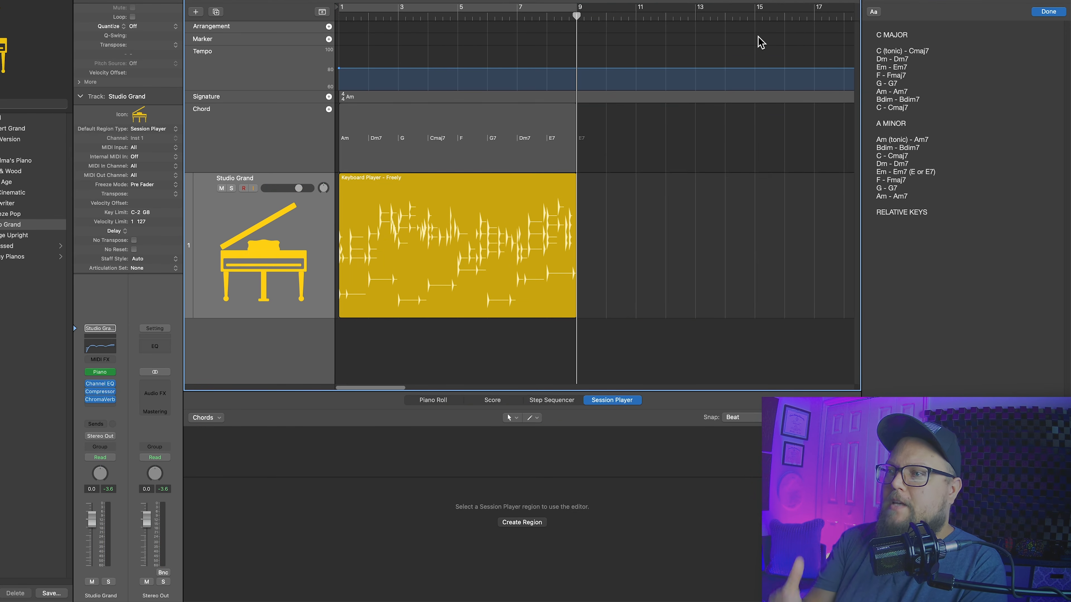
Select the Keyboard Player region and check its start and end with the playhead at bars 1 and 9
left_click(511, 205)
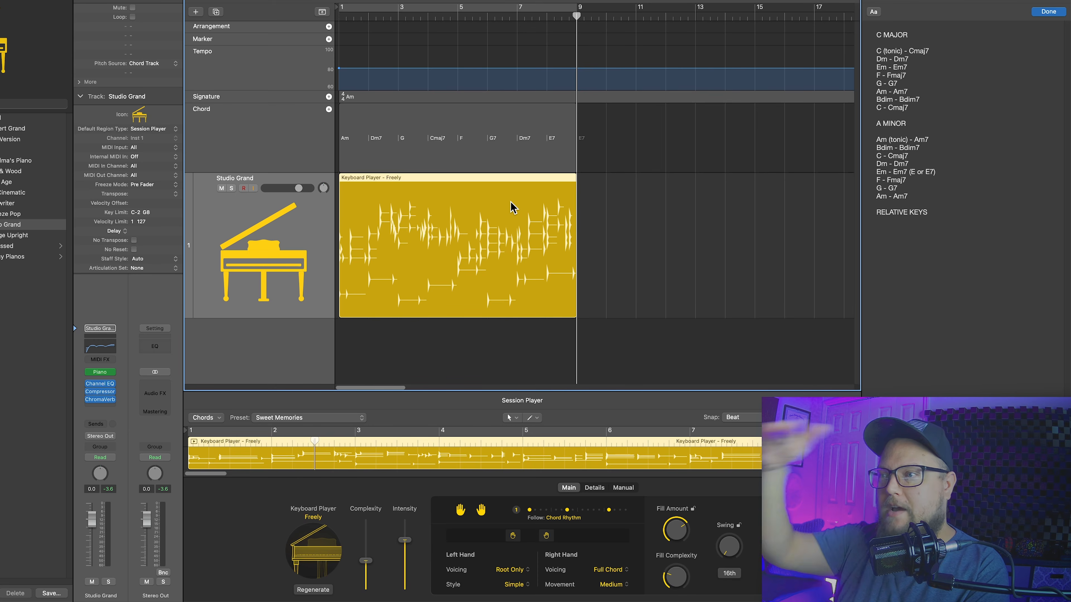
left_click_drag(390, 15, 334, 15)
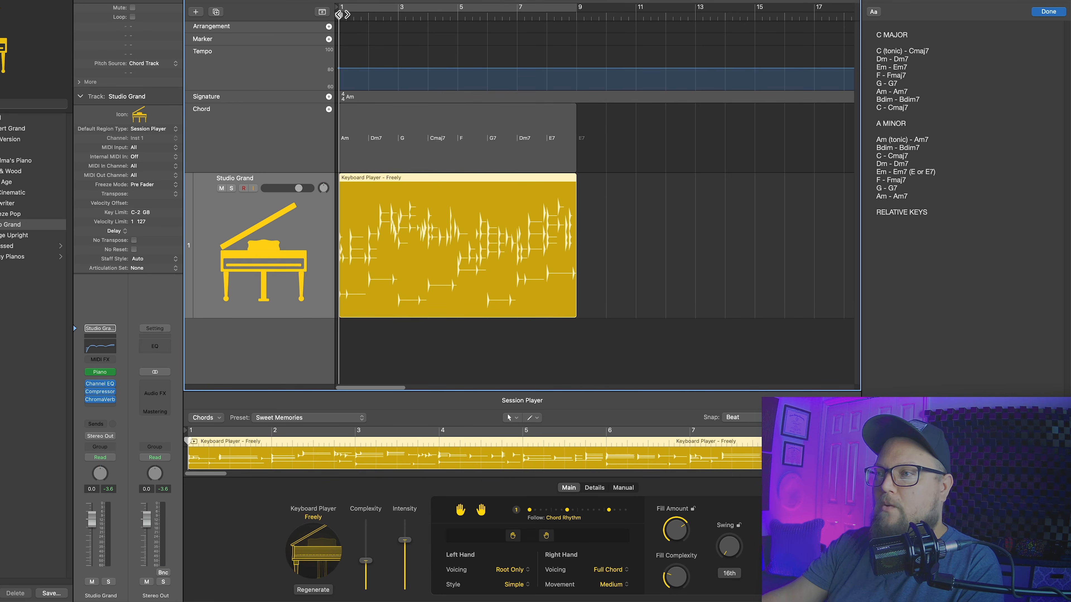
left_click_drag(598, 16, 577, 11)
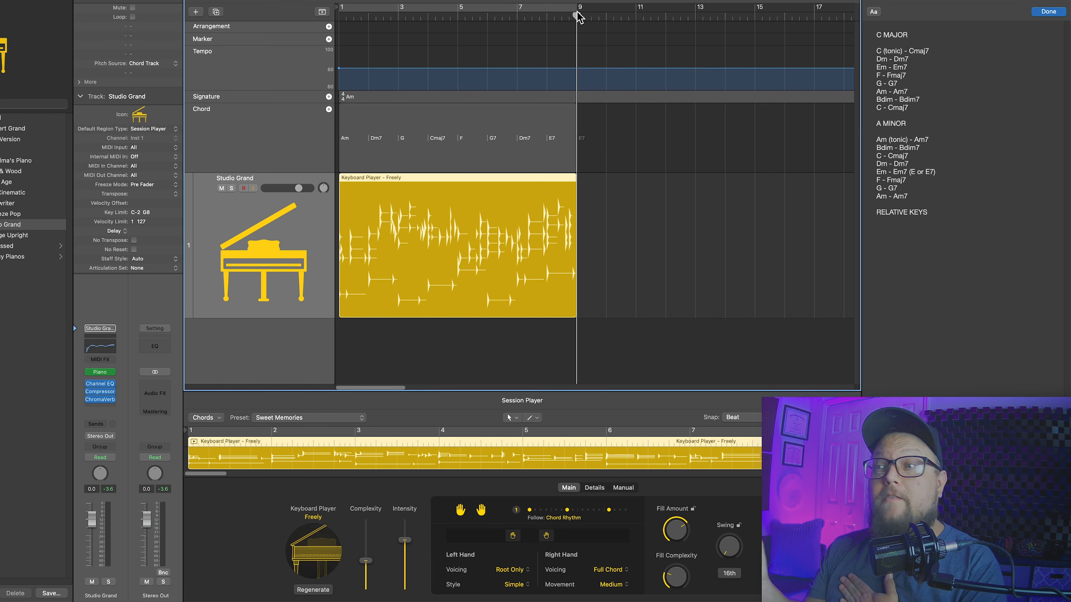
Set the chord at bar 8 to Em7 and the chord at bar 1 to Am7
left_click(564, 142)
double_click(564, 142)
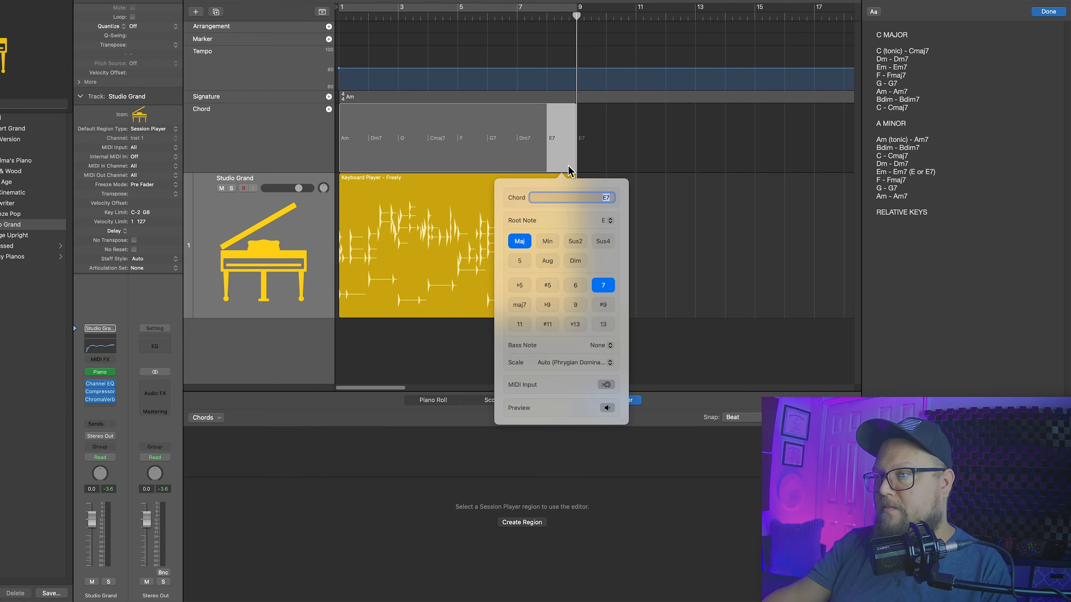
type("Em7")
key("Return")
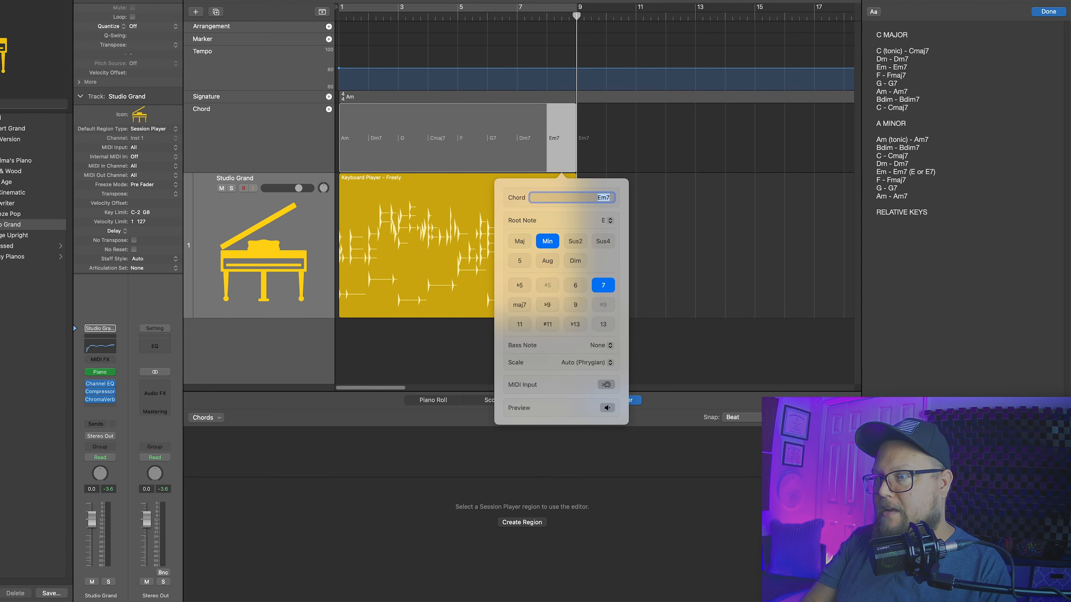
double_click(354, 135)
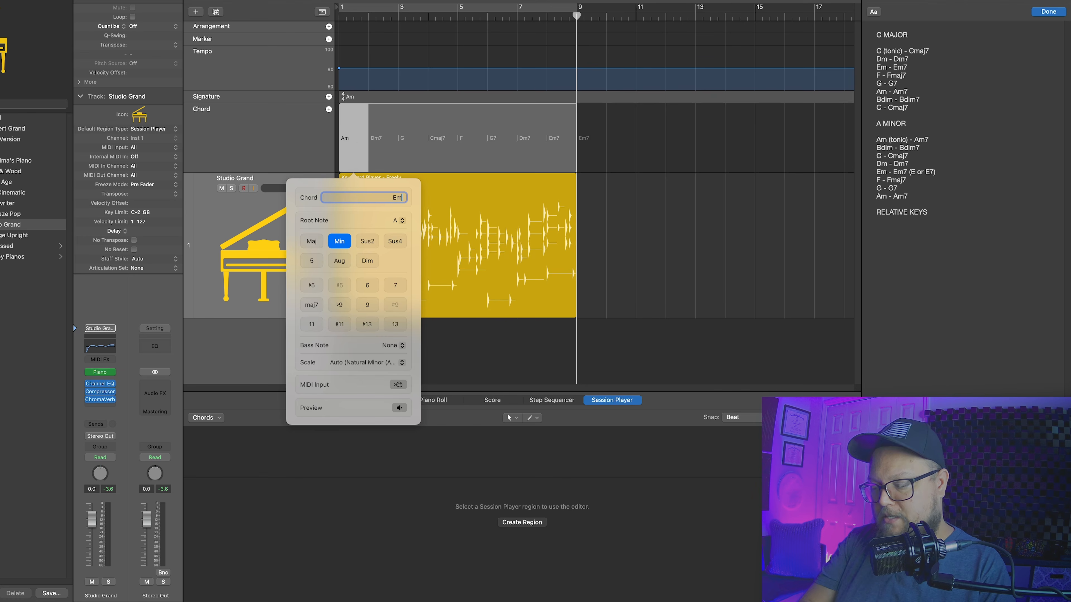
left_click(395, 285)
left_click(686, 222)
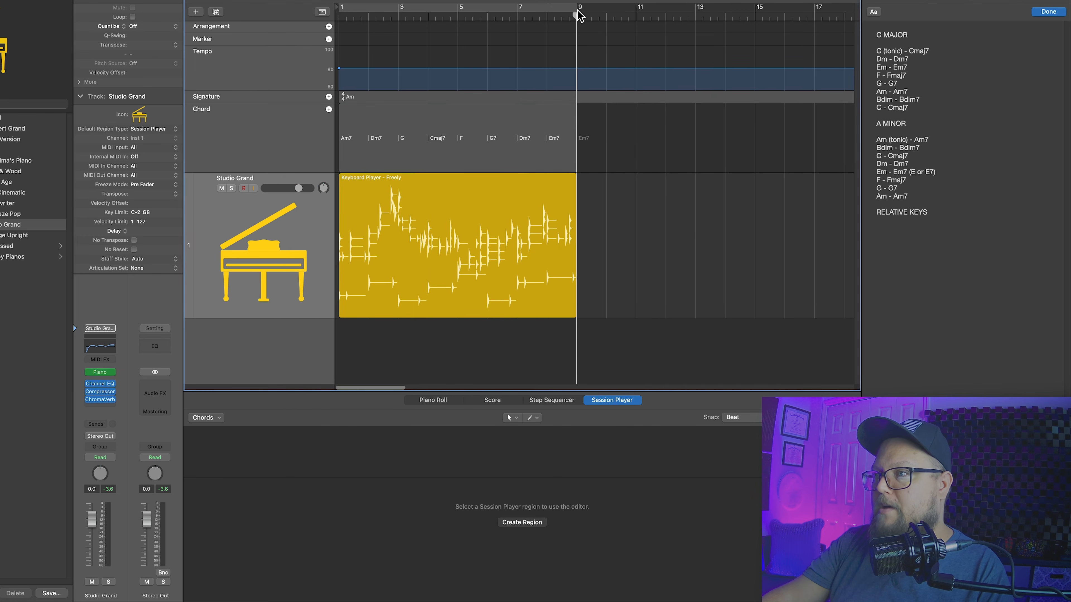
Add a second chord progression at bar 9, entering Fmaj7, G, Dm and Em7 for bars 9 to 12
mouse_move(576, 16)
left_mouse_down()
mouse_move(598, 28)
mouse_move(576, 28)
left_mouse_up()
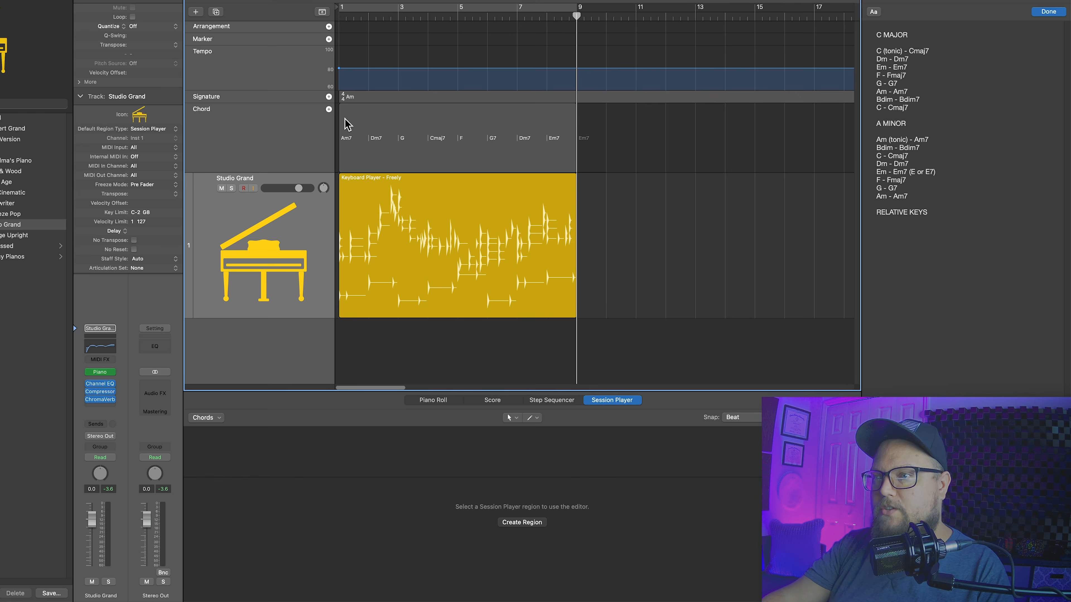
left_click(329, 109)
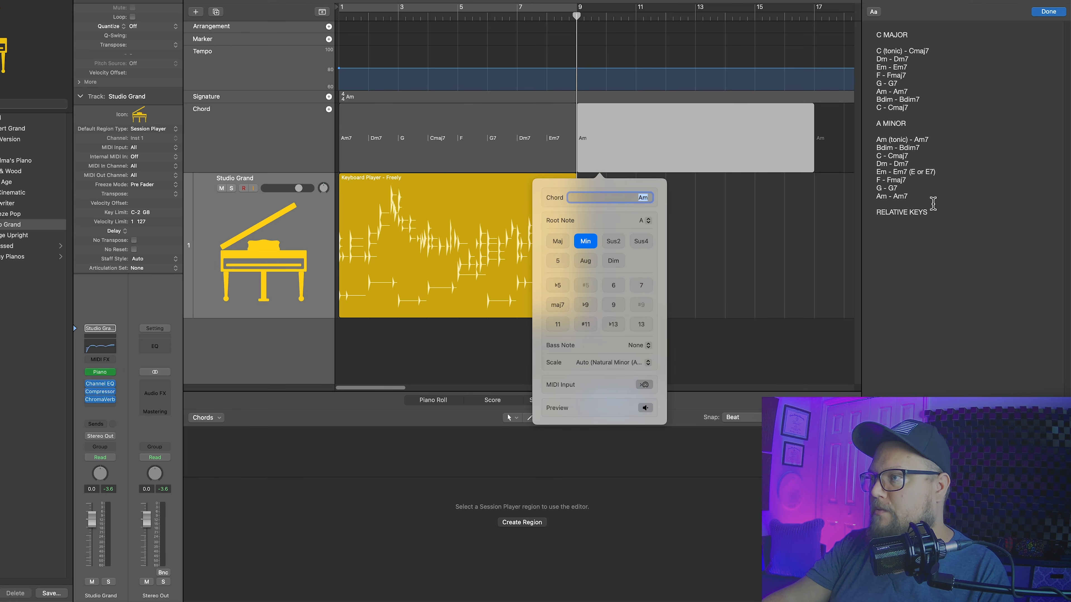
type("Fmaj7")
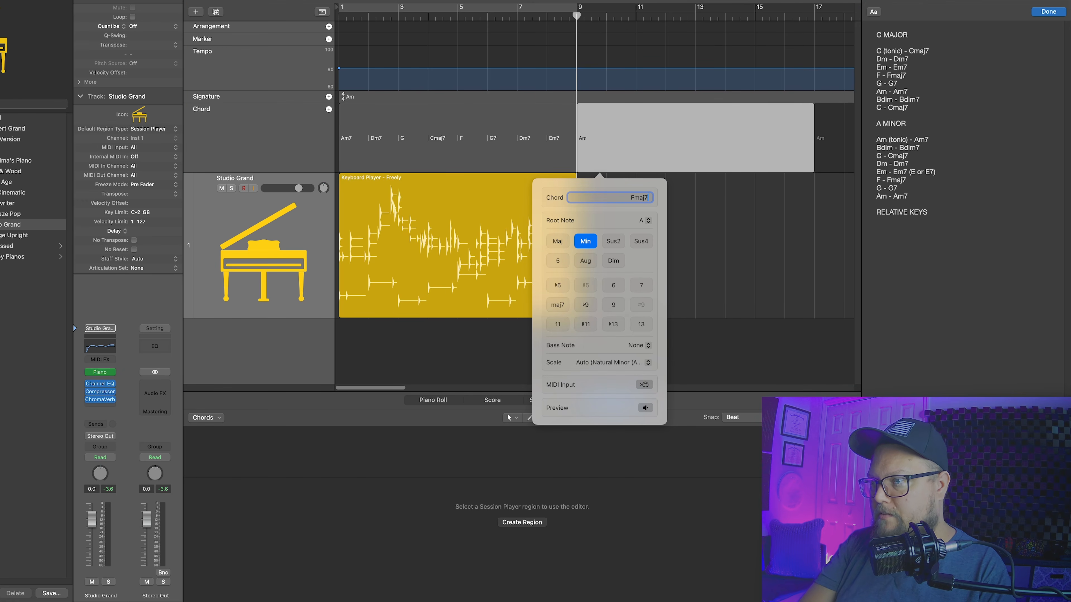
key("Return")
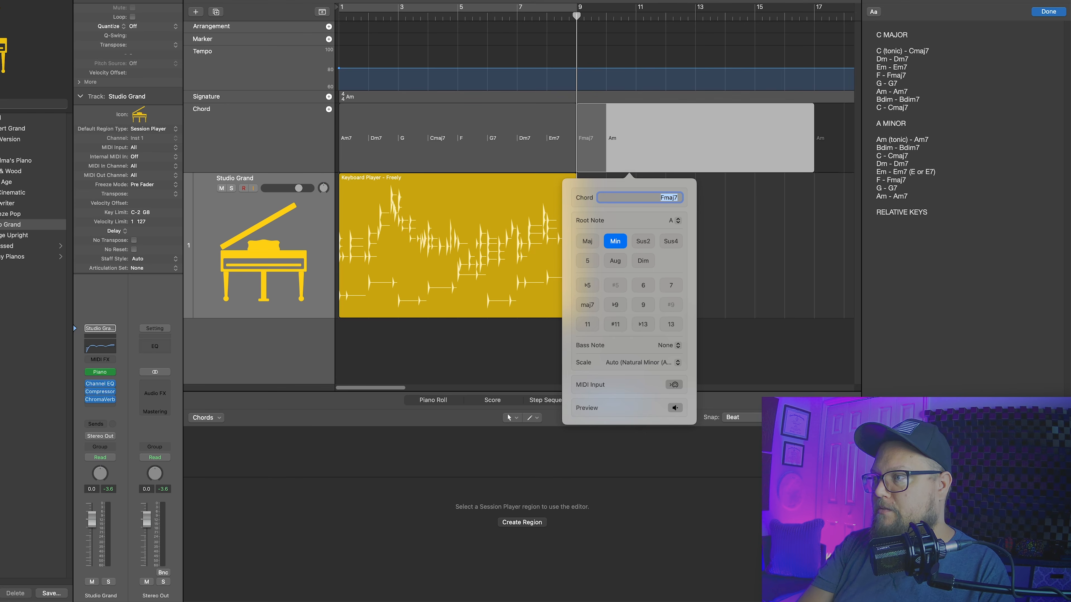
key("Return")
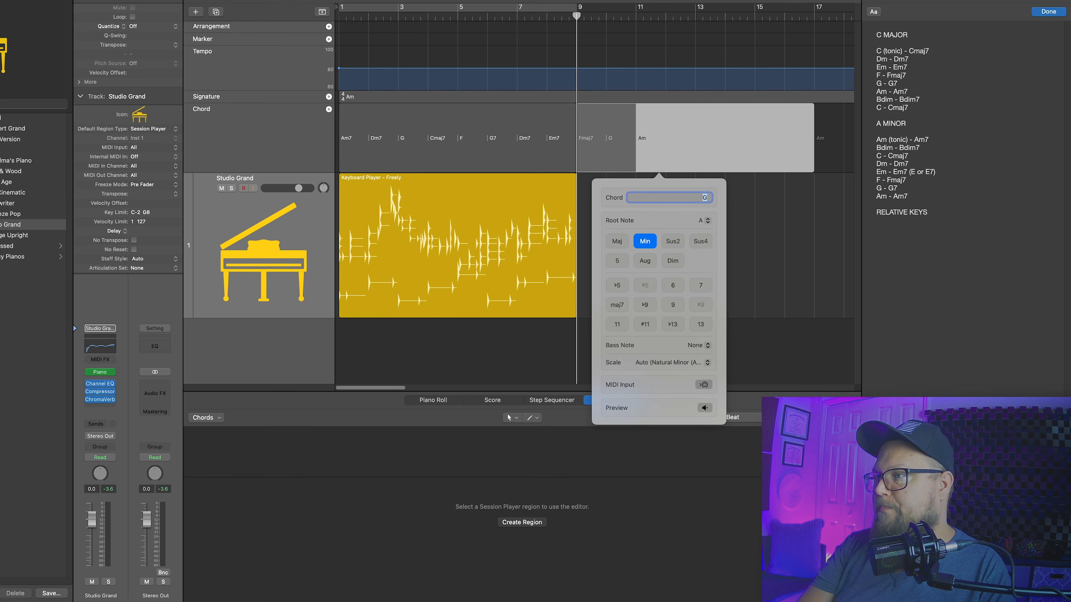
type("Dm")
key("Return")
type("Em7")
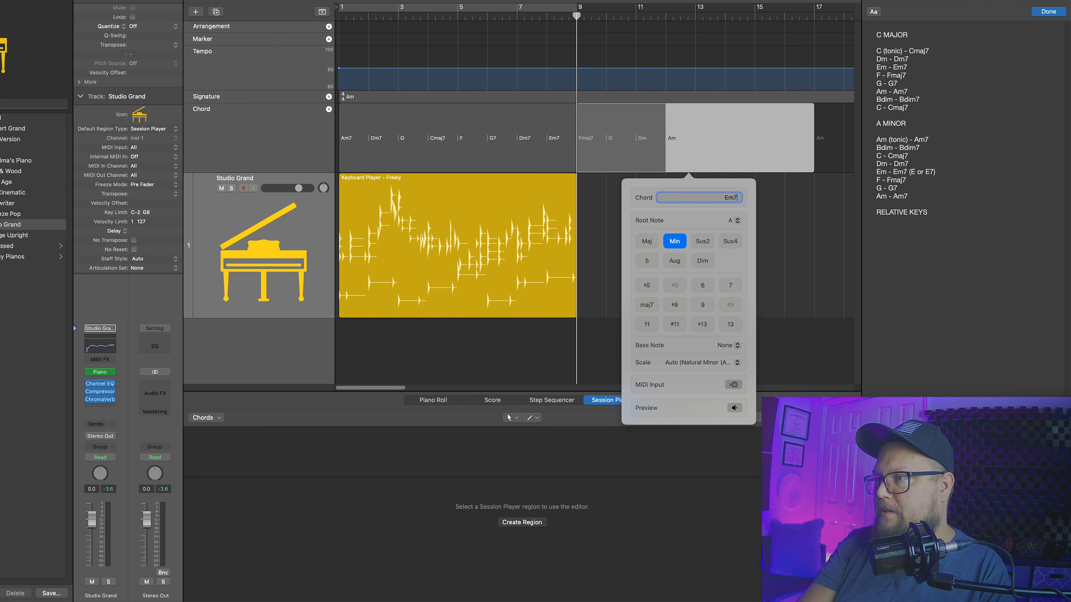
key("Return")
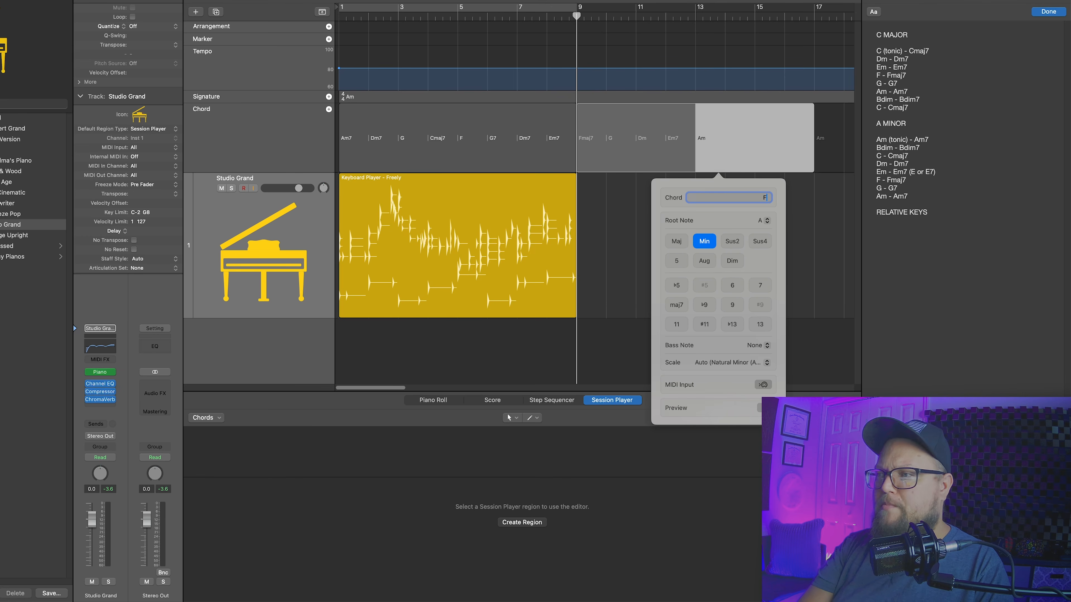
Fill bars 13 to 16 of the second chord progression with Fmaj7, G, Dm and E7
key("Tab")
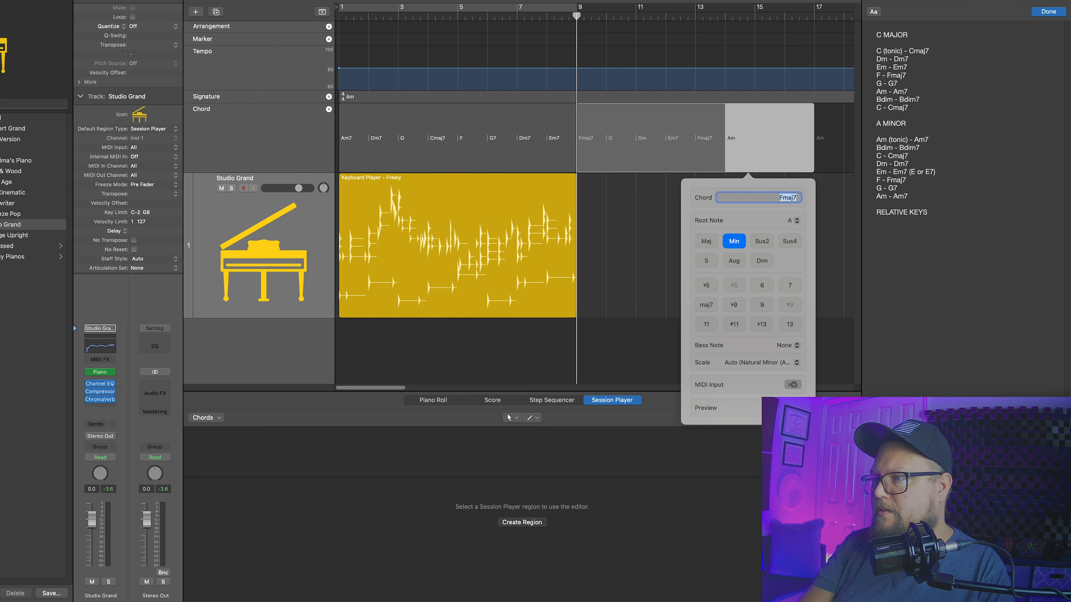
type("G")
key("Tab")
key("Tab")
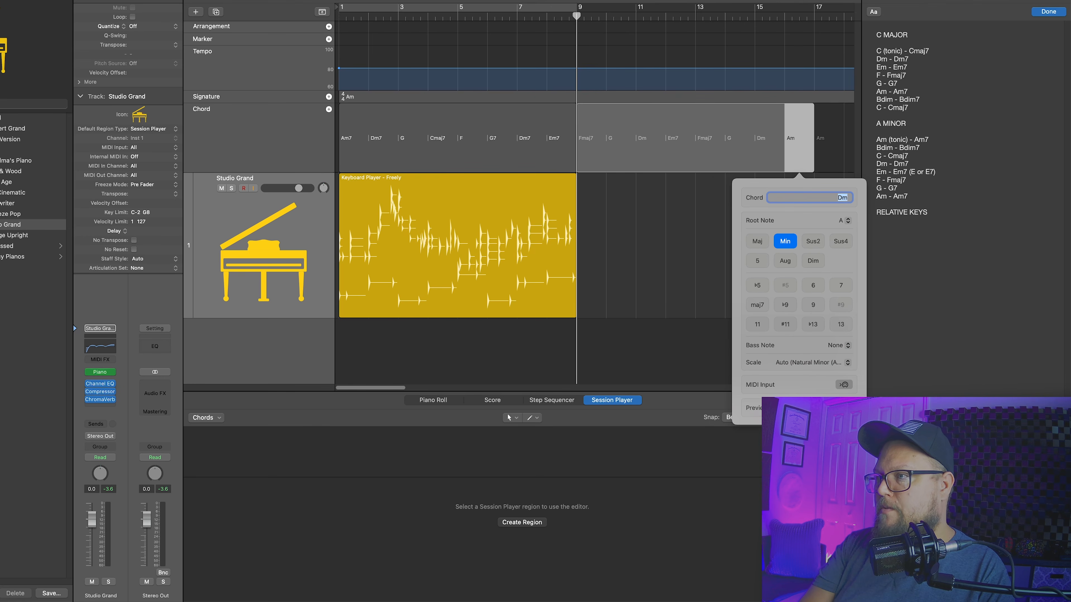
type("E7")
key("Return")
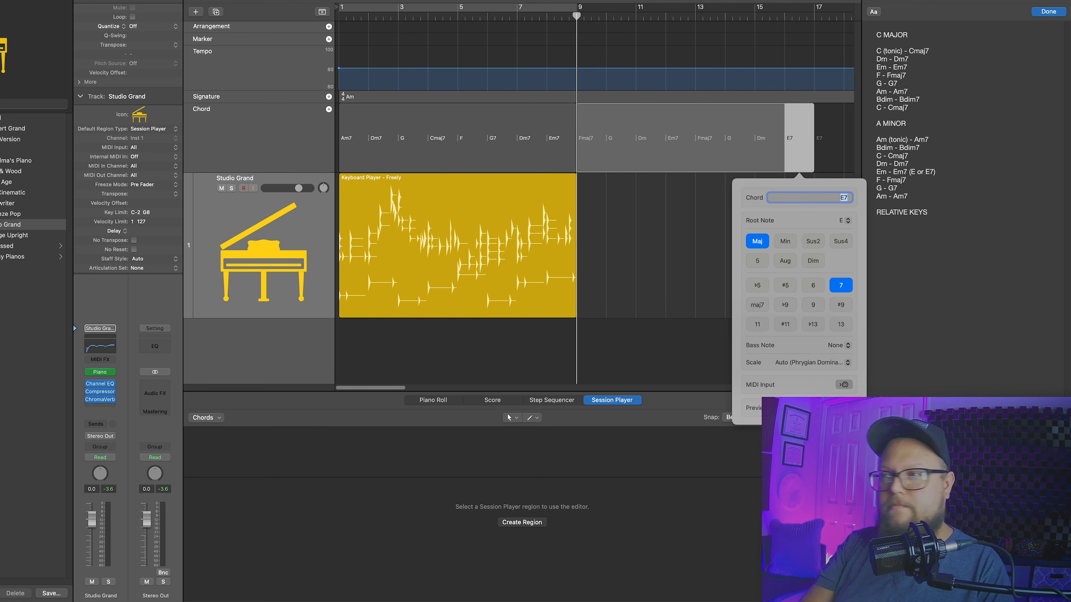
left_click(624, 244)
left_click(801, 138)
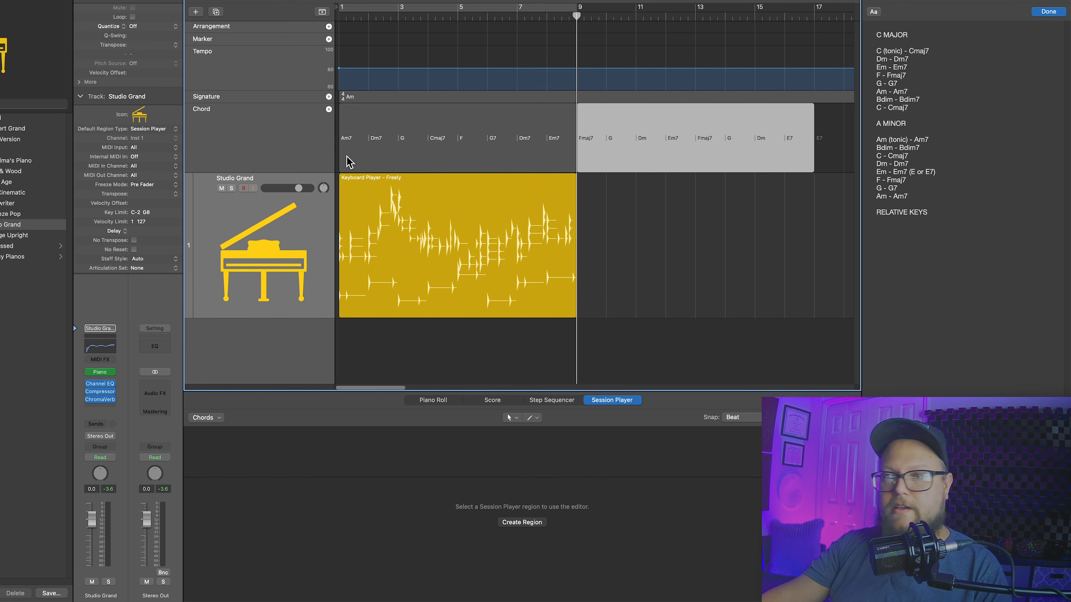
Create a second Keyboard Player region over bars 9 to 17 and play the transition from bar 7 with both regions cycled
double_click(678, 252)
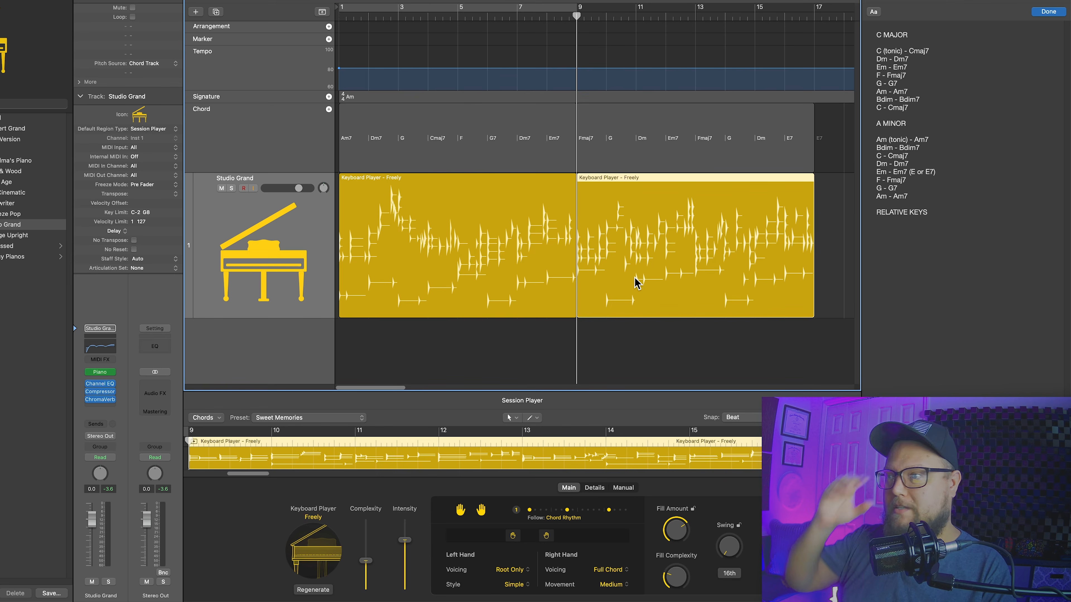
key("space")
left_click(552, 337)
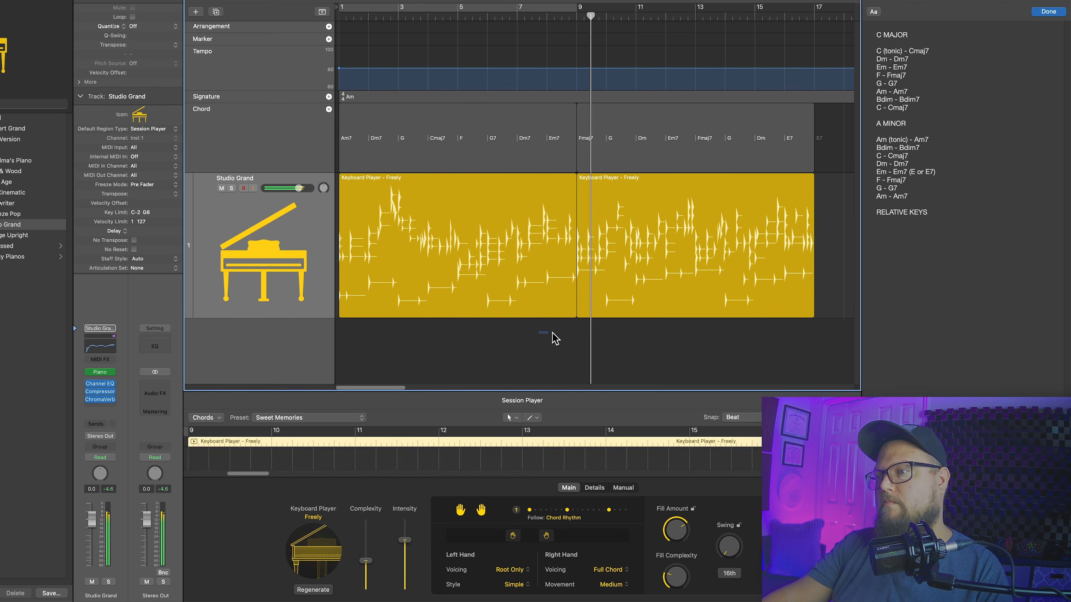
key("c")
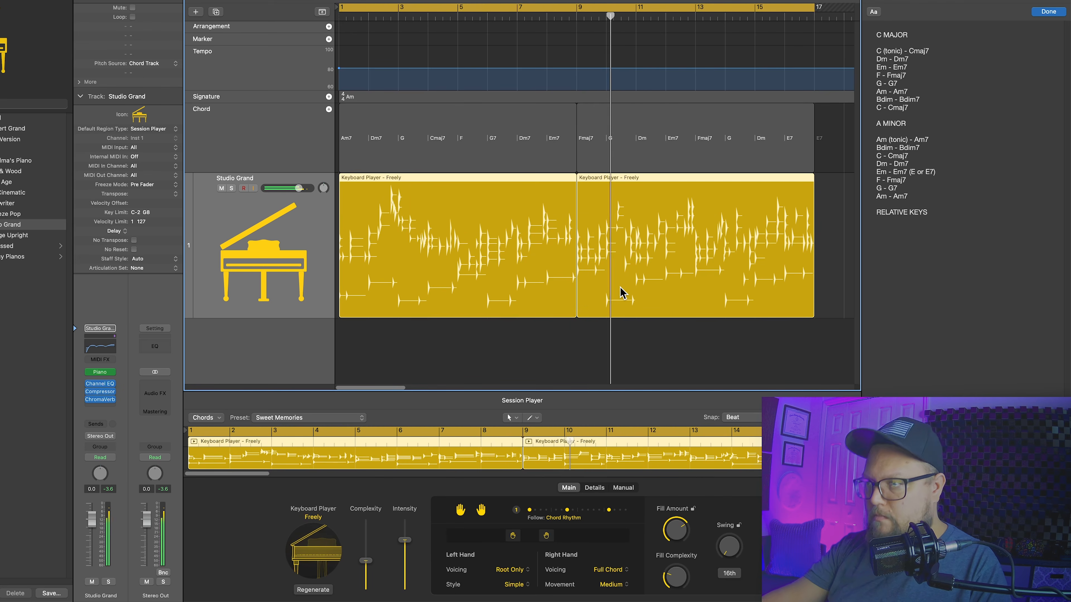
left_click(517, 14)
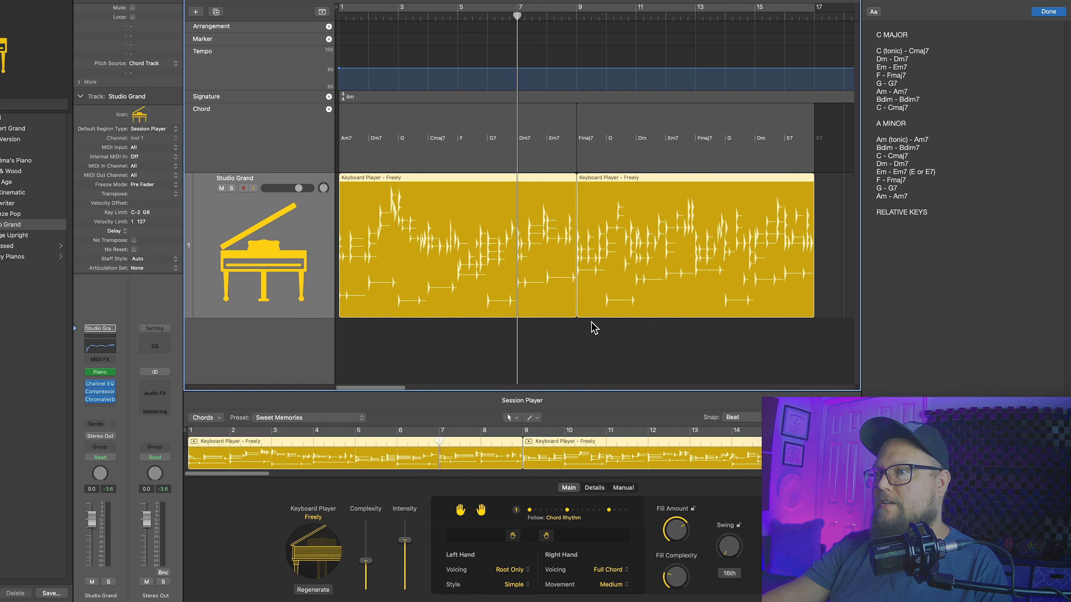
left_click(594, 328)
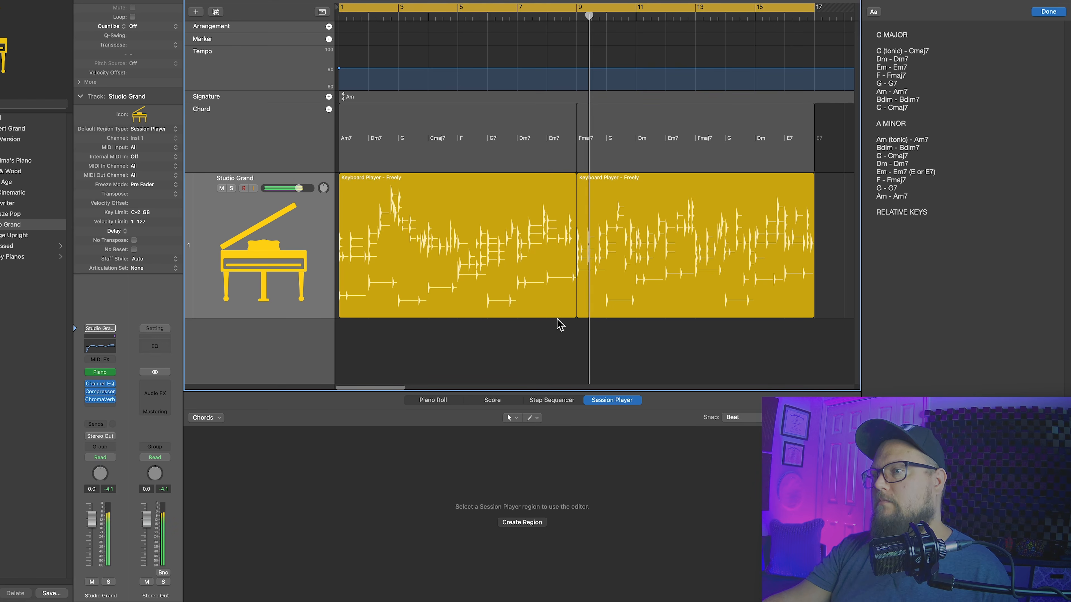
Change the playing style of the Keyboard Player region over bars 9 to 17 to Broken Chords
left_click(622, 264)
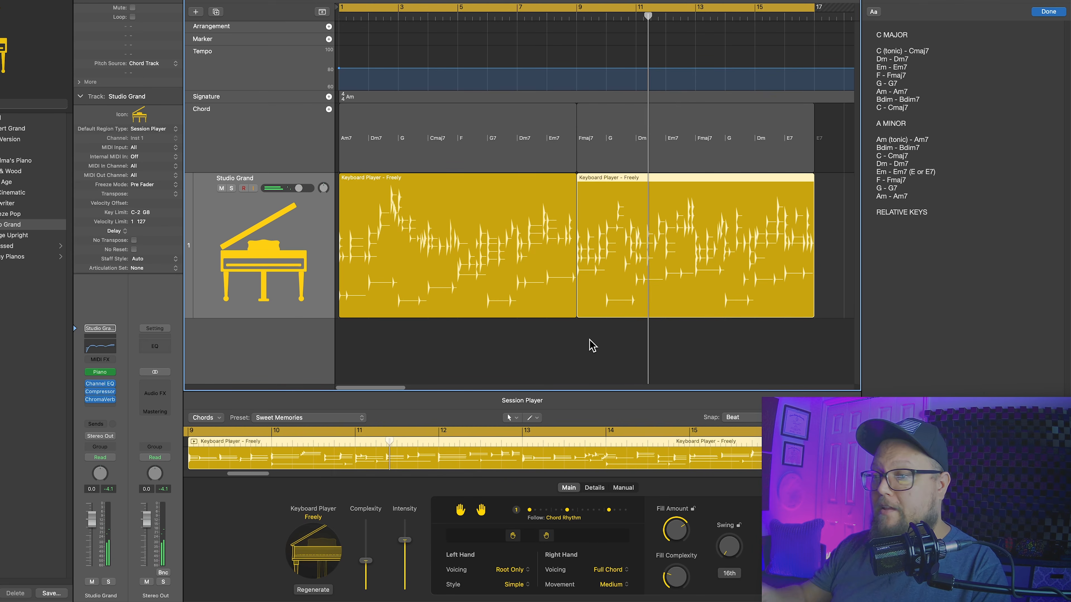
left_click(622, 349)
left_click(629, 280)
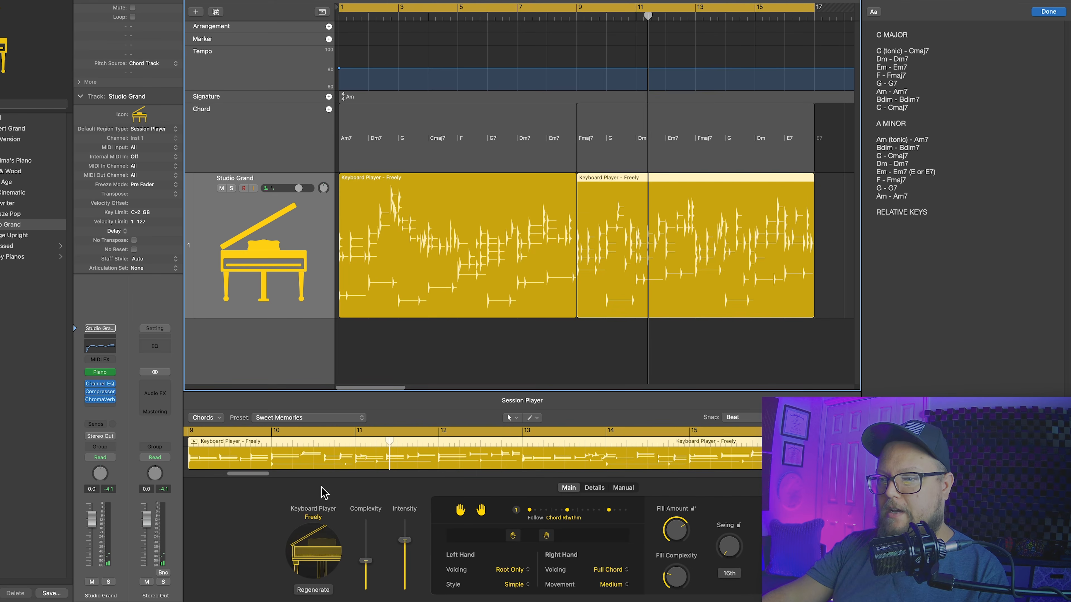
left_click(318, 518)
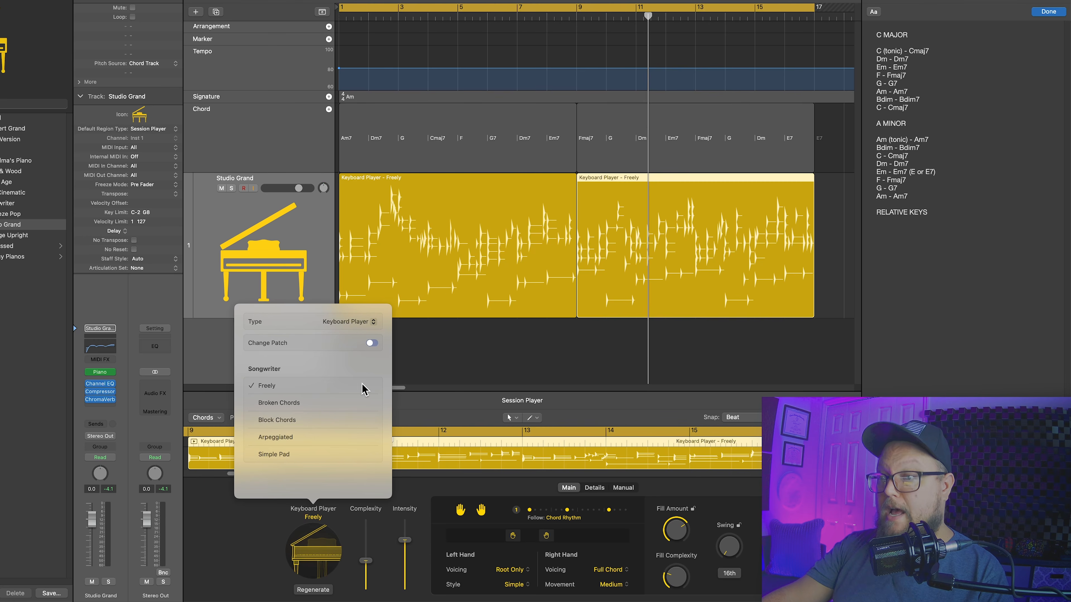
left_click(318, 403)
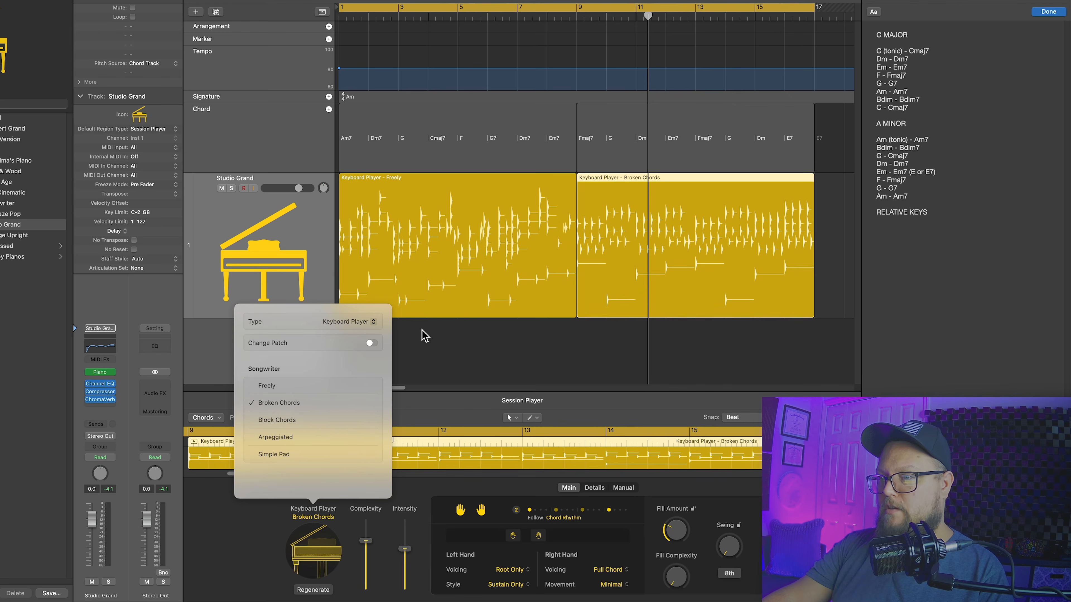
Play the transition from the Freely region into the Broken Chords region with cycling on
left_click(472, 342)
key("space")
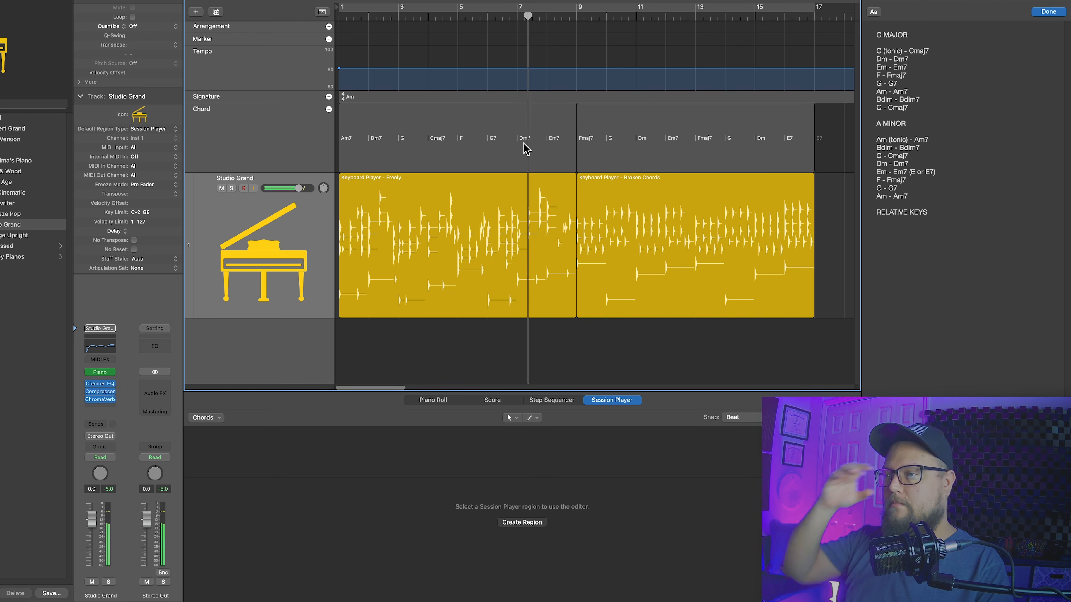
key("c")
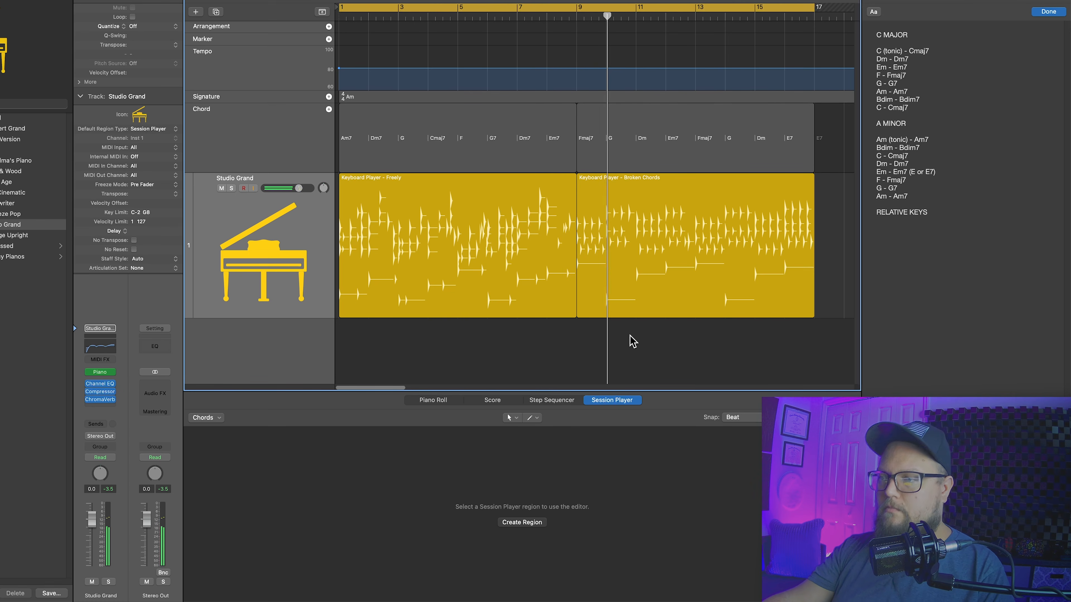
Lower the Intensity and adjust the Complexity of the Freely region over bars 1 to 9, listening to it before cycling that region
left_click(504, 284)
left_click_drag(404, 541, 366, 557)
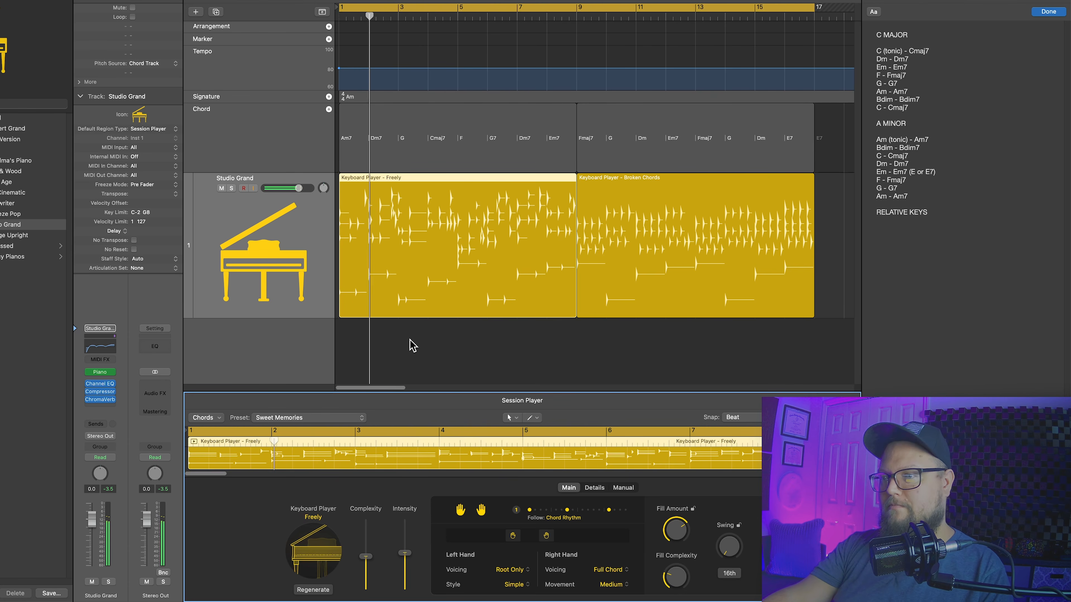
key("space")
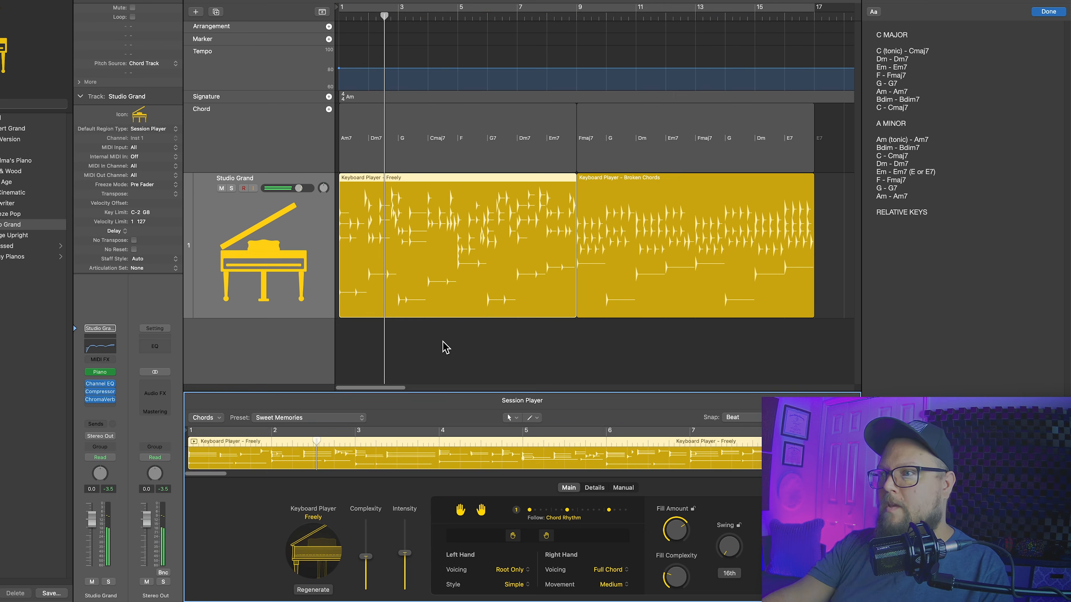
key("c")
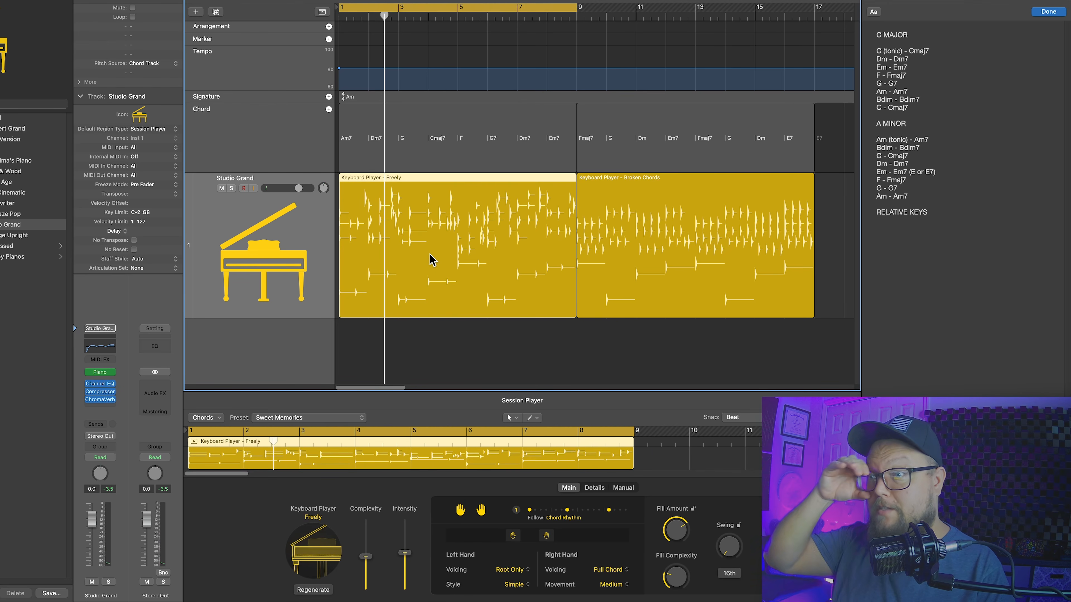
Add song section markers named VERSE at bar 1, PRECHORUS at bar 9 and CHORUS at bar 17
key("Return")
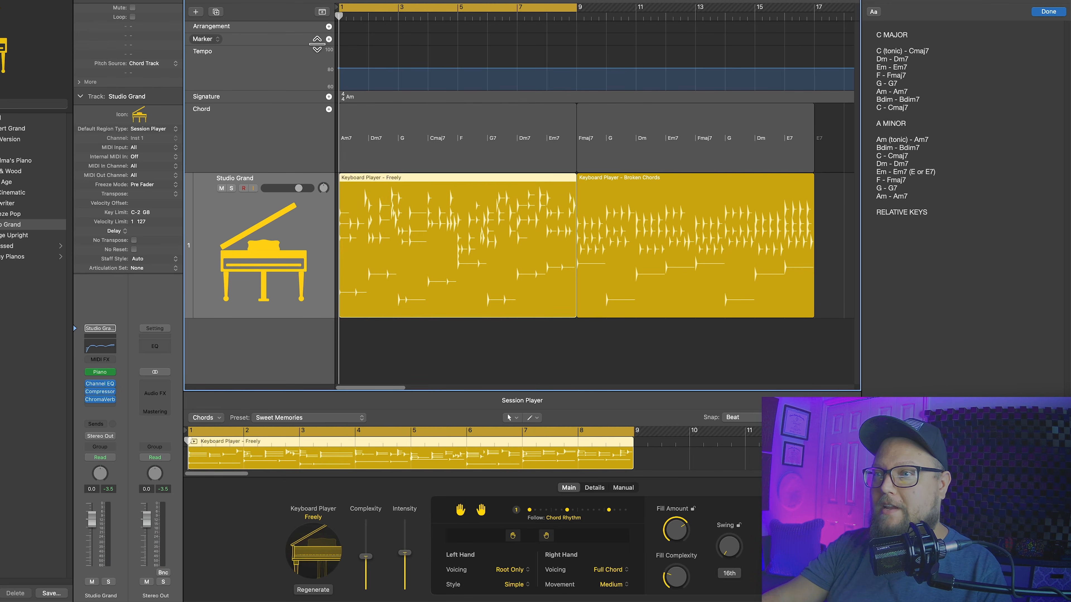
left_click(329, 39)
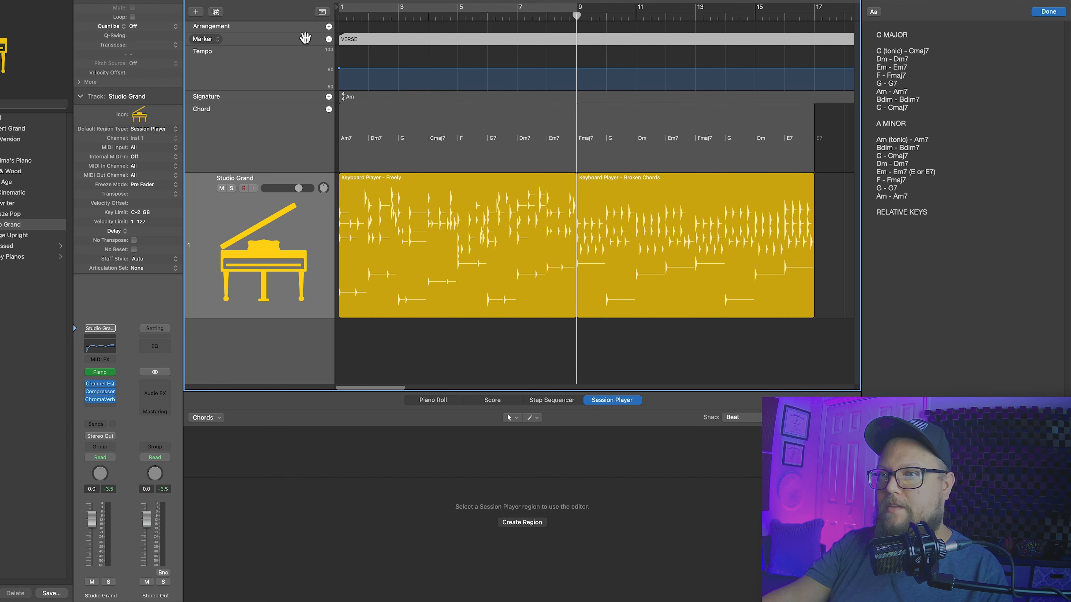
left_click(328, 38)
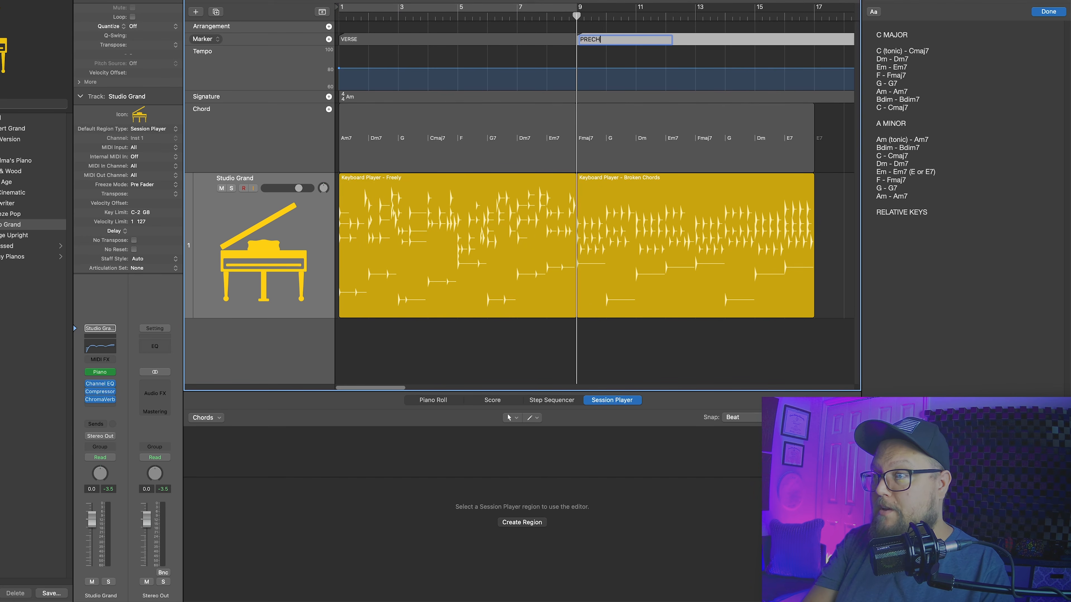
key("Return")
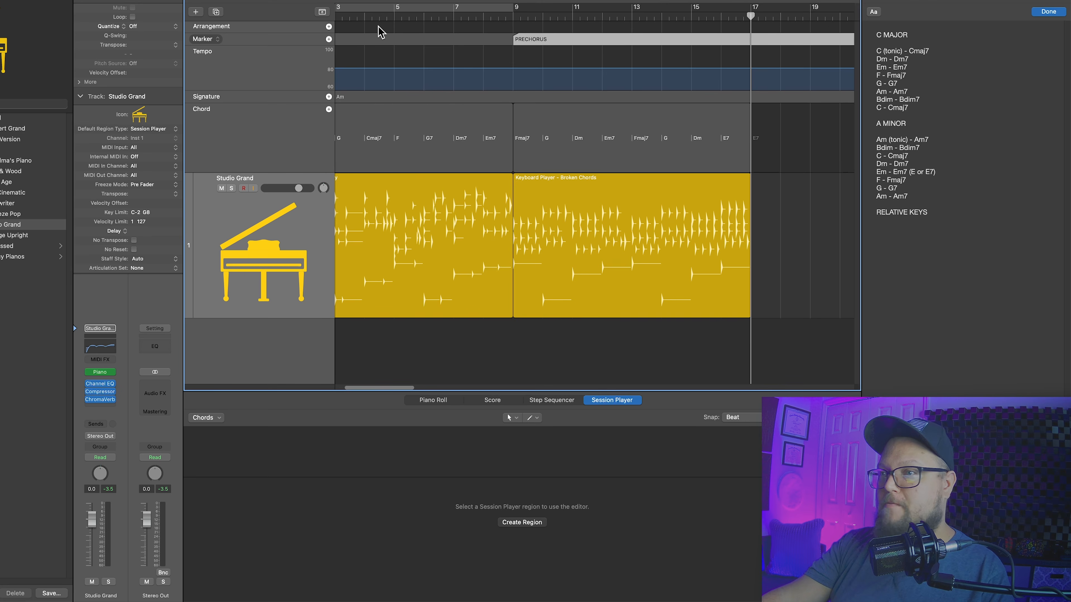
left_click(329, 38)
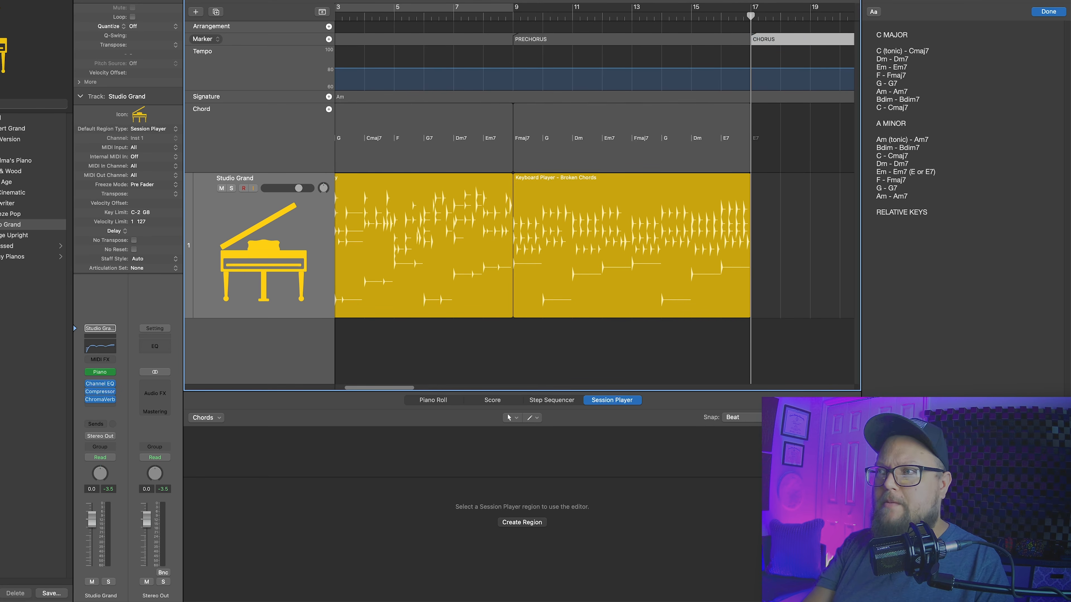
Add a third chord progression at bar 17, entering Am, C, Em7 and Fmaj7 for bars 17 to 20
scroll(664, 205, "right", 10)
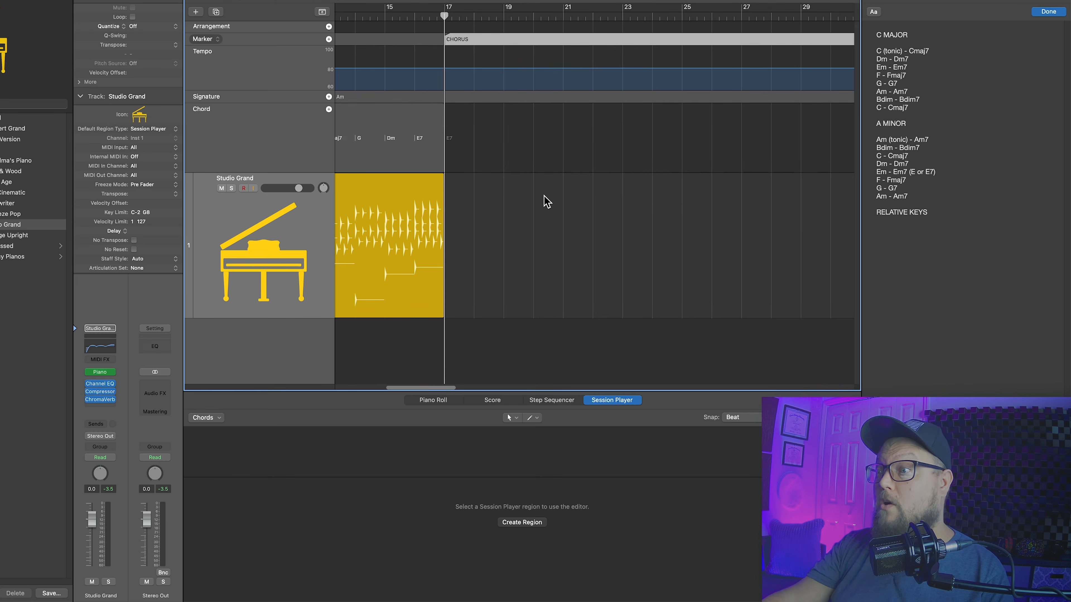
left_click(329, 110)
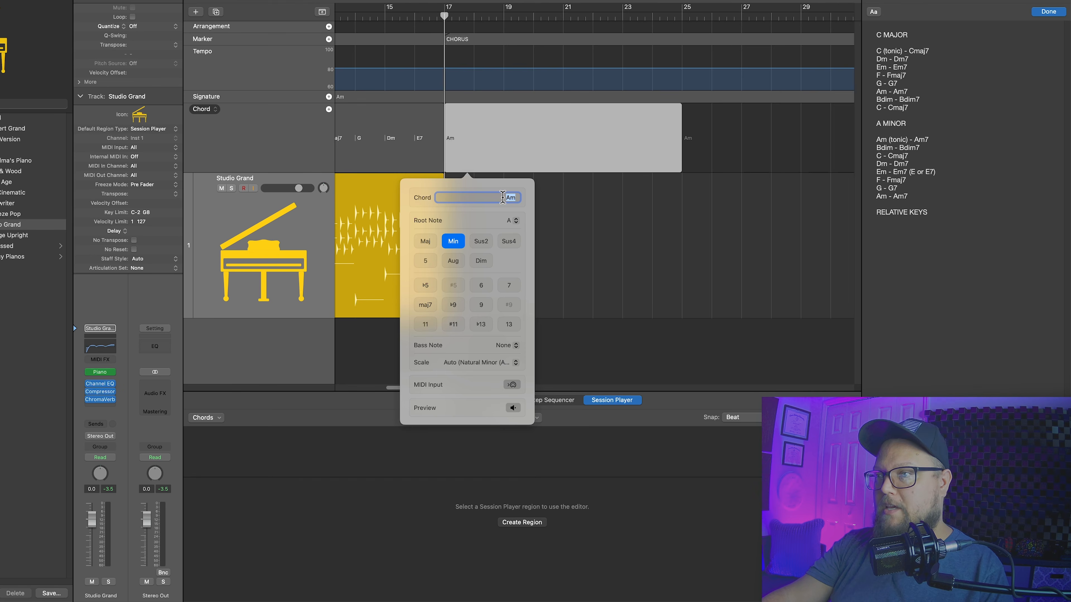
key("Tab")
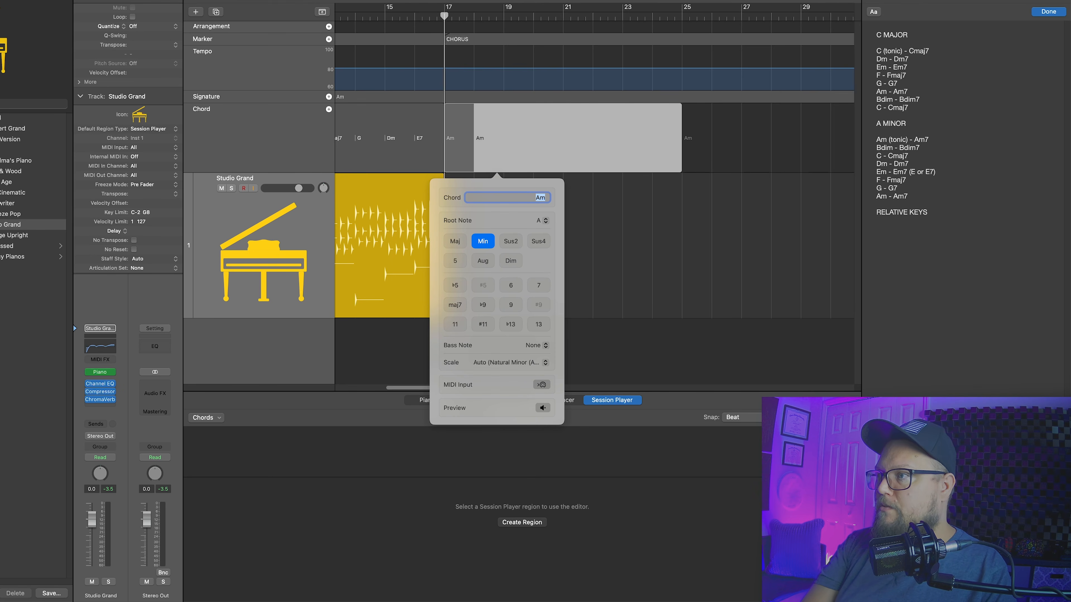
key("Tab")
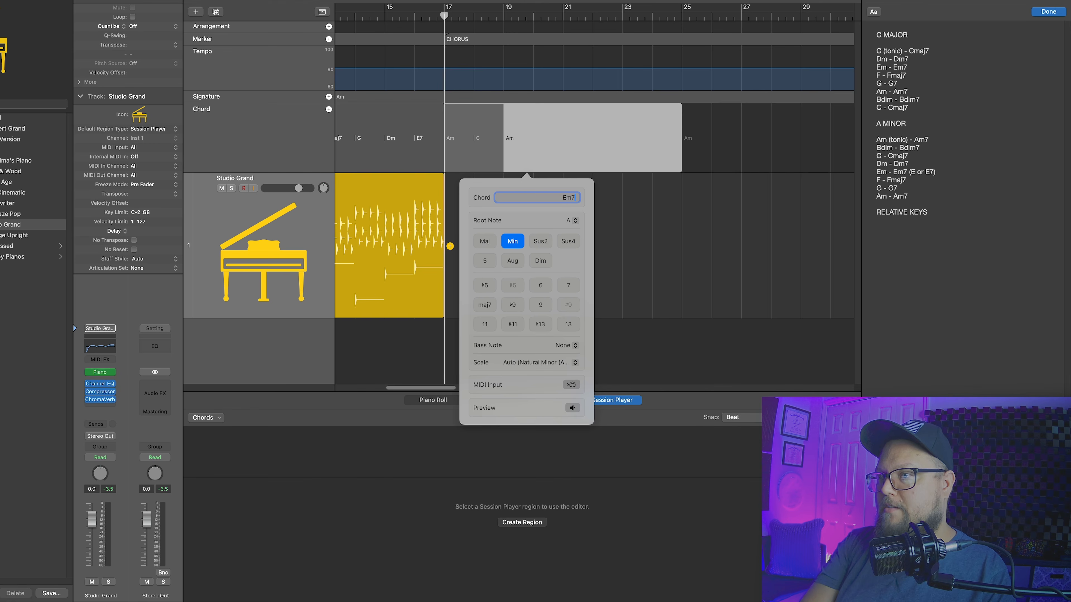
key("Tab")
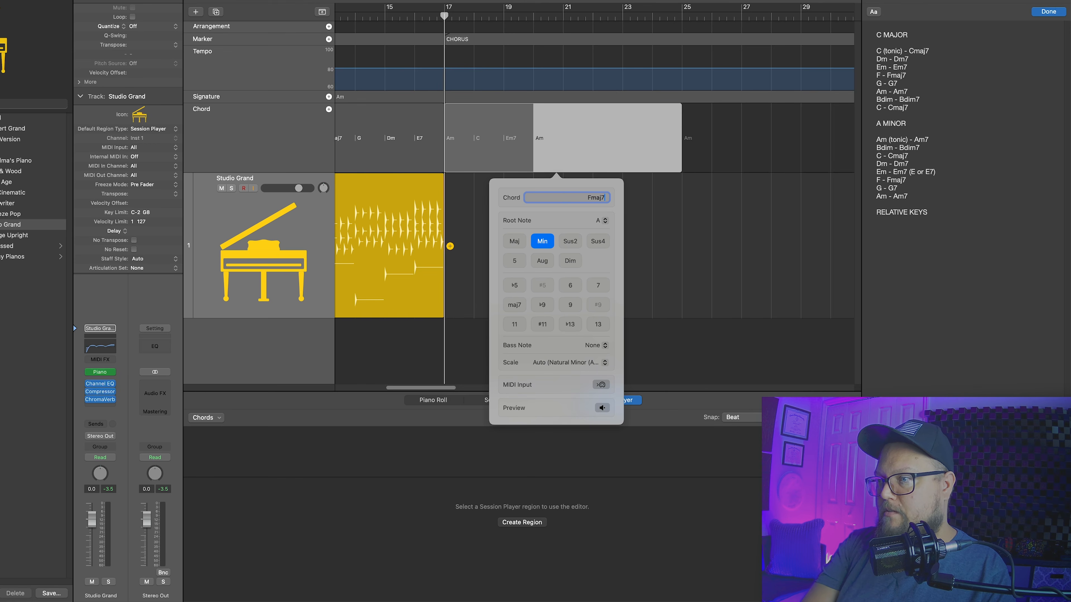
type("Fmaj7")
key("Tab")
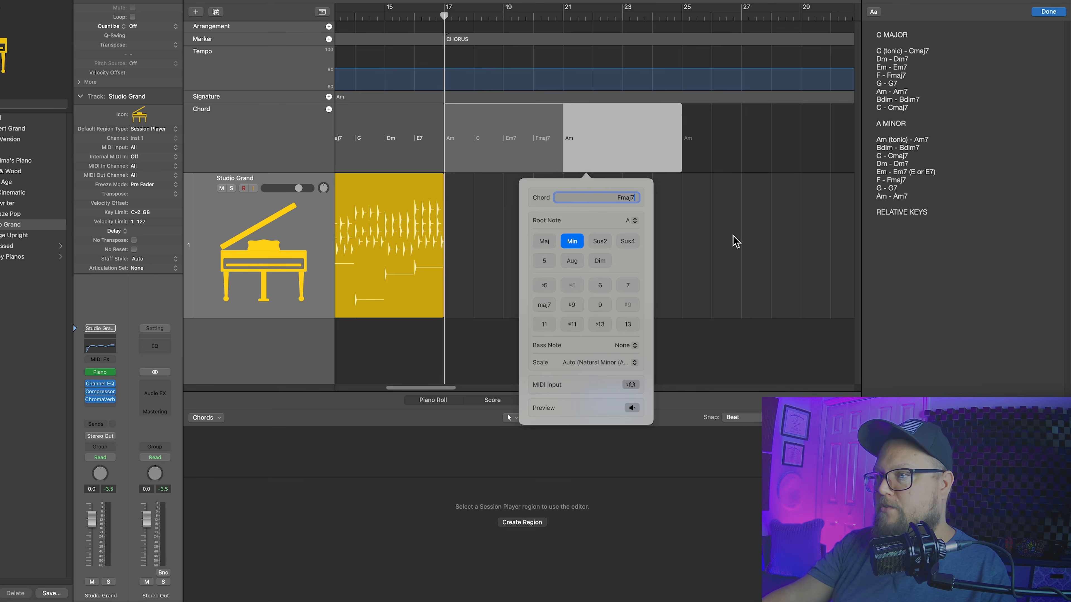
left_click(736, 242)
Delete the chords from bar 20 onwards in the chorus progression and set the snap value to Beat
scroll(734, 239, "up", 3)
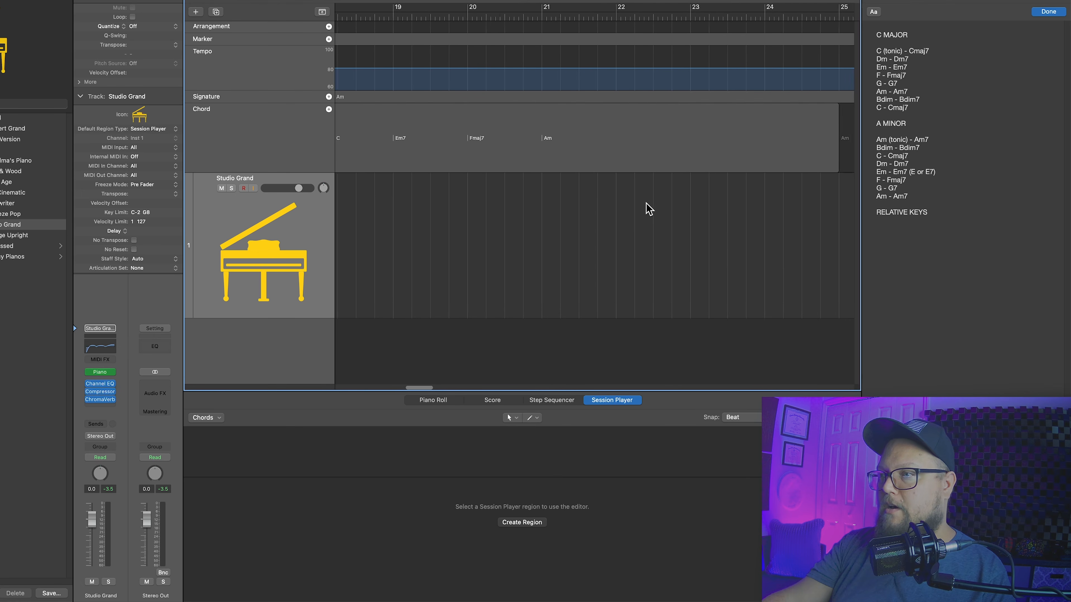
left_click(506, 14)
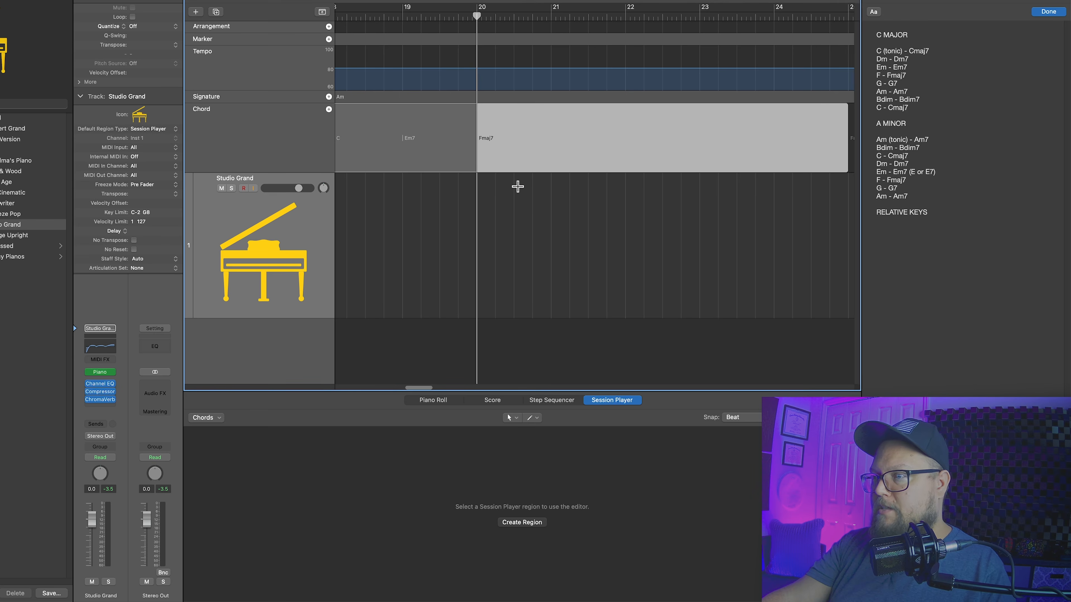
key("Delete")
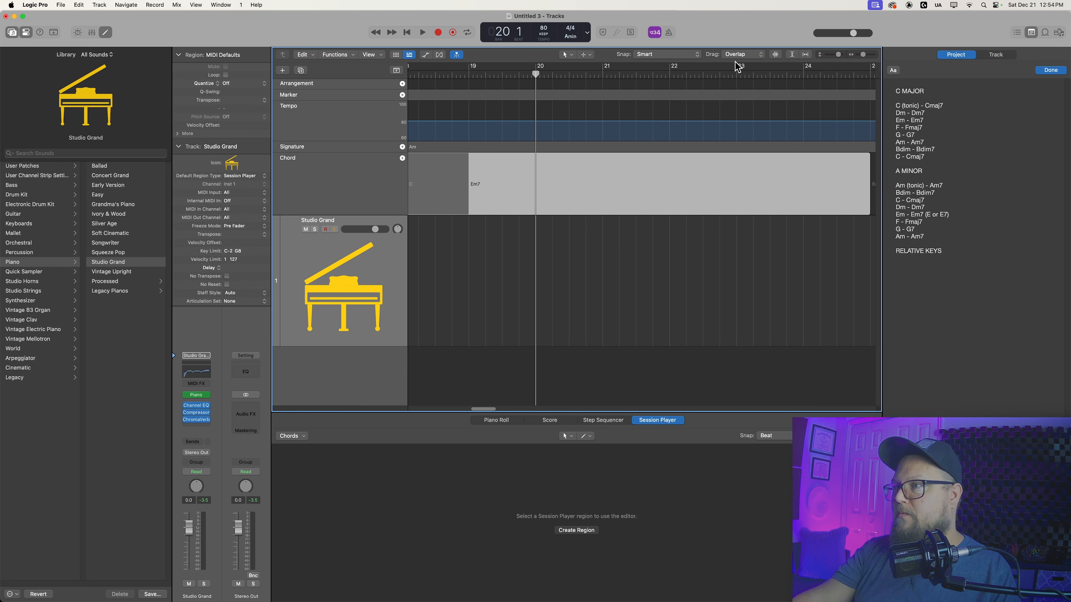
left_click(684, 57)
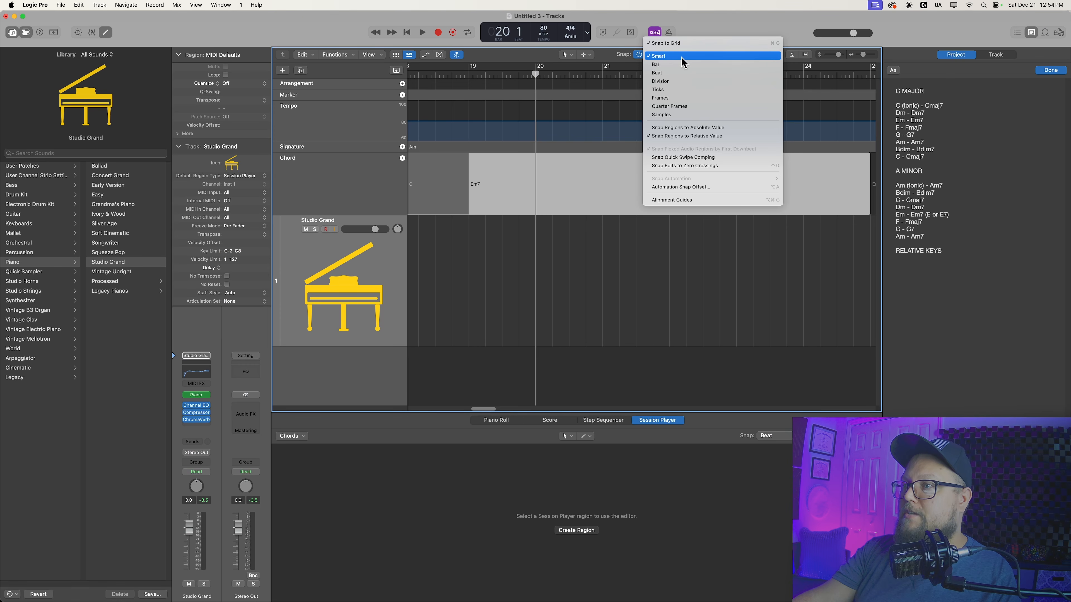
left_click(682, 73)
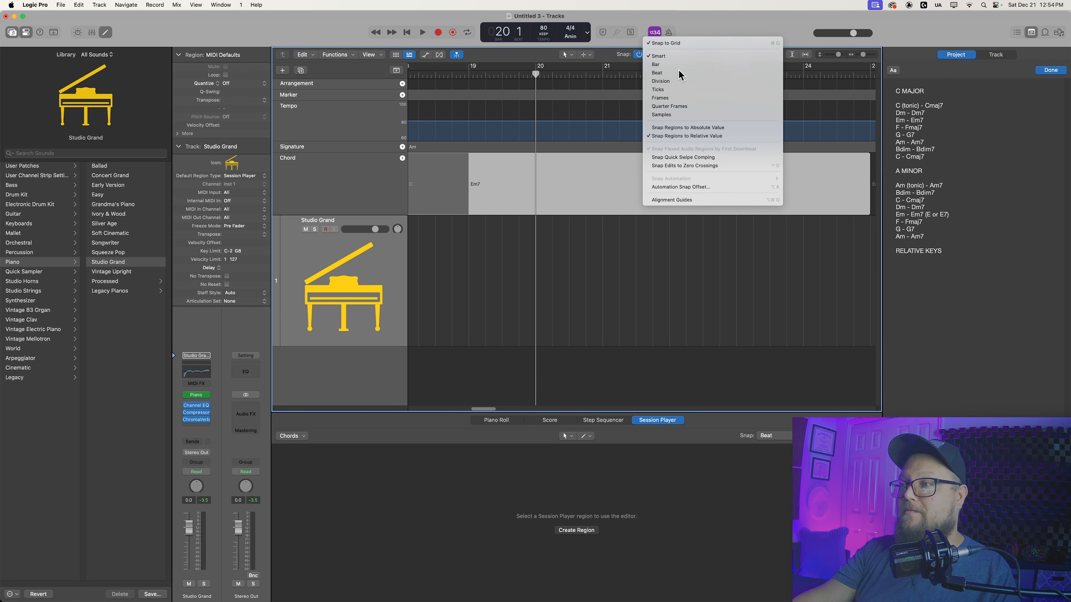
Enter Fmaj7 at bar 20 with G half a bar after it, and shorten the chorus progression to end at bar 21
left_click(403, 159)
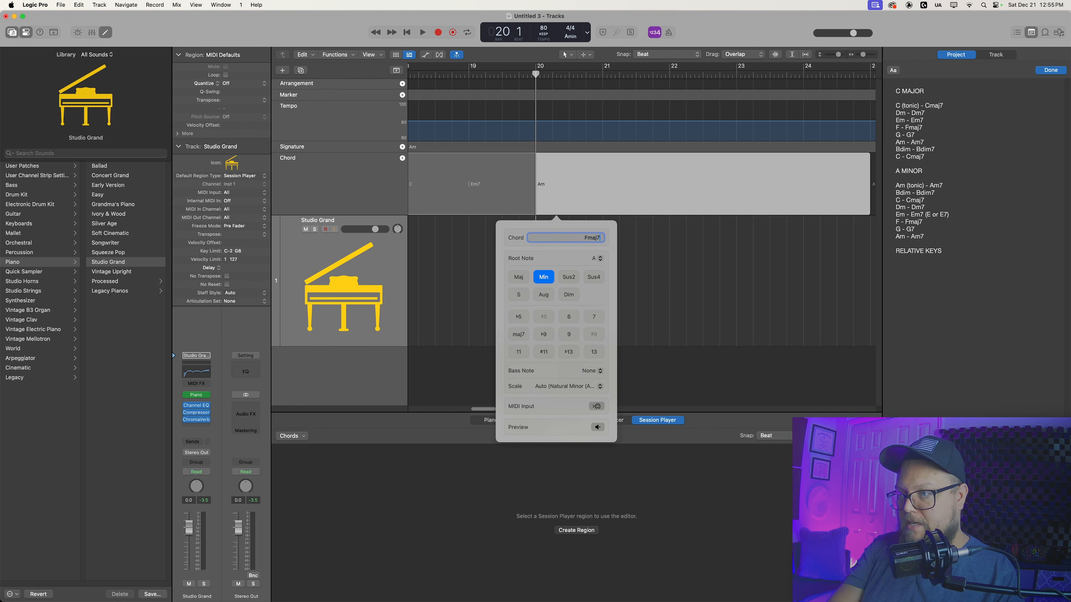
type("Fmaj7")
key("Return")
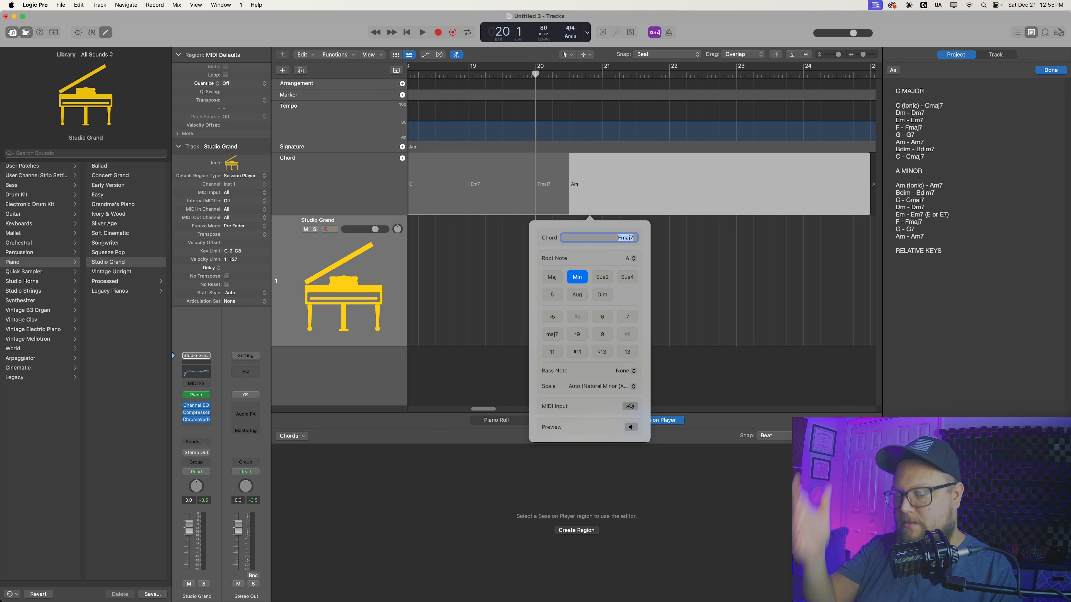
type("G")
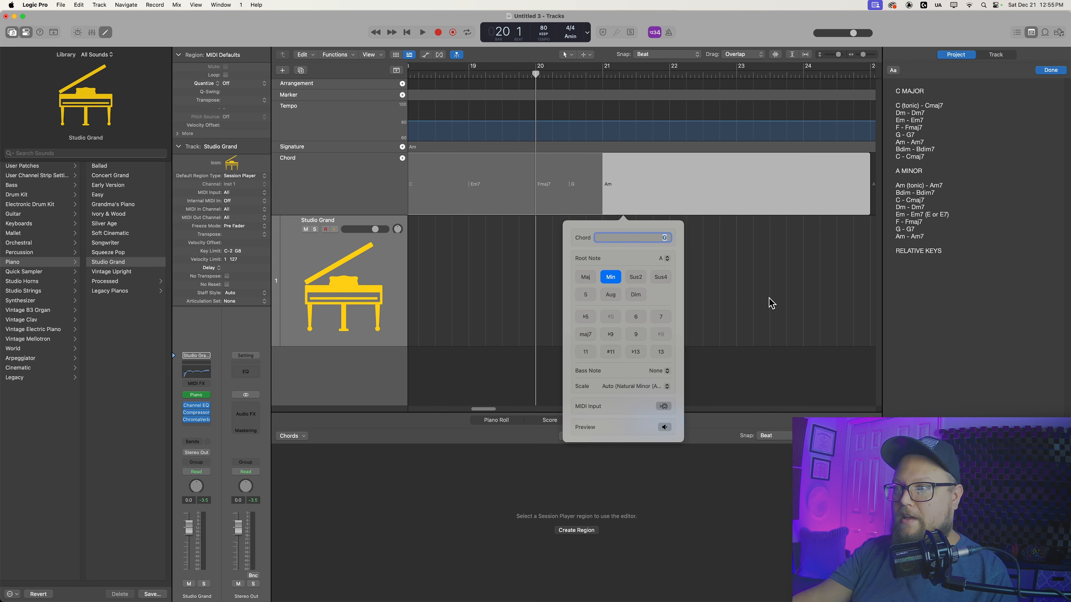
left_click_drag(868, 211, 603, 215)
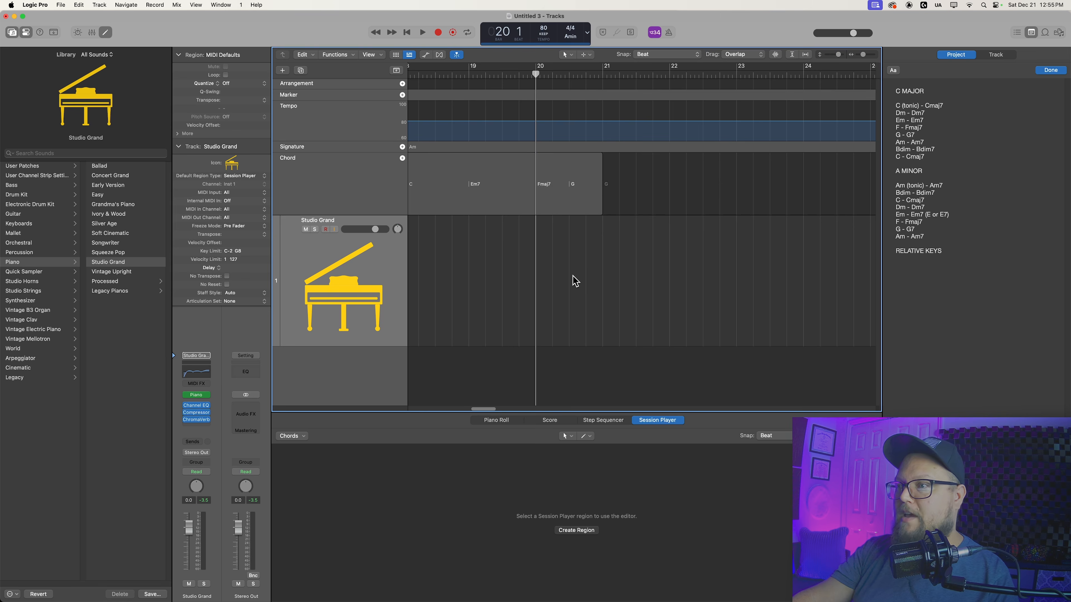
Copy the chorus chord progression to bars 21 to 25 and create a Keyboard Player region over bars 17 to 25
key("super+Left")
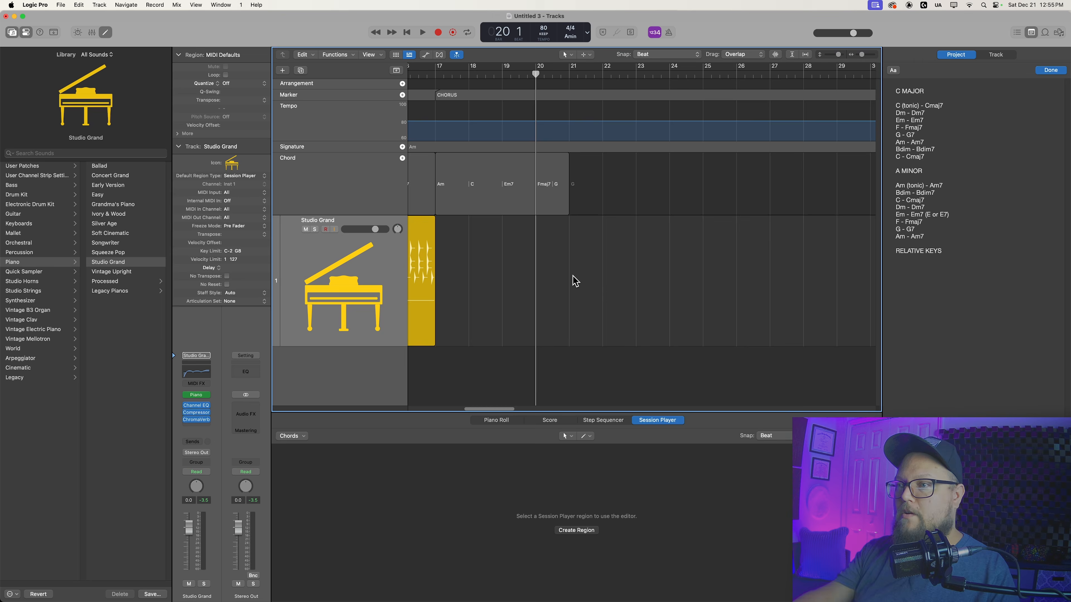
left_click(499, 185)
left_click_drag(498, 193, 633, 203)
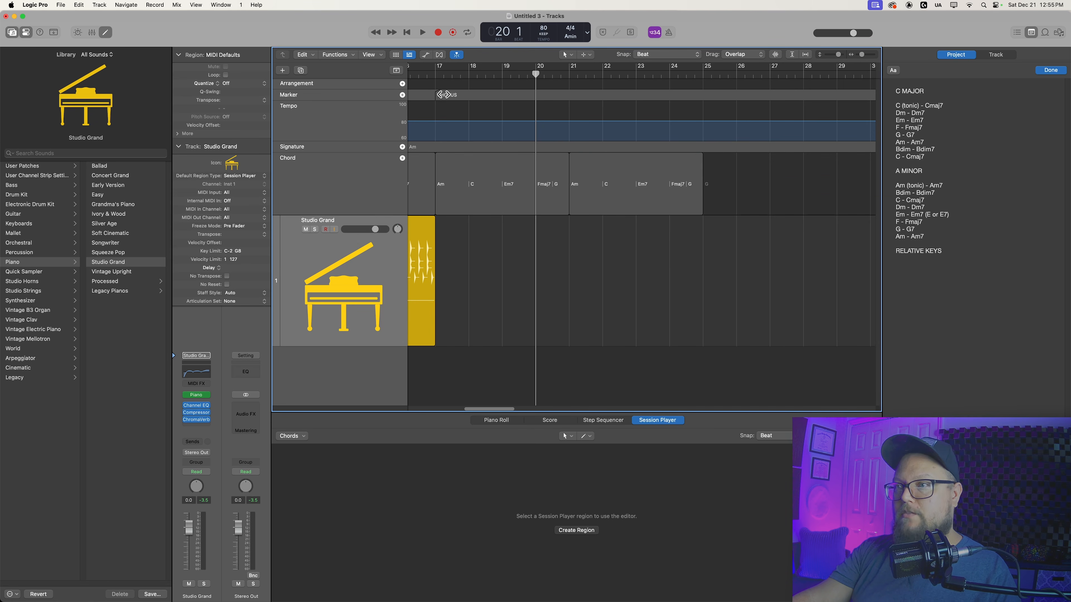
scroll(525, 296, "left", 3)
left_click(527, 283)
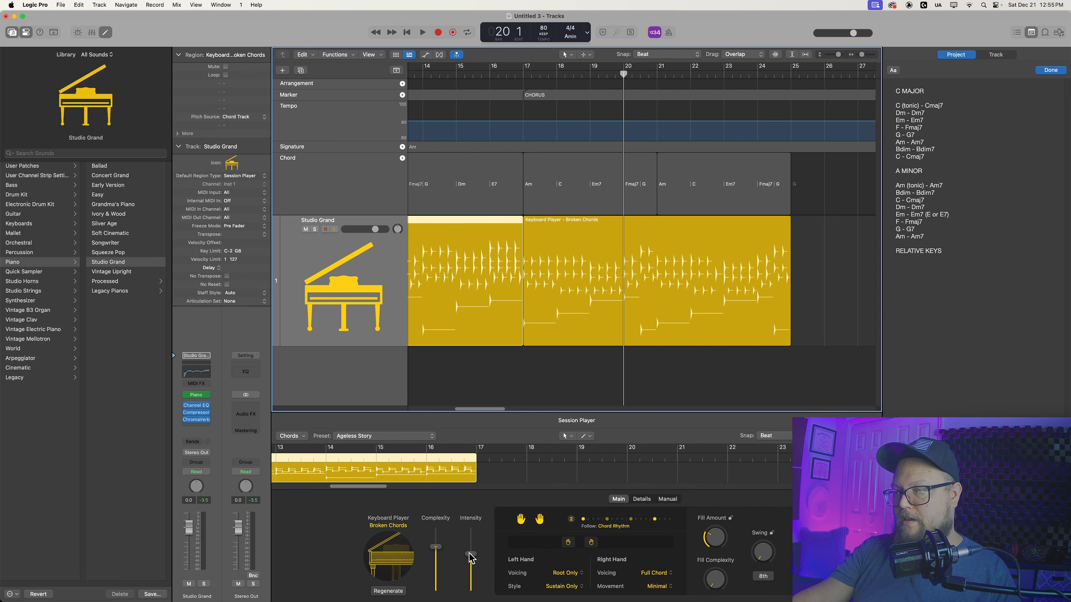
Set the Intensity of the prechorus Broken Chords region to 51%
left_click_drag(472, 558, 476, 562)
mouse_move(438, 548)
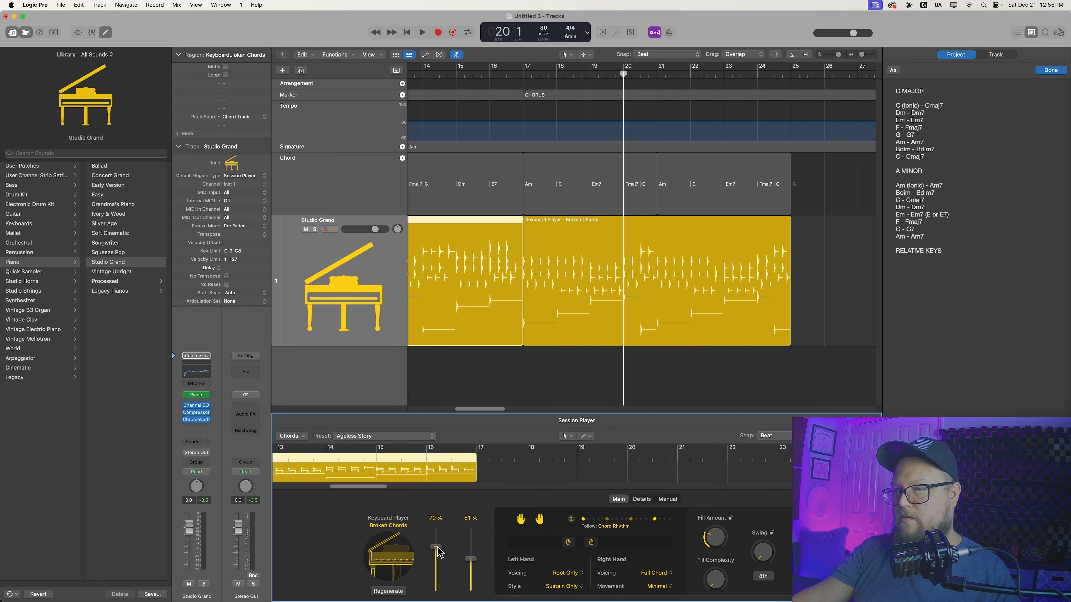
Raise the Intensity of the chorus region, set its Complexity to 39% and shift the hand positions higher
left_click(606, 332)
left_click_drag(474, 558, 481, 553)
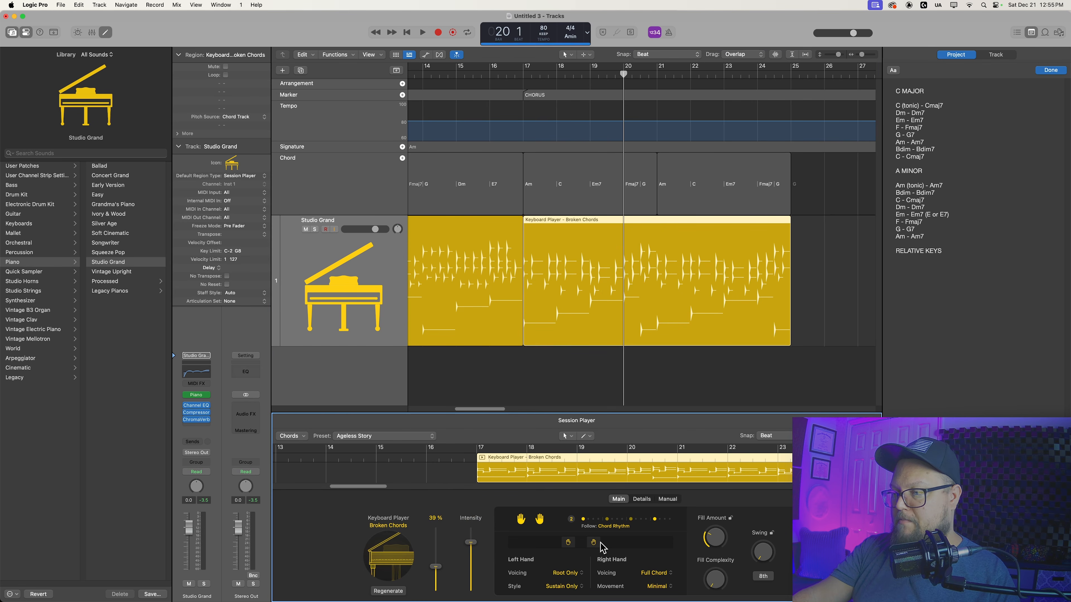
left_click_drag(566, 545, 571, 546)
left_click(564, 389)
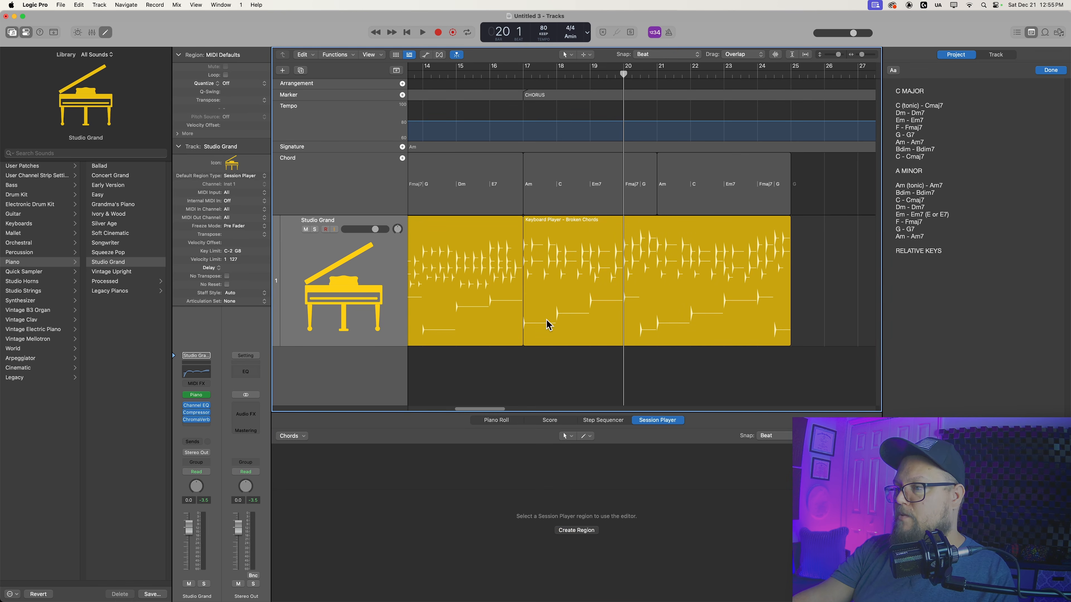
Play the transition from bar 16 into the chorus and cycle playback over the chorus region at bars 17 to 25
left_click(489, 74)
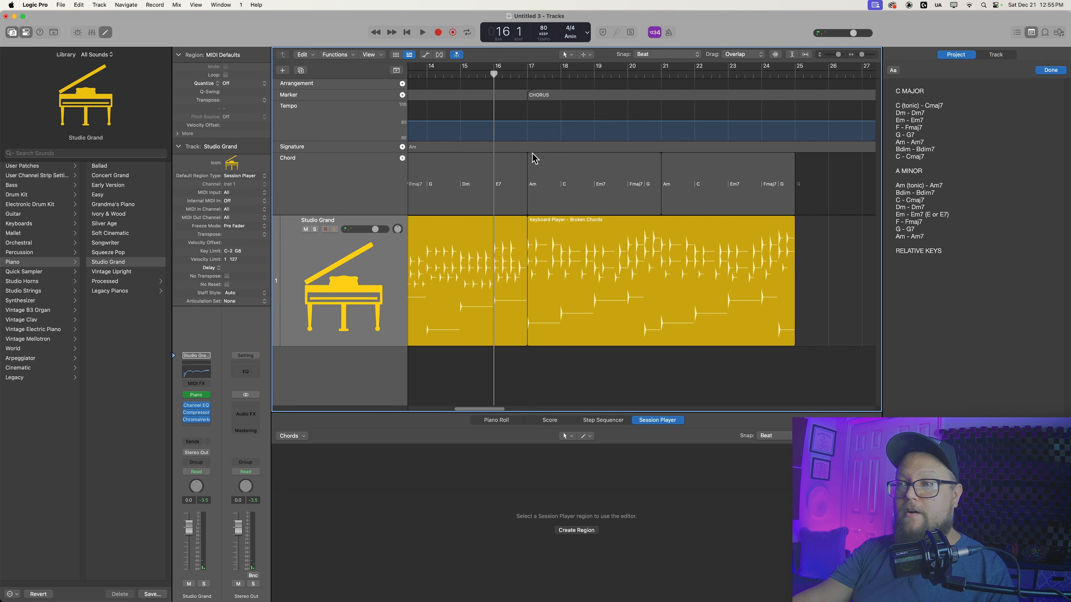
scroll(531, 155, "left", 3)
key("space")
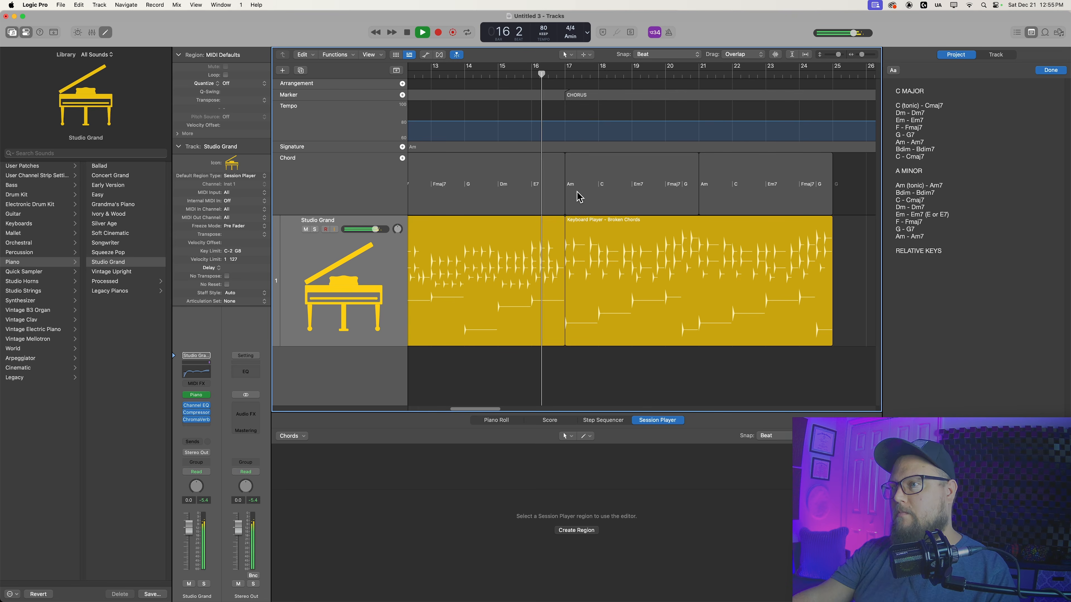
left_click(641, 337)
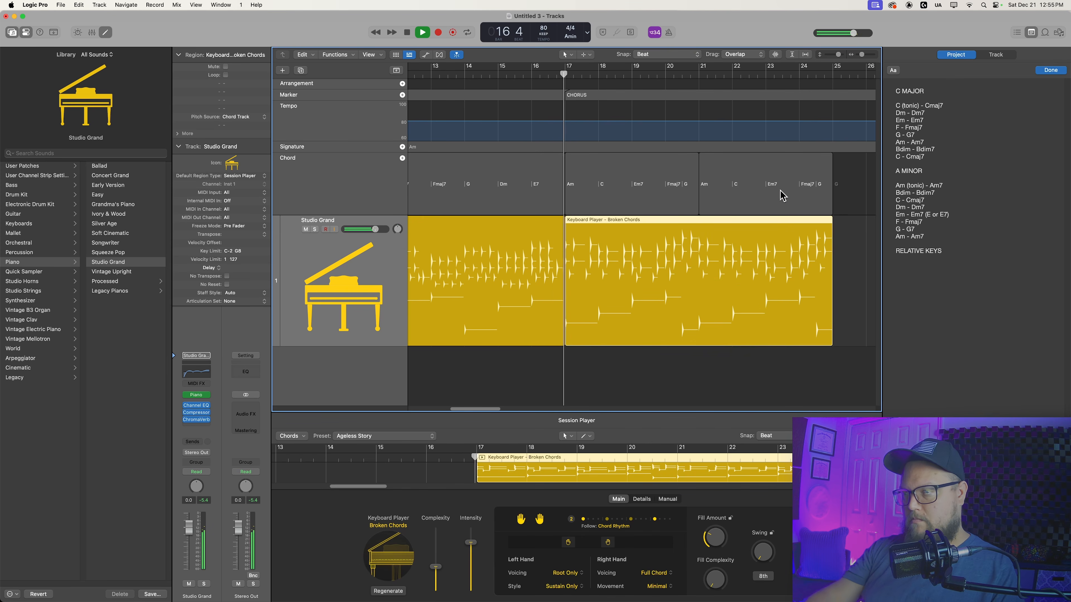
key("c")
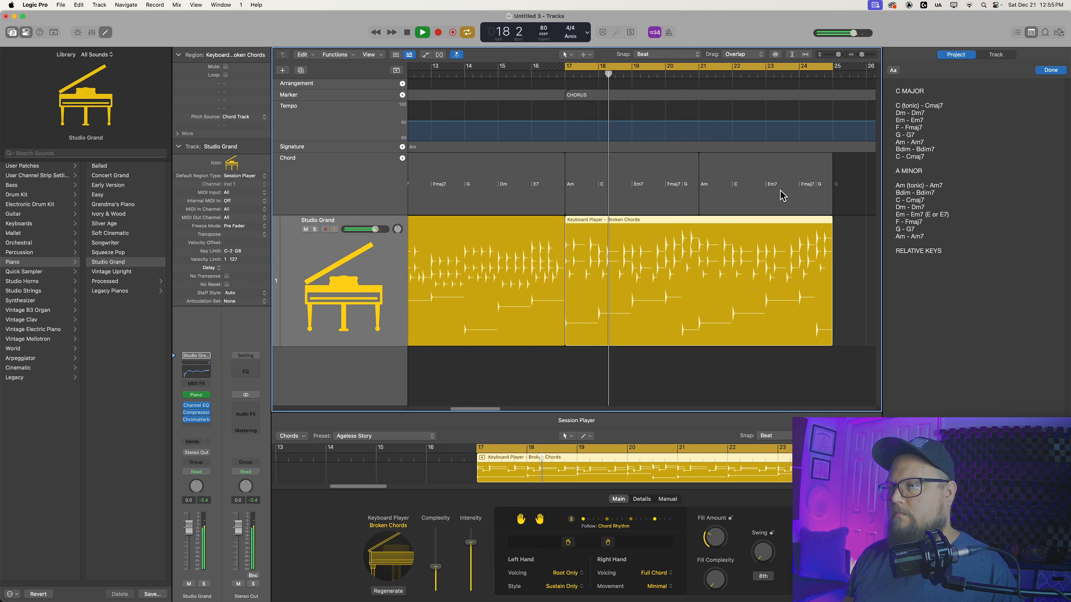
left_click(742, 373)
left_click(705, 294)
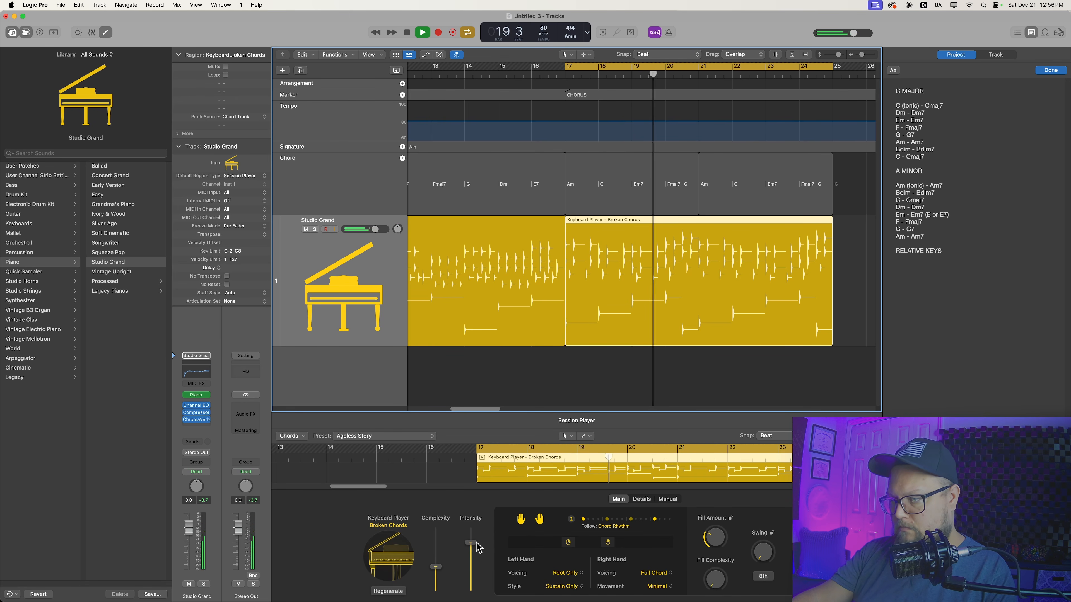
Raise the Complexity of the chorus Broken Chords region to a high level, lower its Intensity slightly and stop playback
left_click(624, 522)
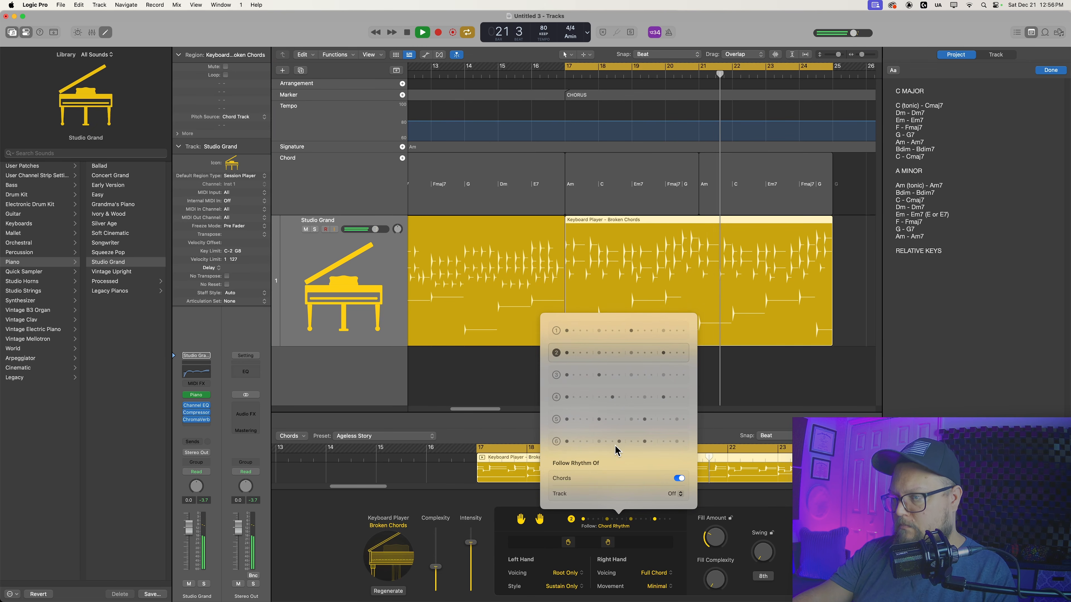
left_click(548, 515)
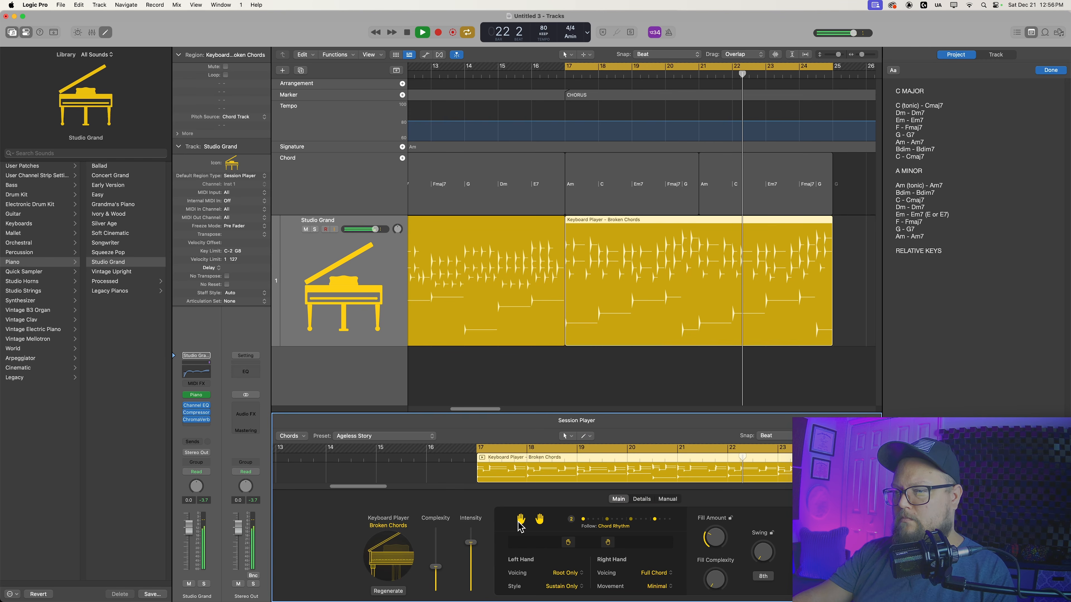
left_click_drag(435, 567, 471, 545)
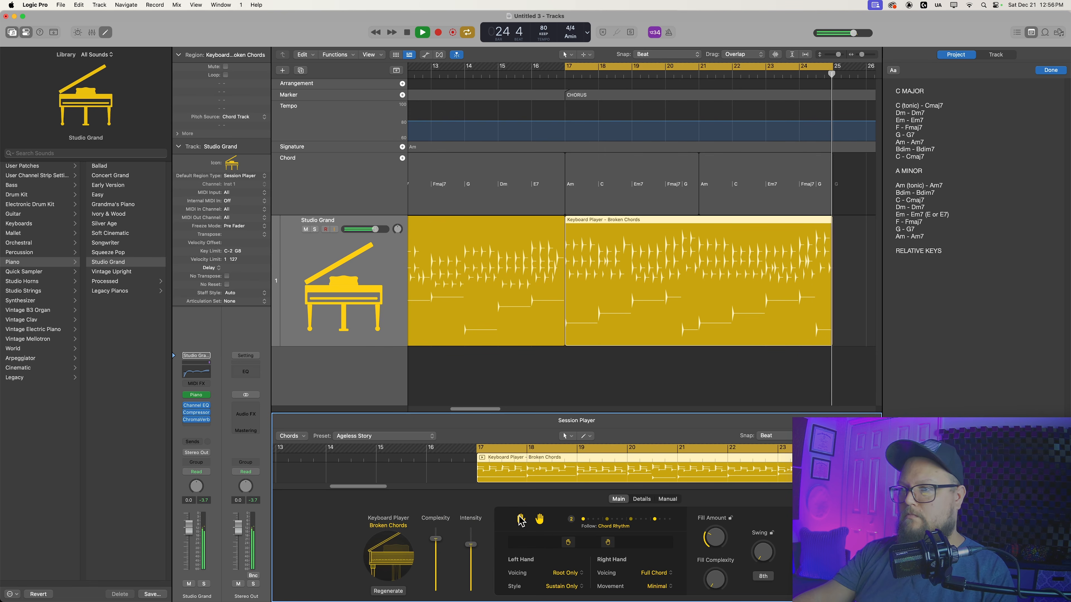
key("space")
key("e")
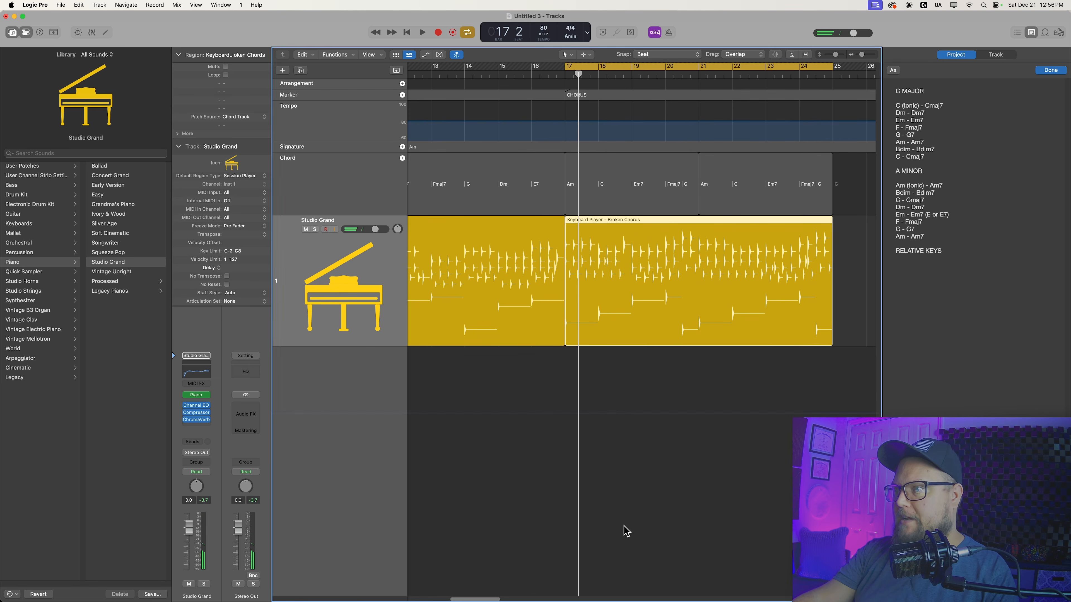
Set the cycle range to the whole song, bars 1 to 25, and play it from the start
left_click(636, 435)
key("c")
key("Return")
key("z")
key("super+Left")
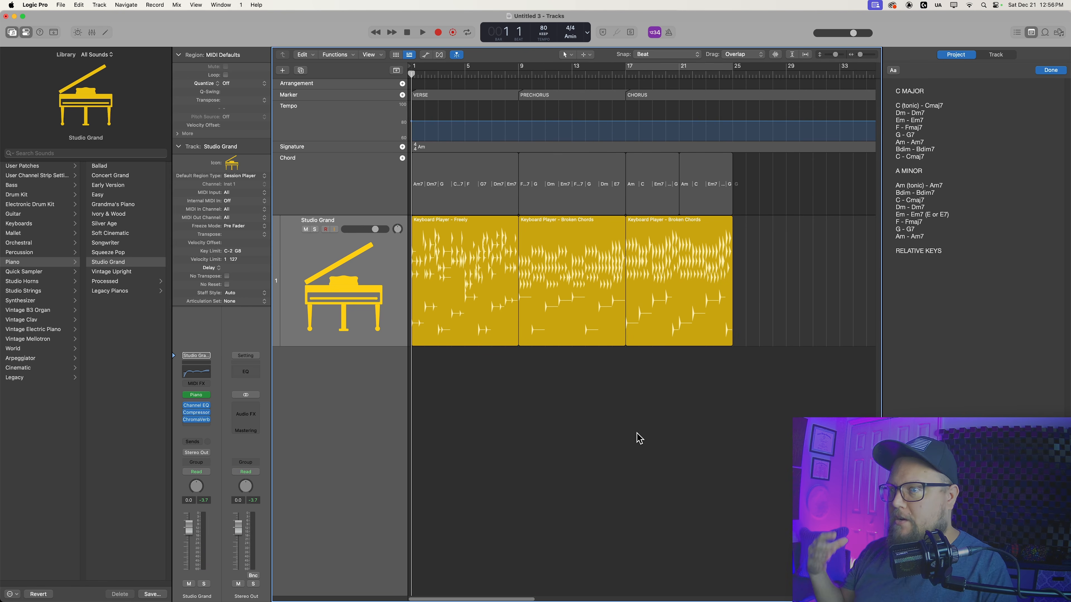
double_click(481, 325)
key("c")
key("space")
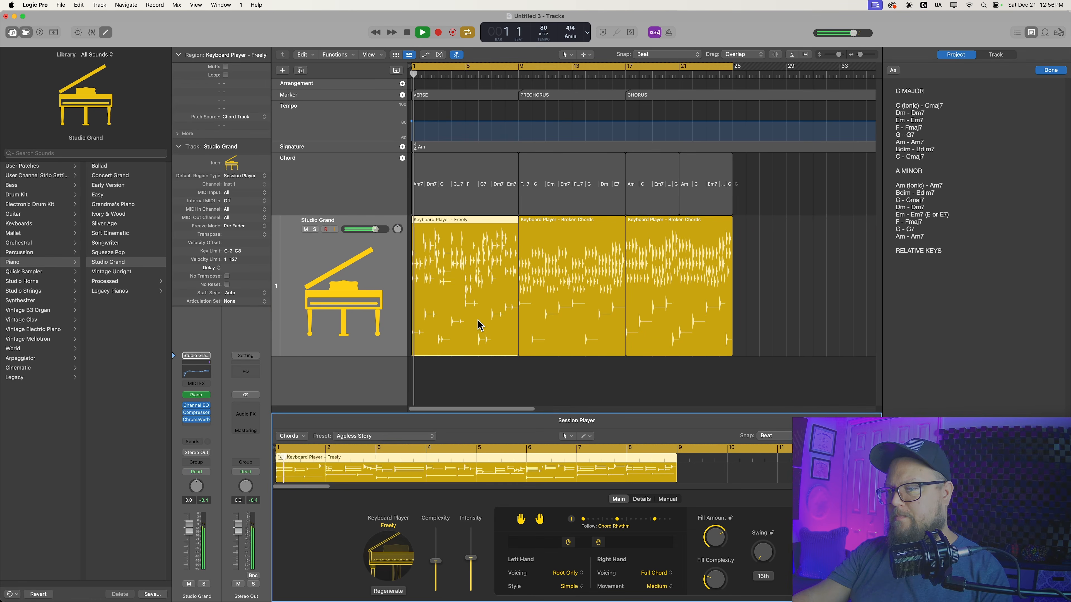
Listen to the verse piano region, stop playback and return the playhead to bar 1
left_click(477, 378)
key("super+Right")
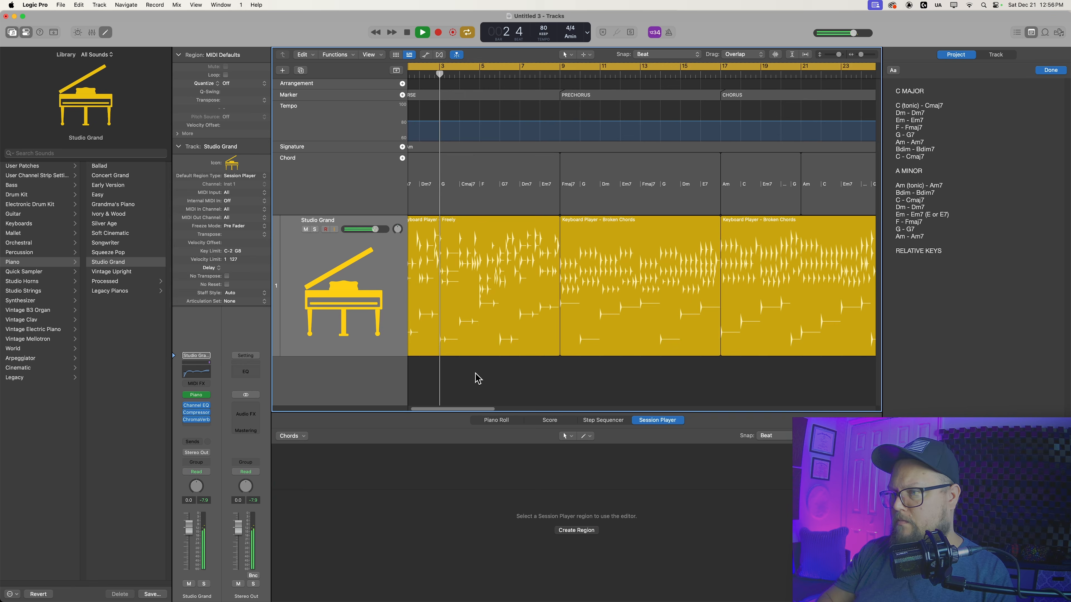
left_click(470, 324)
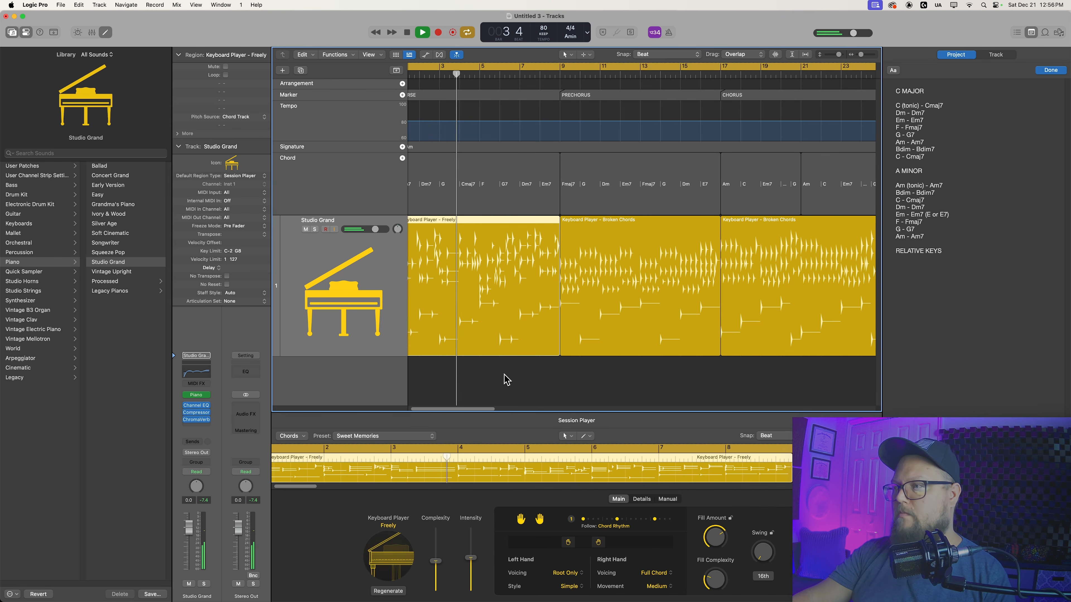
key("space")
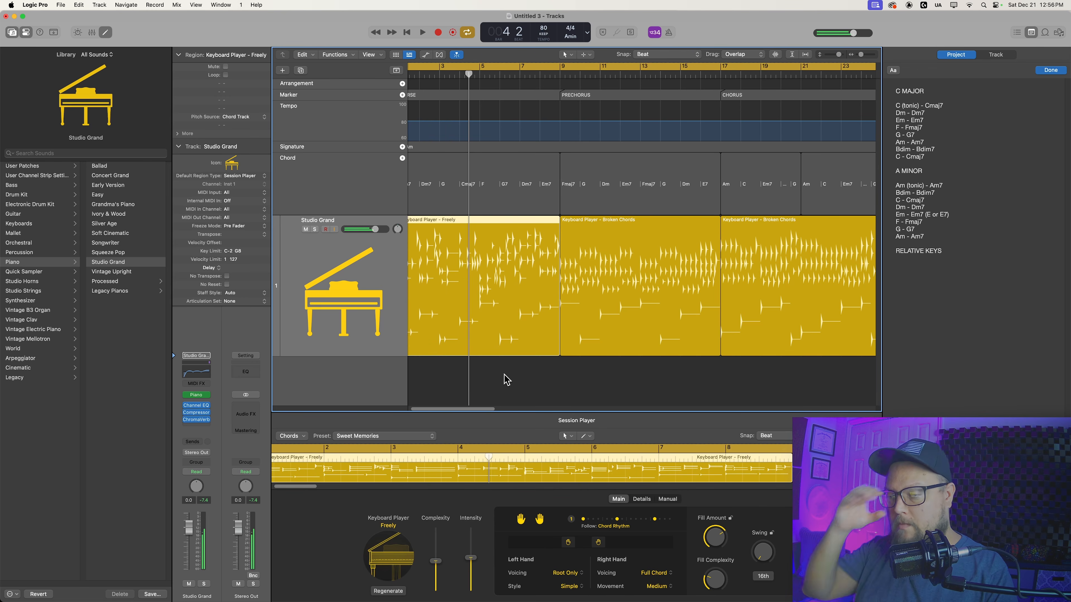
key("e")
left_click(523, 376)
key("Return")
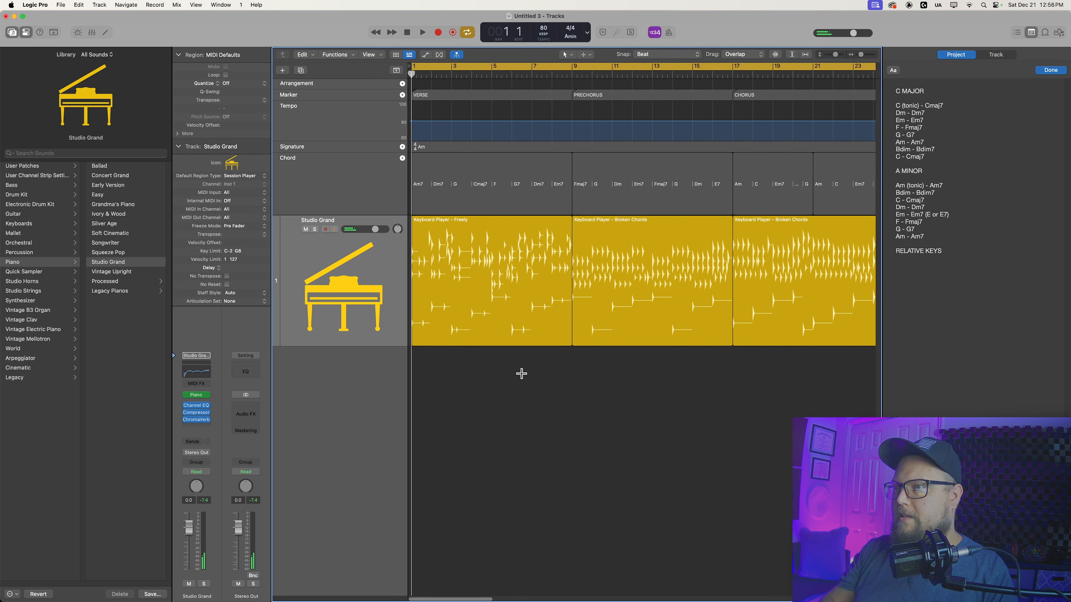
Add a Bass Player Session Player track to the project
left_click(283, 70)
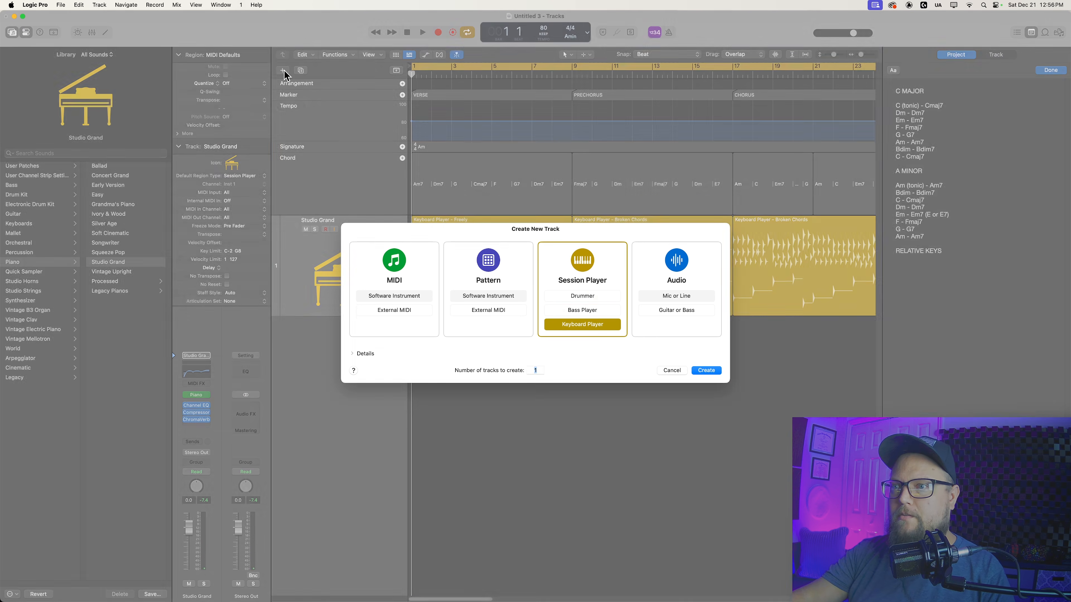
left_click(599, 317)
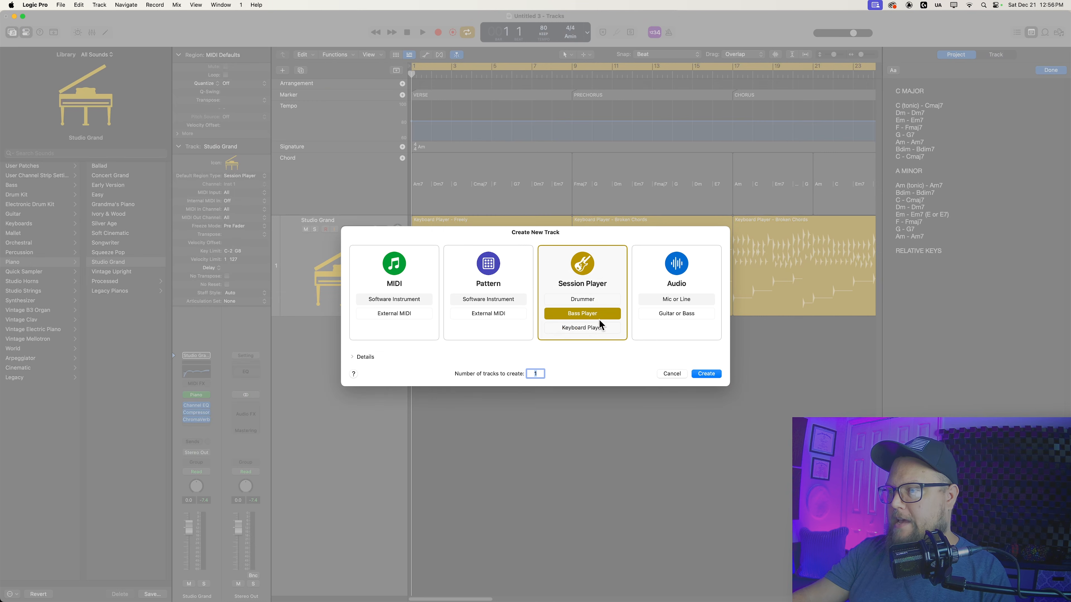
left_click(706, 374)
left_click(487, 385)
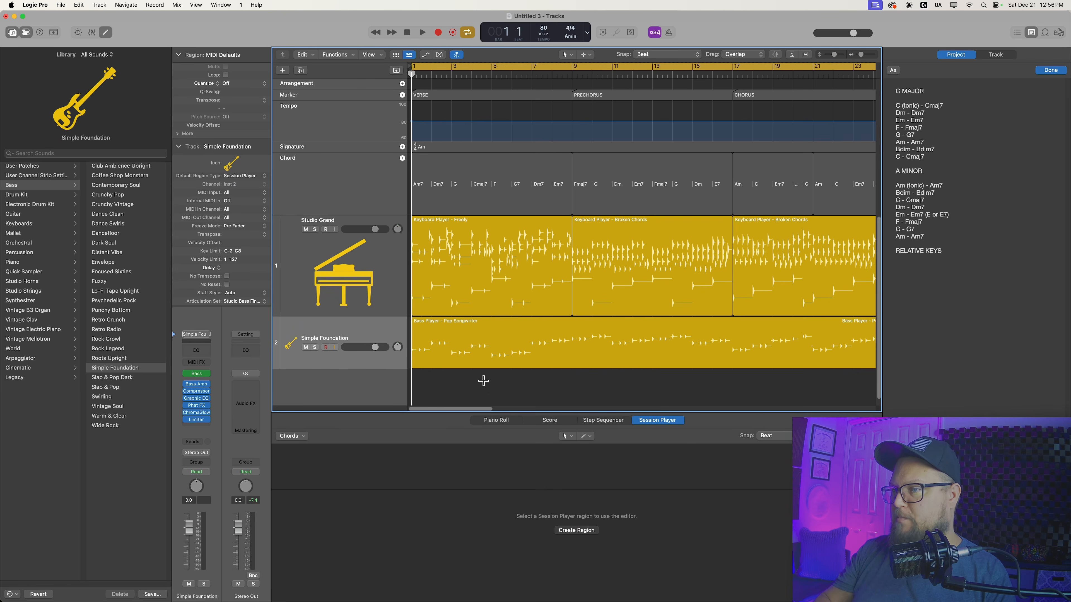
Add a Drummer Session Player track and change its style to Roots Songwriter
scroll(483, 378, "down", 3)
scroll(482, 378, "up", 1)
left_click(282, 70)
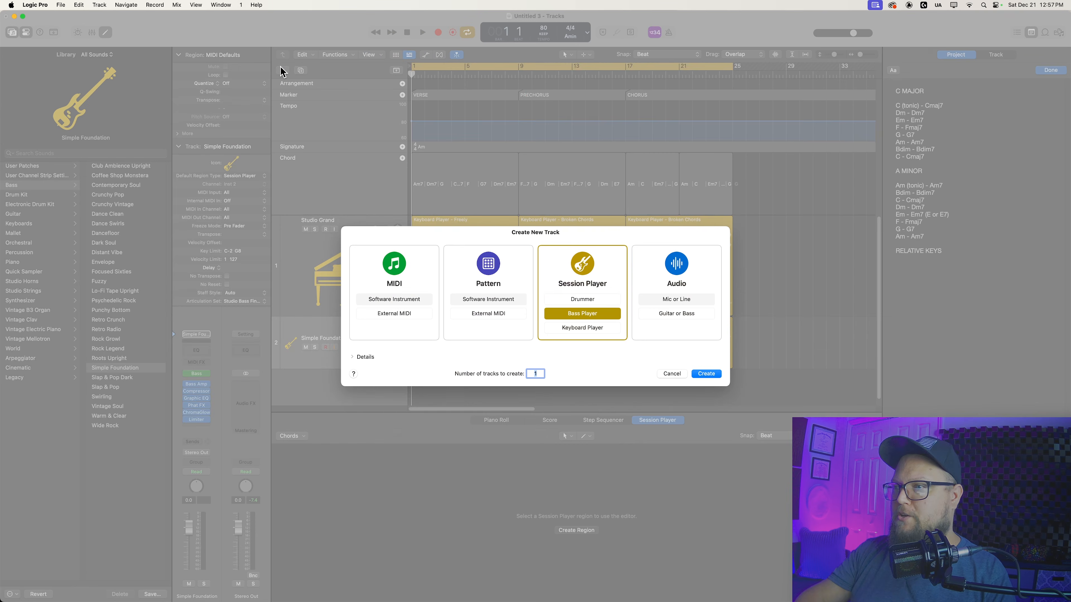
key("Return")
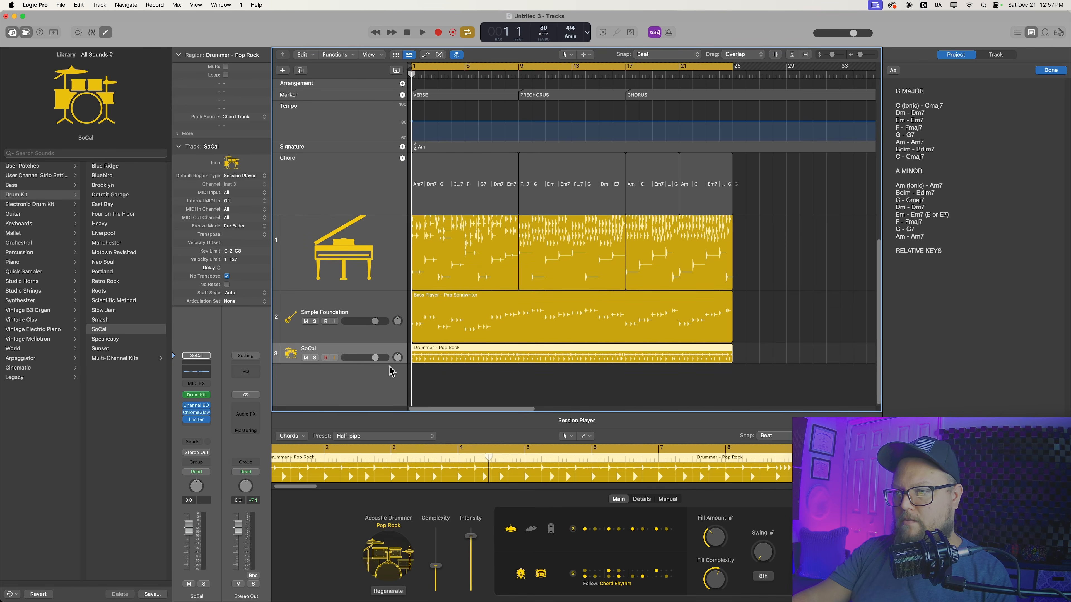
left_click(388, 525)
left_click(361, 481)
left_click(785, 328)
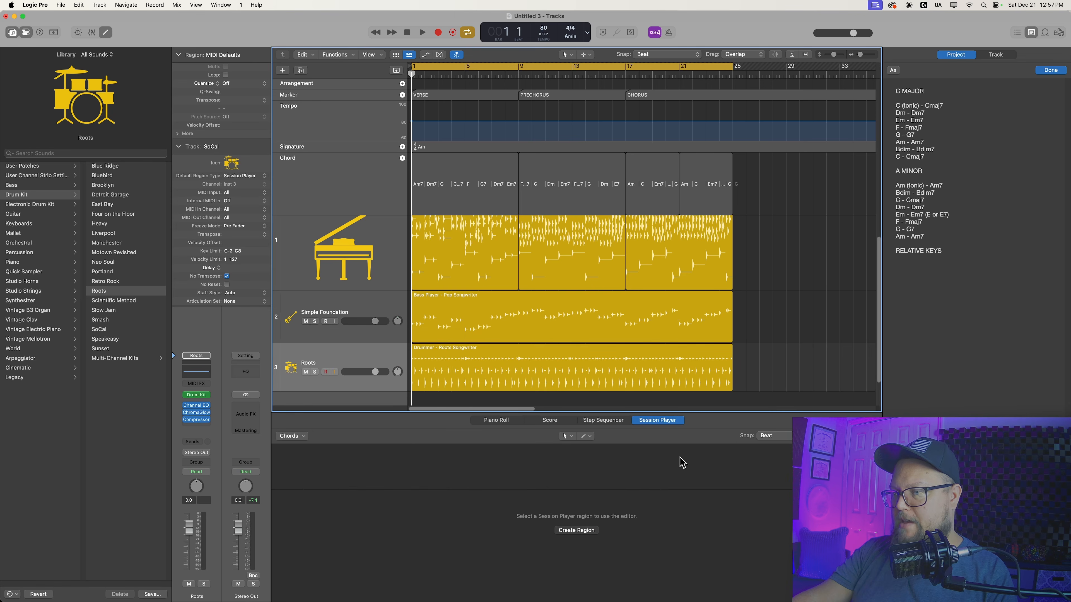
Set the Roots drummer region's Complexity to 35% and Intensity to 42%
left_click(476, 366)
left_click_drag(471, 553, 481, 570)
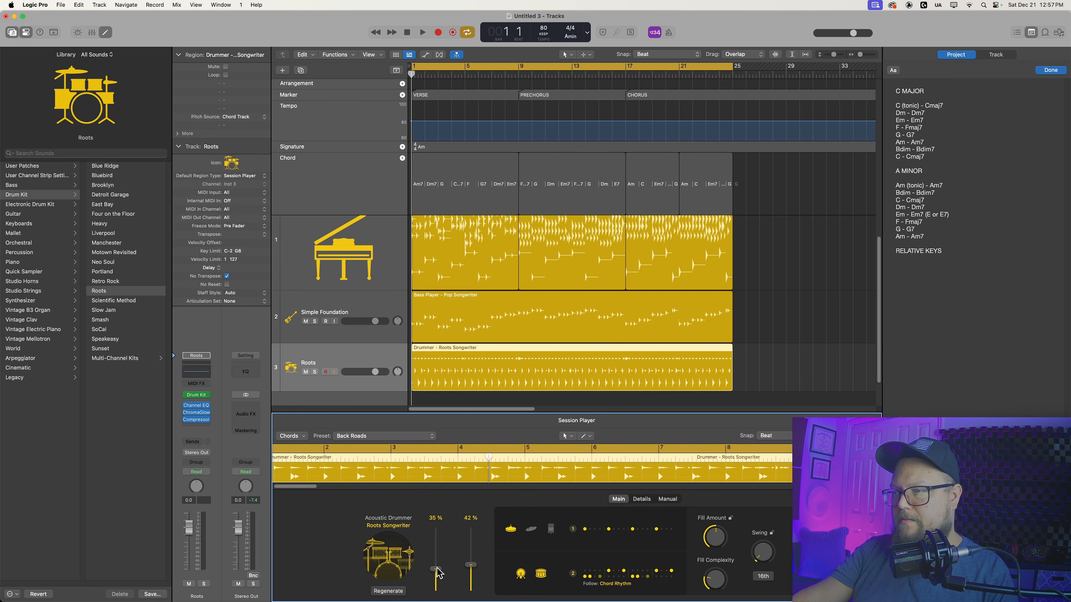
key("e")
Listen to the verse from the start with the added bass and drums, and stop playback
key("space")
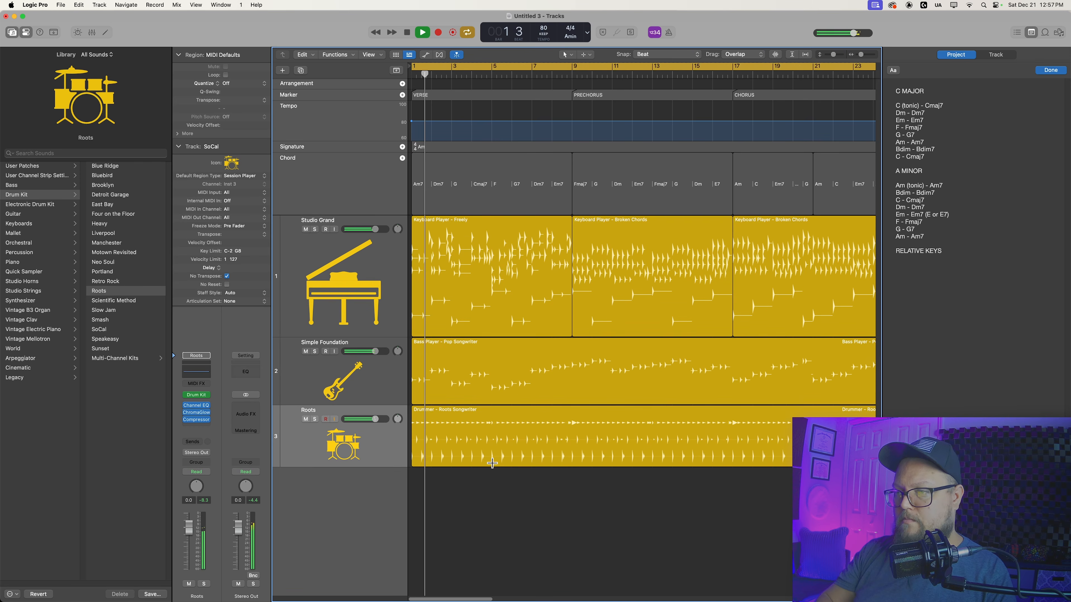
left_click(495, 467)
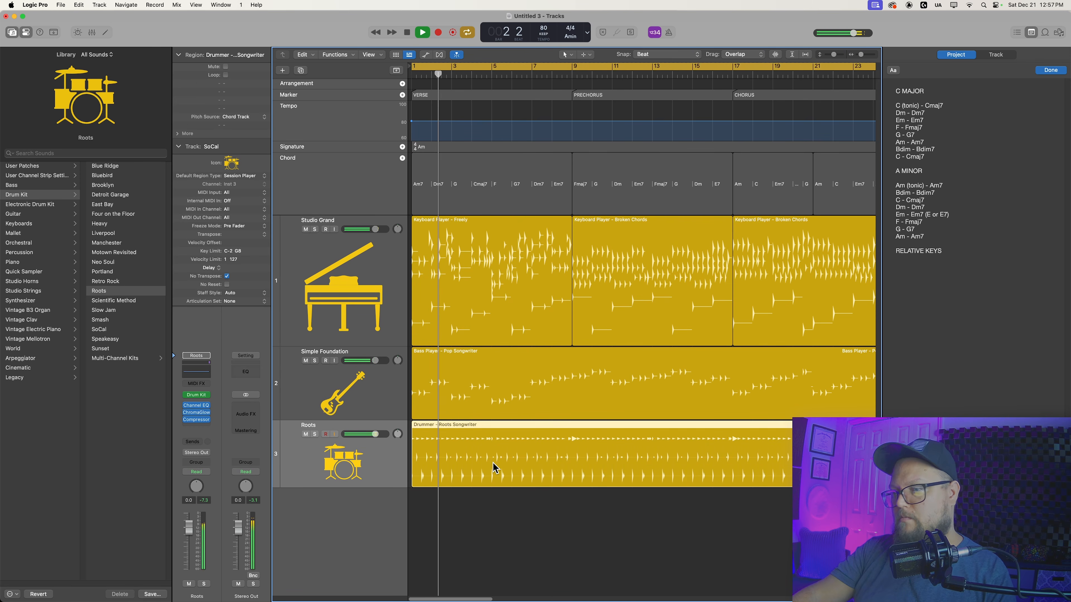
key("e")
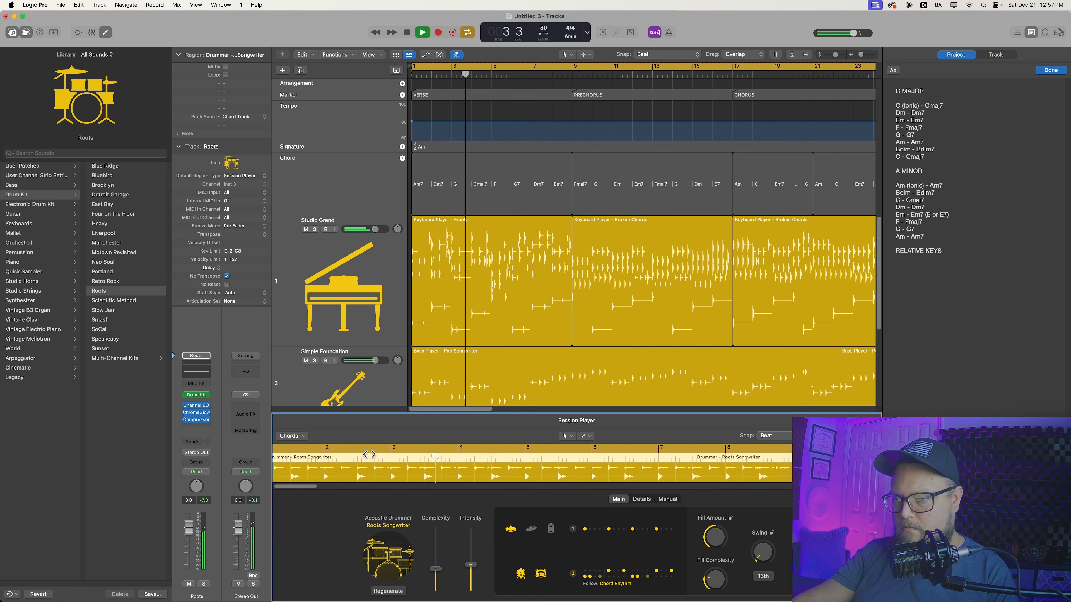
key("e")
left_click(494, 514)
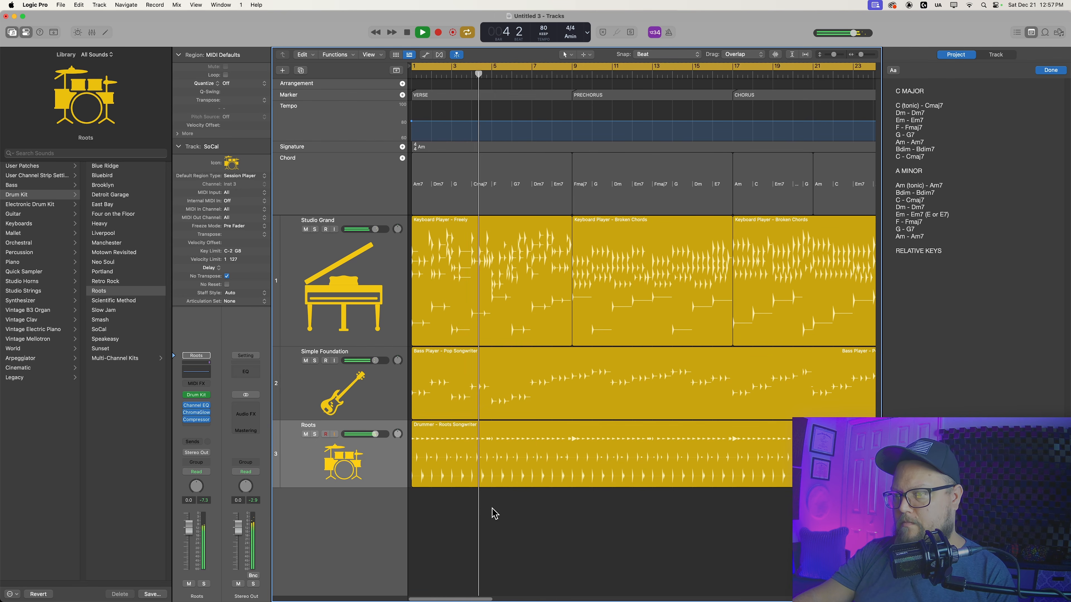
key("e")
key("space")
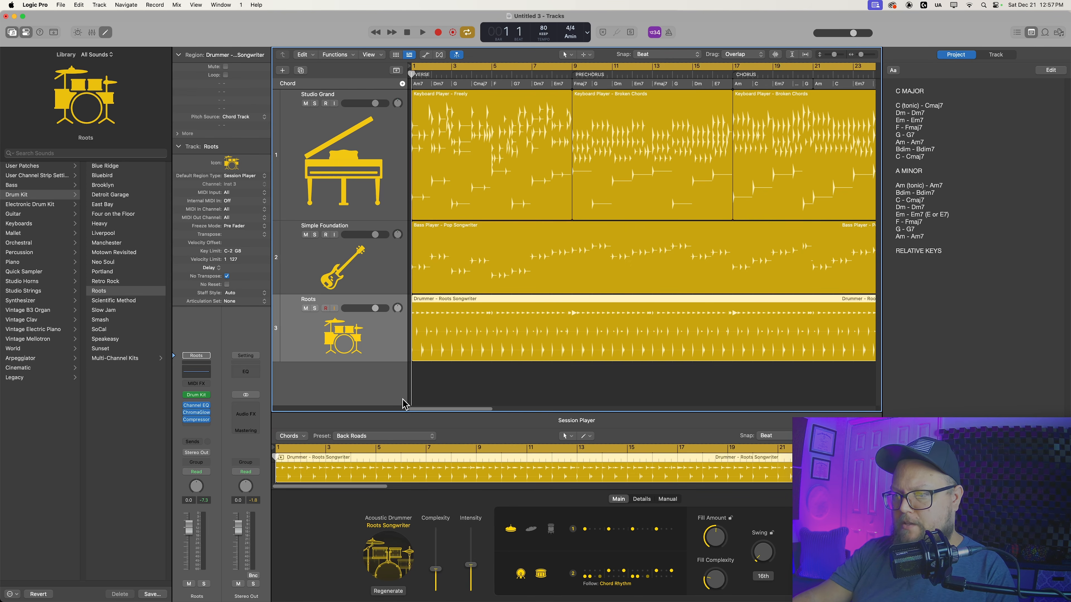
Load the County Line preset on the drummer region and set its Complexity to 31% and Intensity to 30% during playback
left_click(381, 437)
left_click(381, 445)
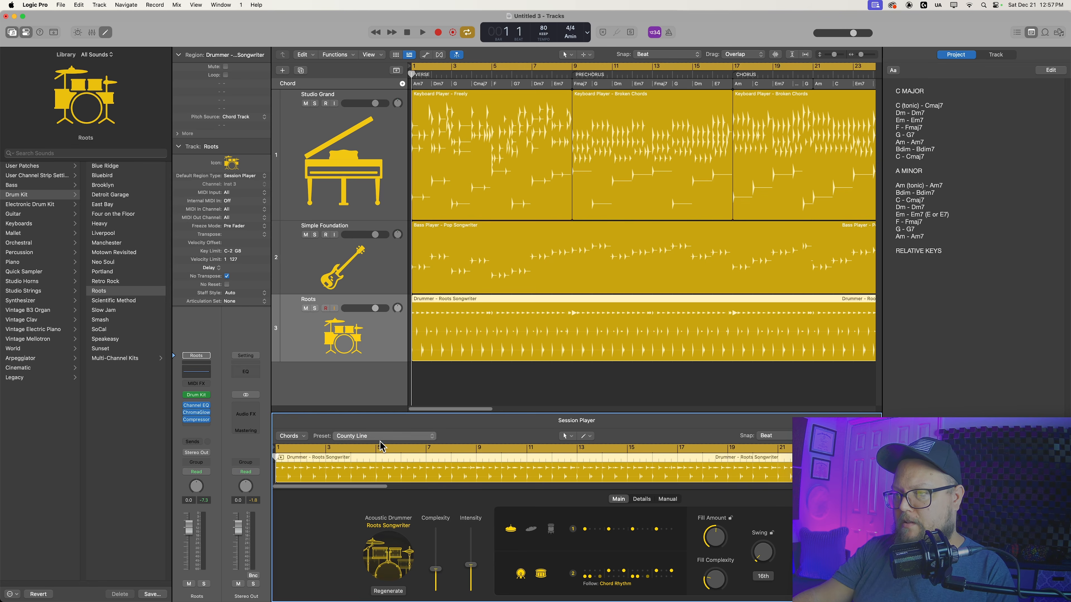
key("space")
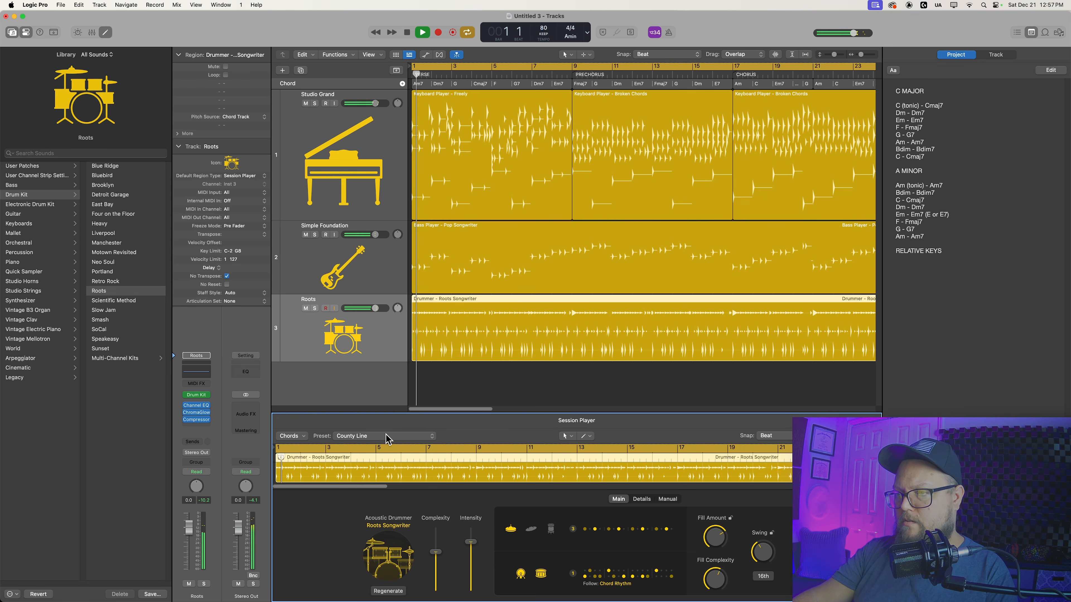
left_click_drag(471, 542, 436, 572)
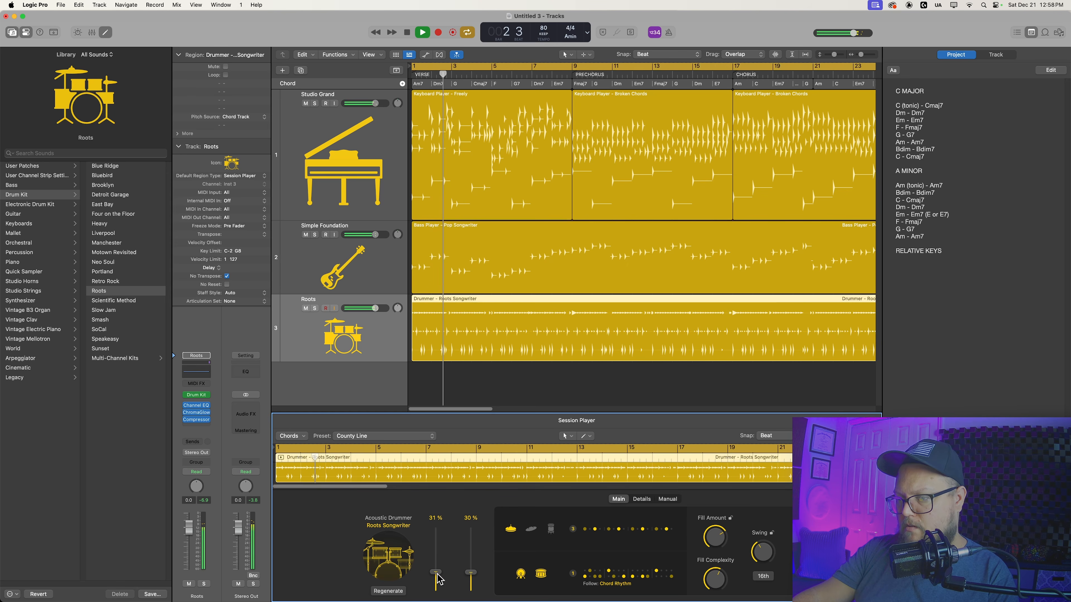
Set the drummer region's Hi-Hat to Closed and adjust the amount of Ghost Notes
left_click(641, 500)
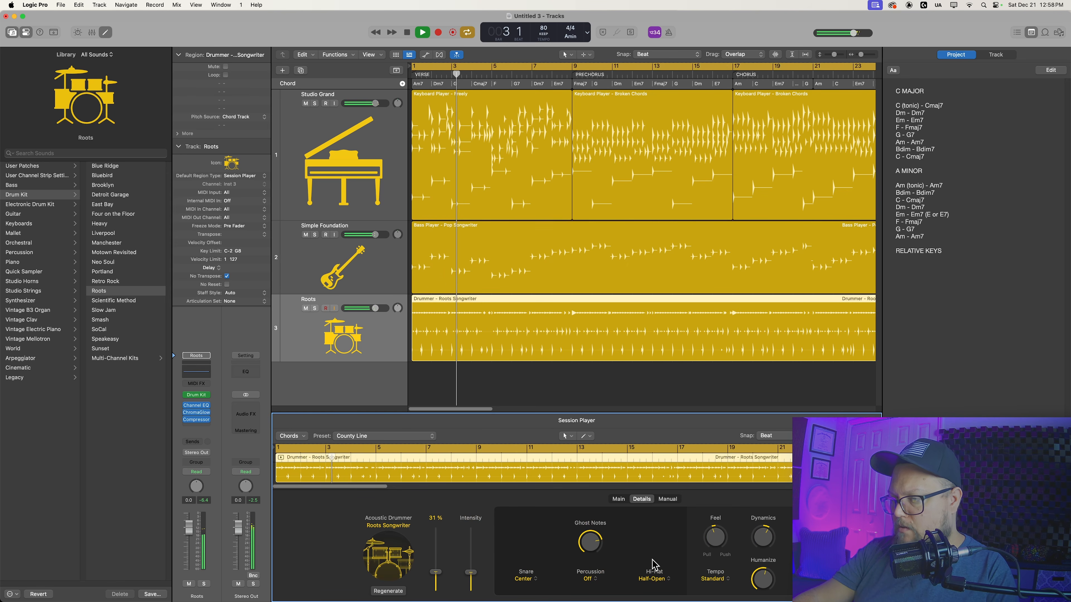
left_click(653, 579)
left_click(657, 530)
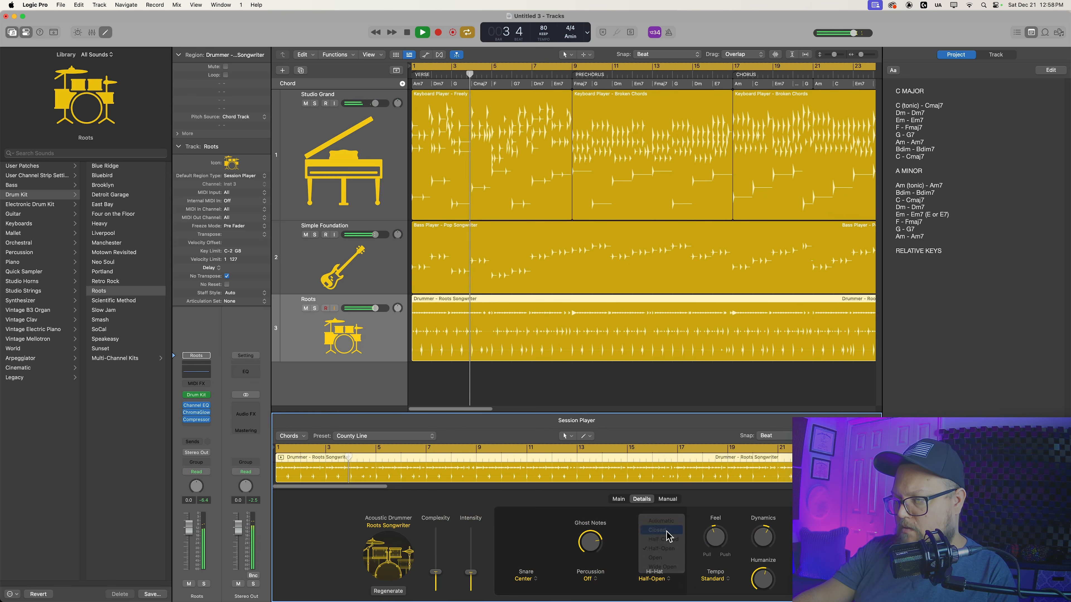
left_click_drag(595, 547, 597, 559)
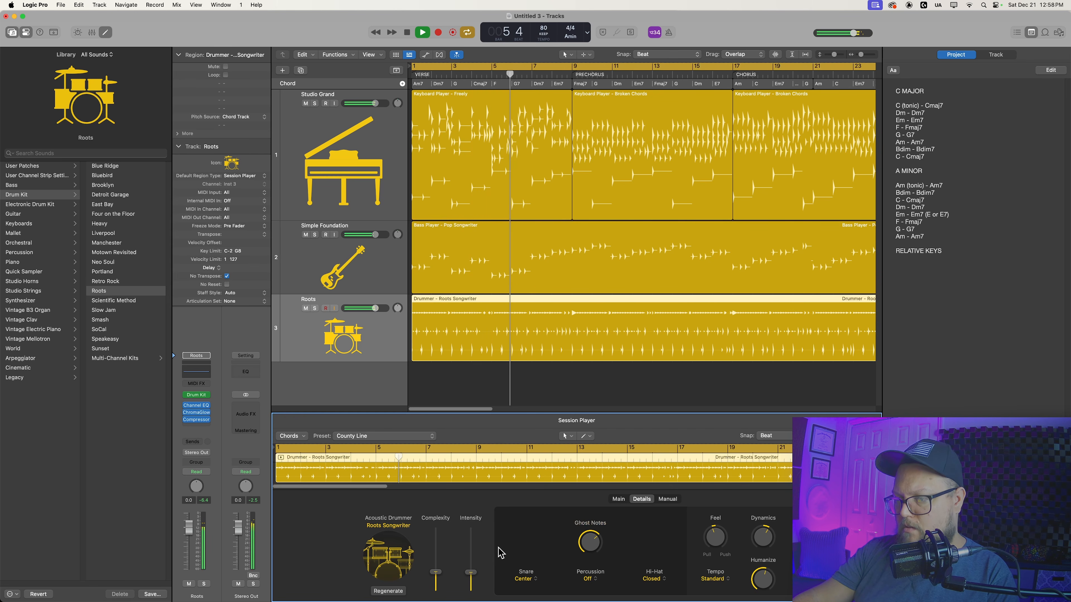
Set the drummer region's Intensity to 34% and lower the Roots track volume to -3.5 dB
mouse_move(479, 574)
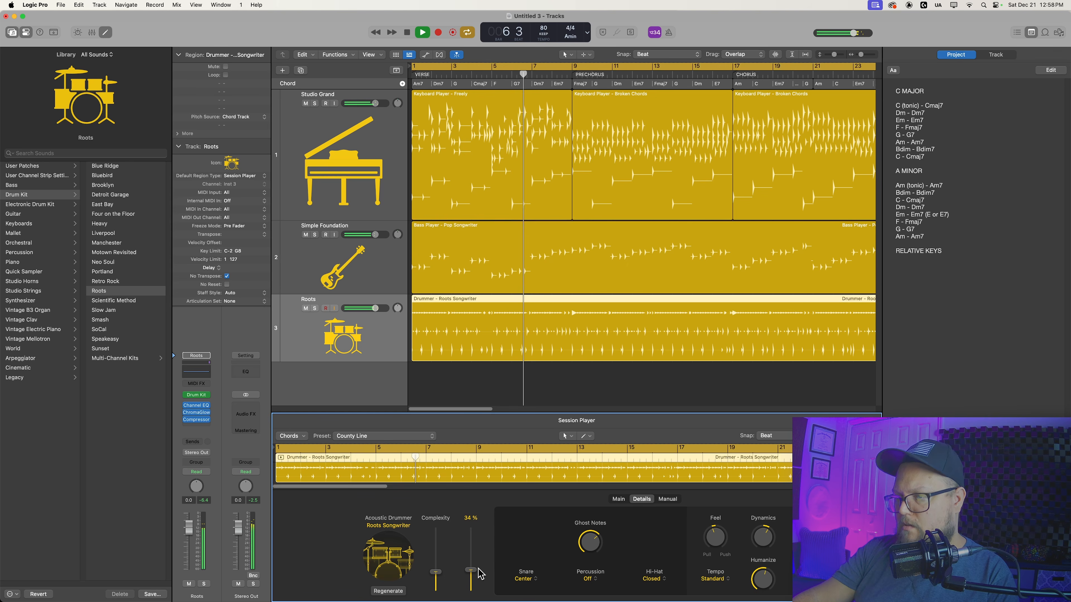
left_click_drag(374, 308, 369, 308)
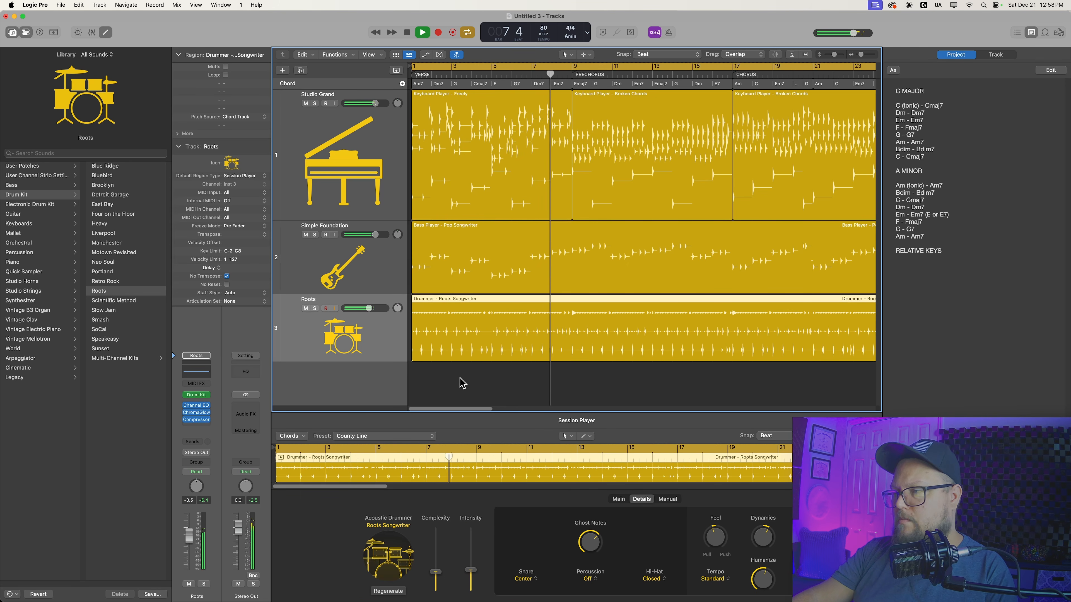
Increase the height of the Chord track and select the drummer region on the Roots track during playback
left_click(467, 384)
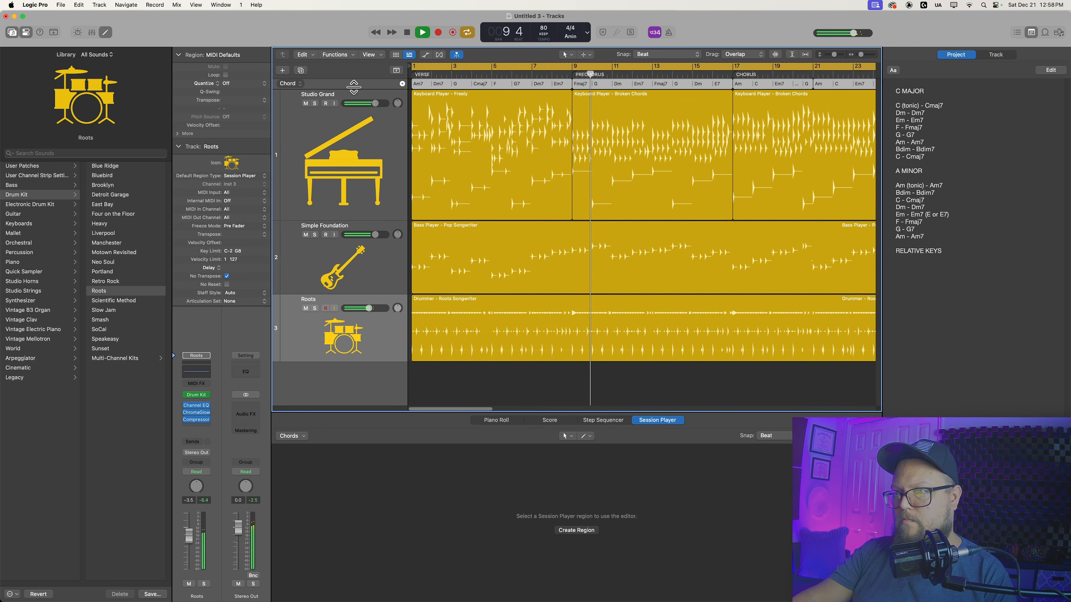
left_click_drag(353, 93, 353, 126)
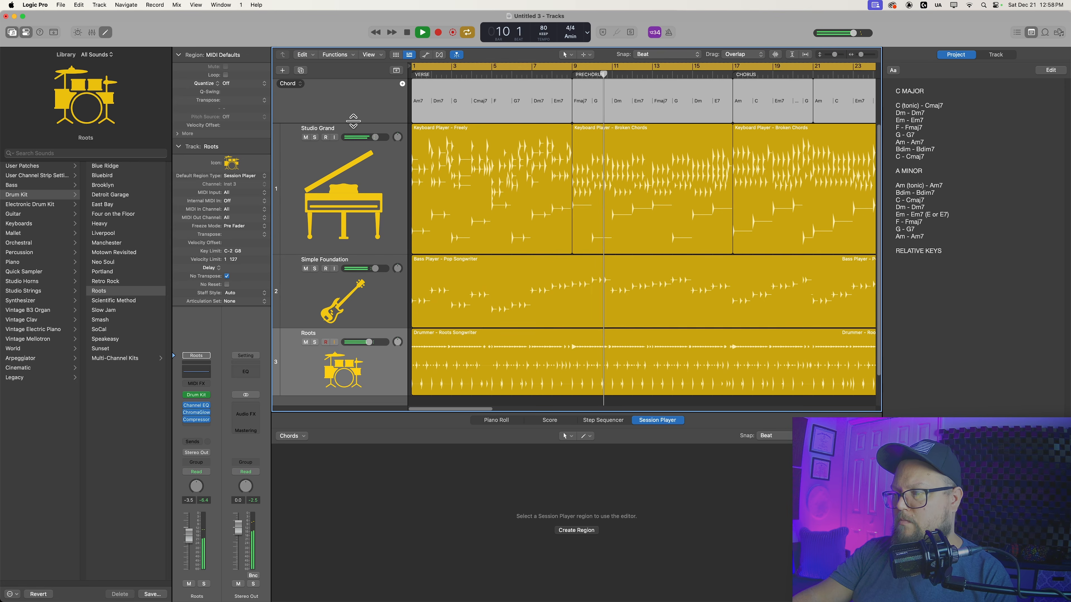
left_click(564, 368)
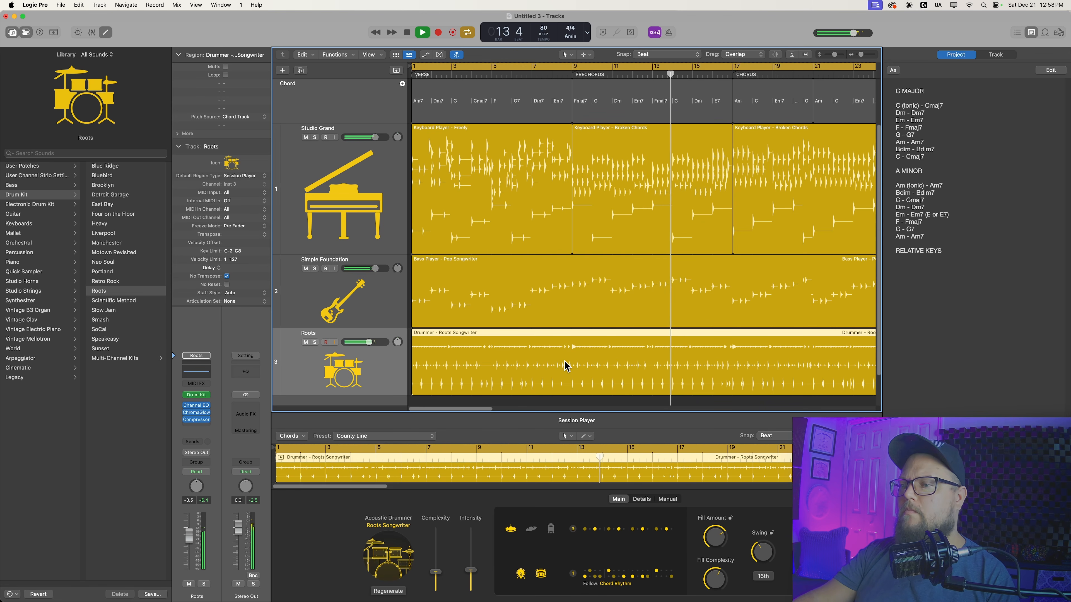
scroll(565, 366, "right", 2)
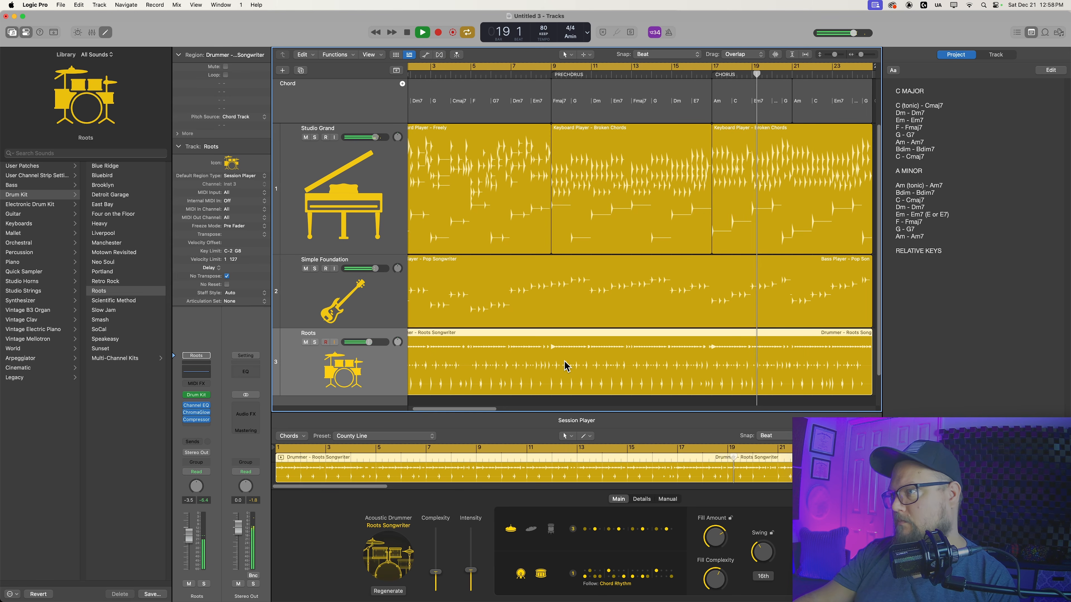
Set the cycle range to the chorus piano region at bars 17 to 25 and listen to it
key("c")
scroll(755, 185, "up", 5)
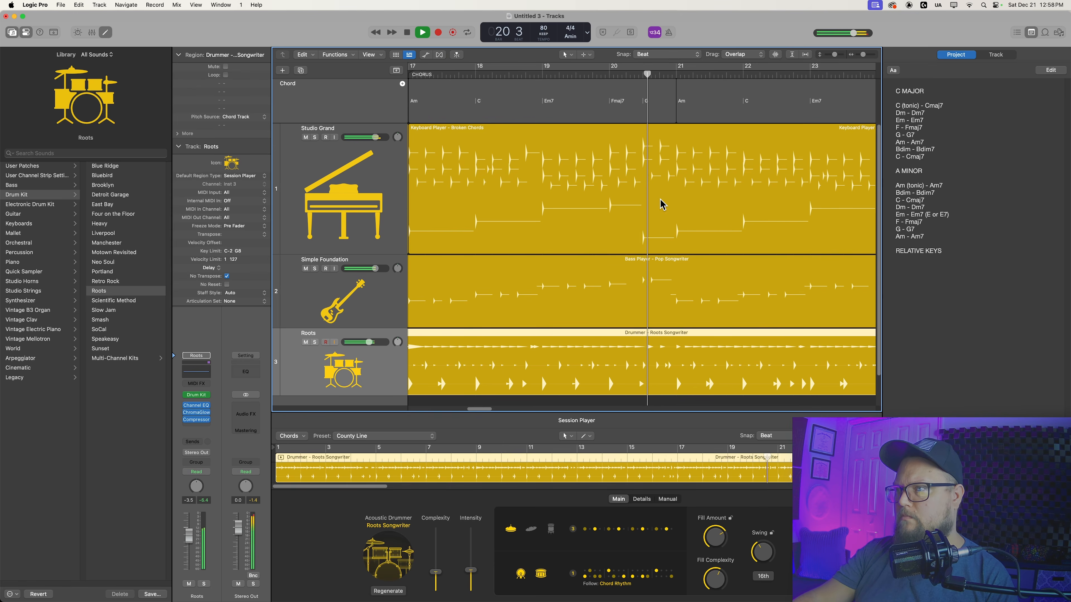
left_click(651, 180)
key("super+u")
scroll(648, 176, "down", 2)
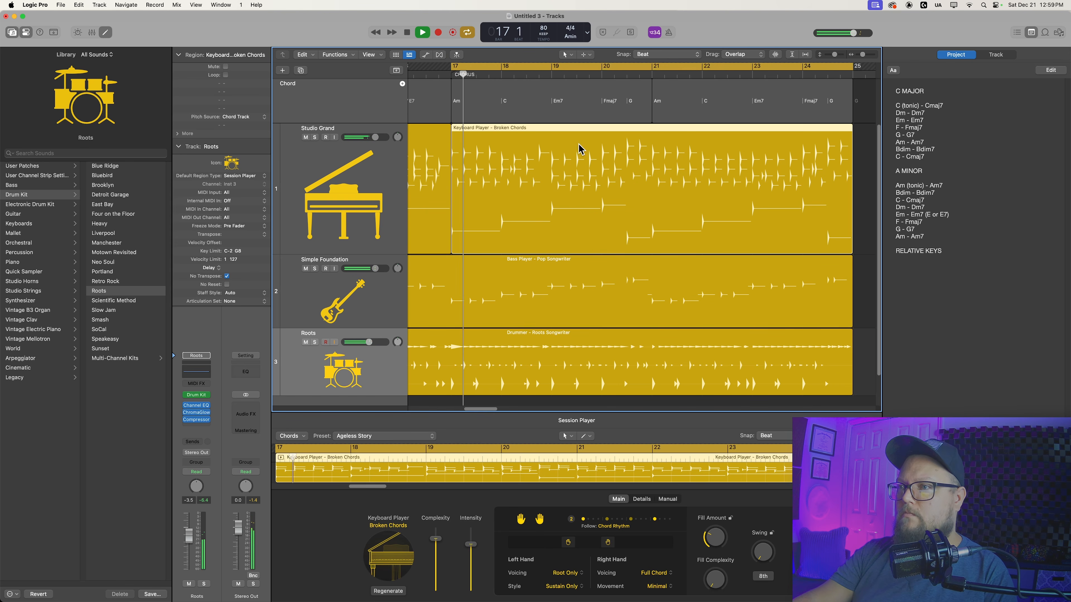
Stop playback, turn cycling off and insert a G chord on beat 4 of bar 17 in the chorus progression
key("space")
key("c")
left_click_drag(501, 73, 489, 72)
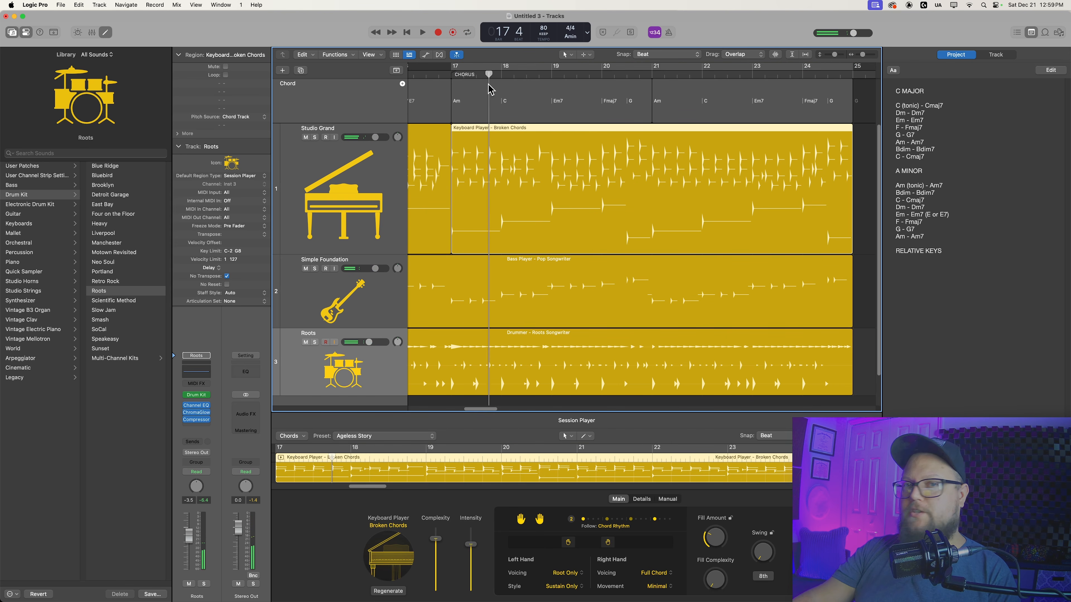
key("super+Right")
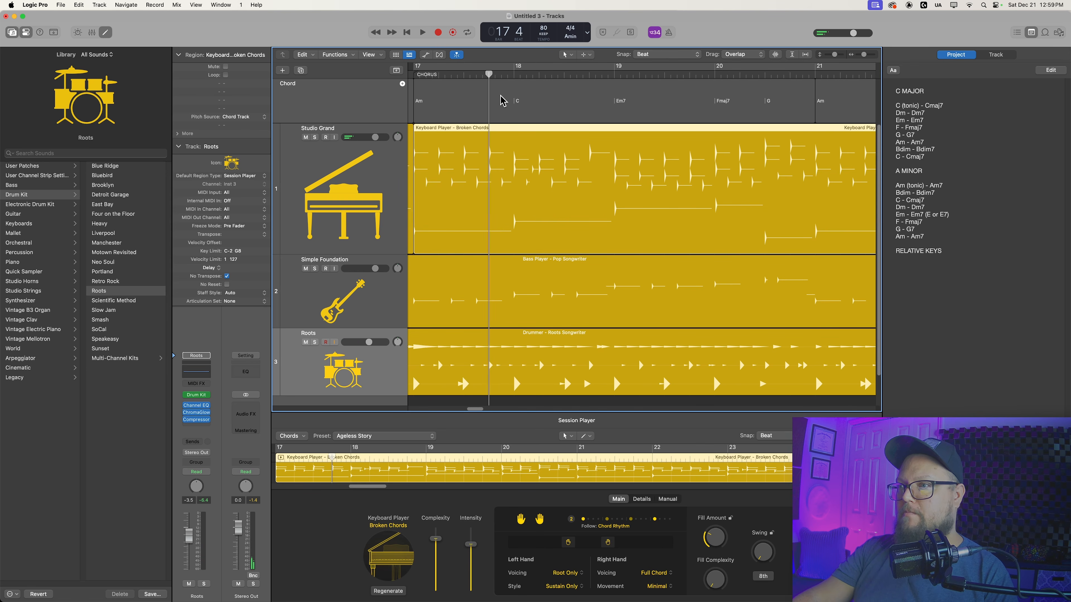
left_click(402, 84)
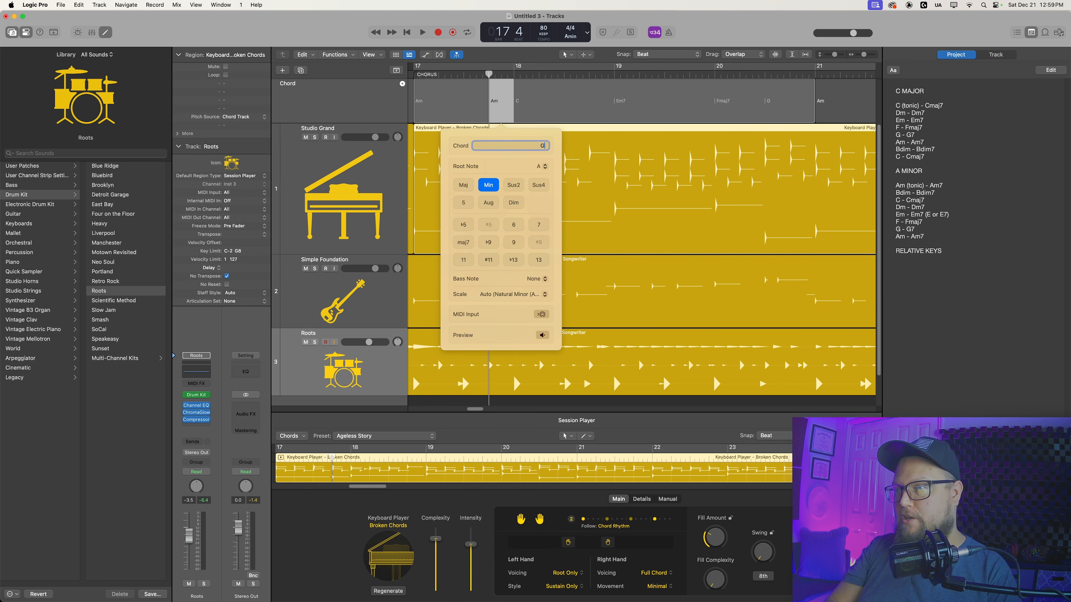
left_click(562, 403)
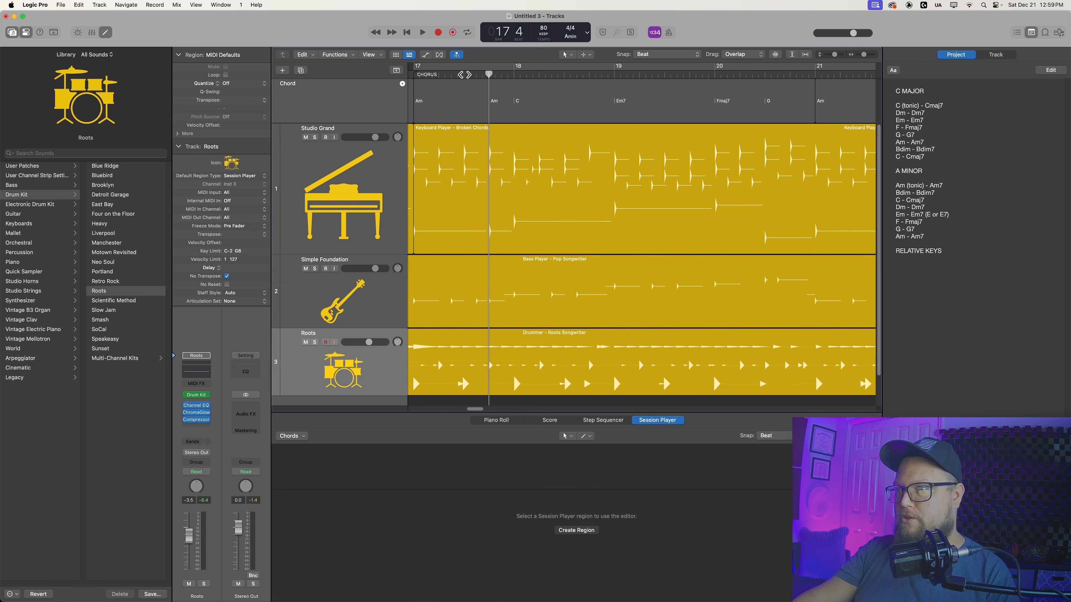
double_click(504, 112)
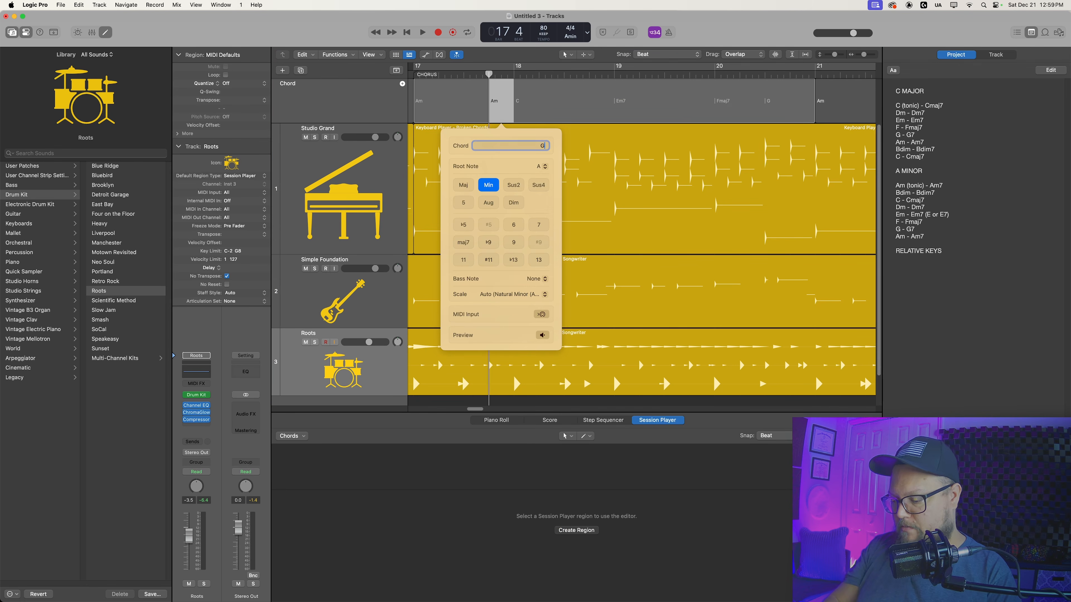
key("Return")
Listen to the first half of the chorus with the added G chord, and stop playback
left_click(465, 184)
key("space")
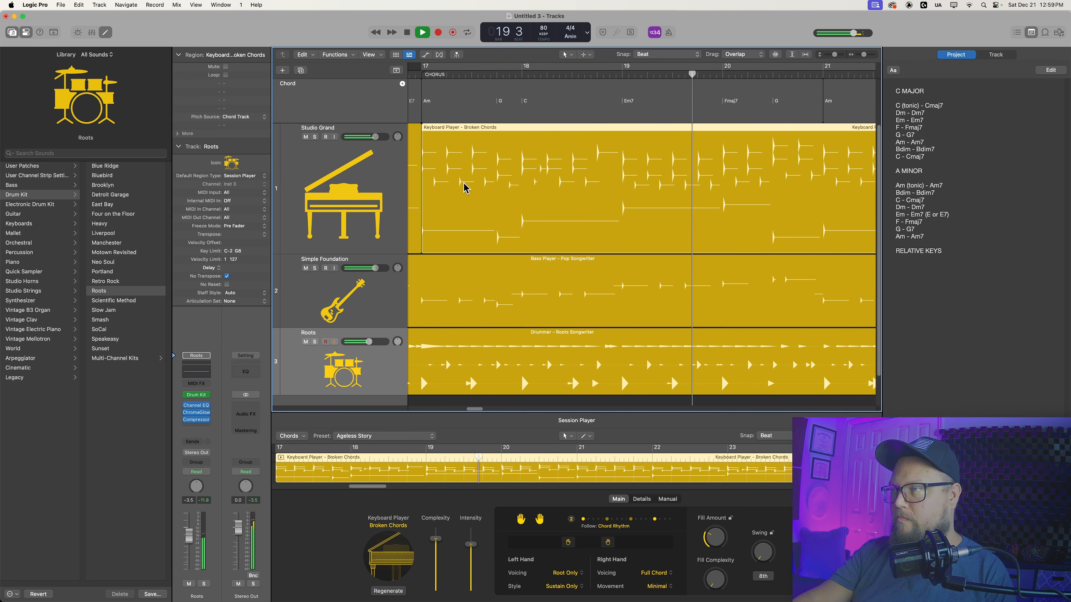
key("space")
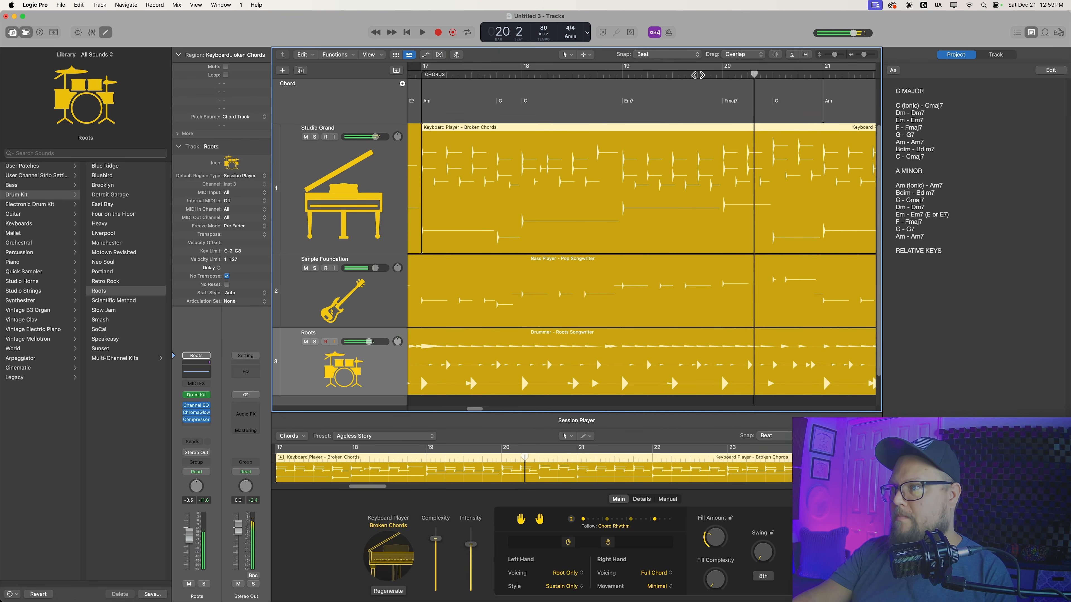
Replace the second chorus chord group at bar 21 with a copy of the chord group at bar 17
left_click(607, 104)
key("super+z")
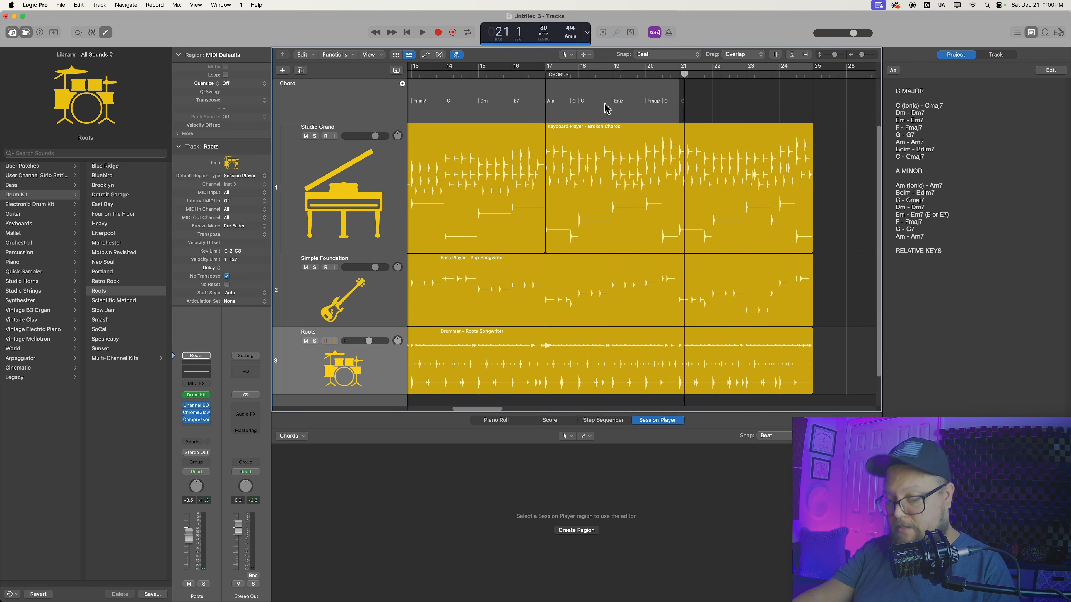
left_click_drag(607, 108, 742, 111)
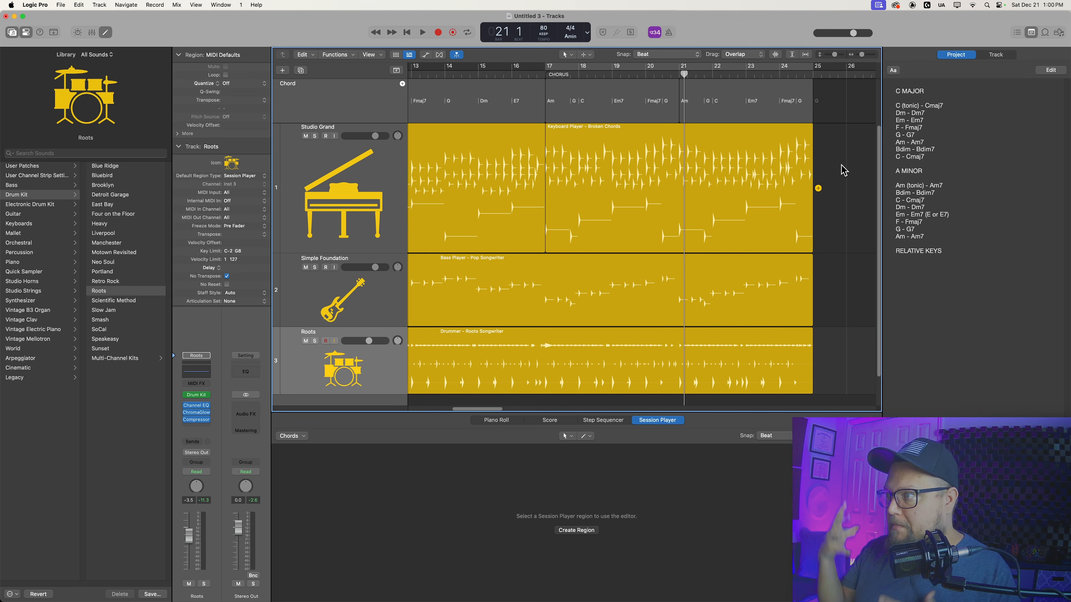
Return to the start of the project and review the complete verse, prechorus and chorus arrangement
left_click(761, 168)
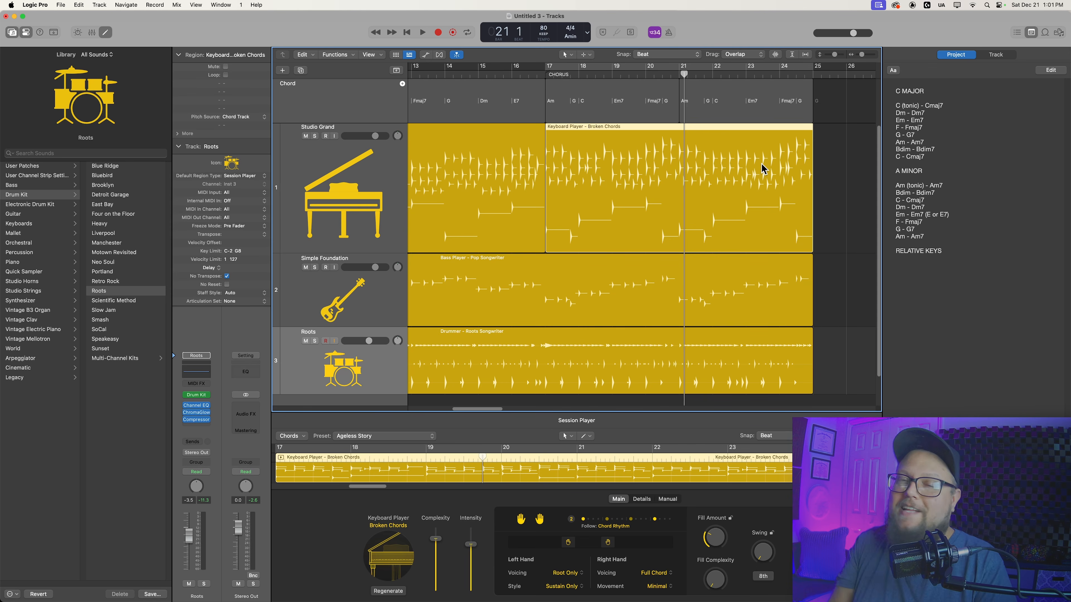
left_click(824, 190)
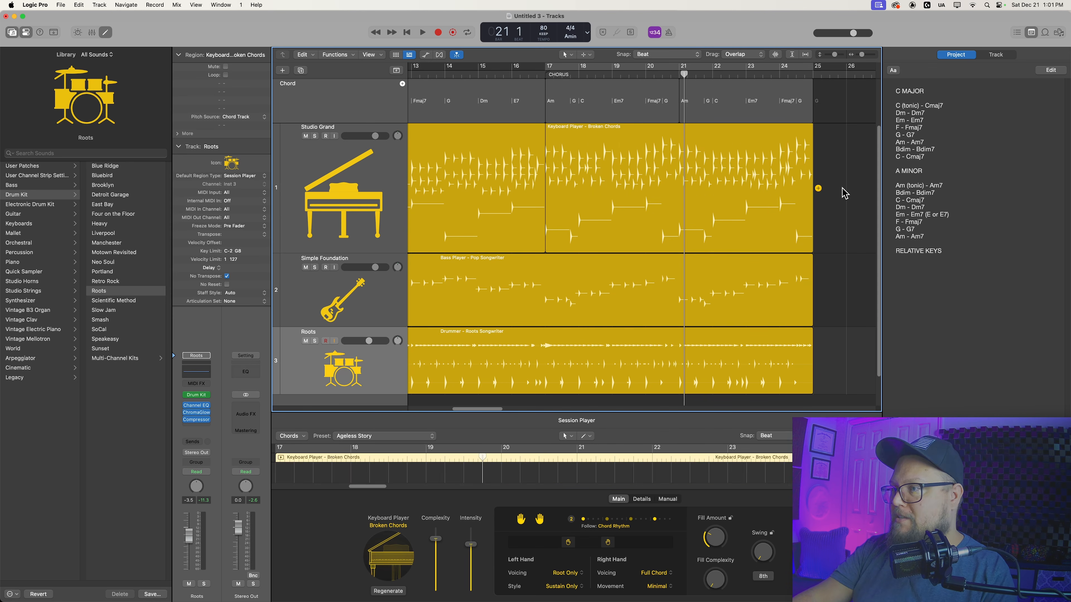
key("z")
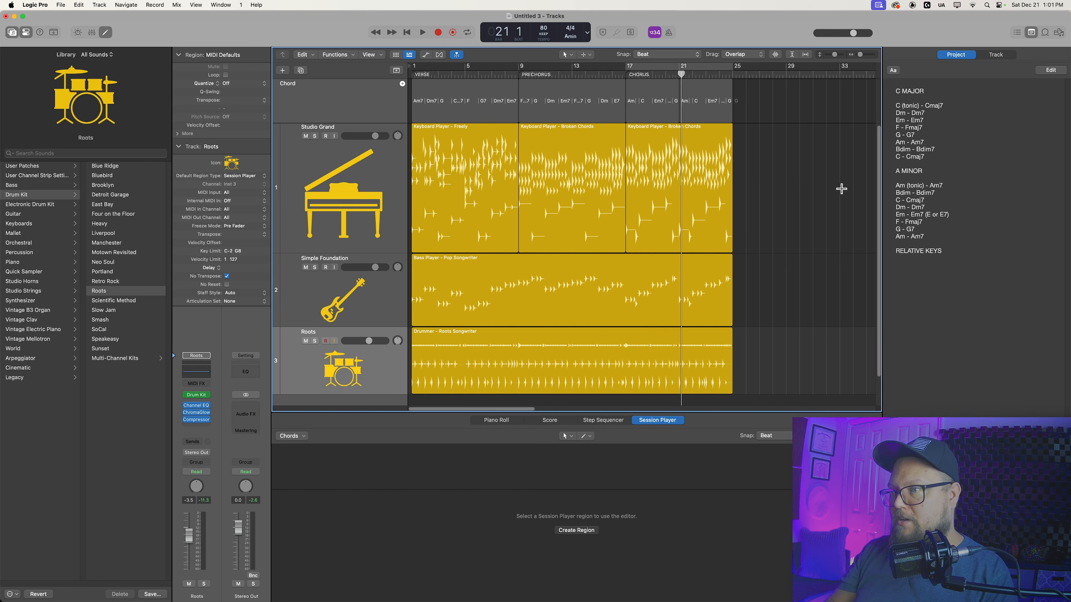
key("Return")
key("super+Right")
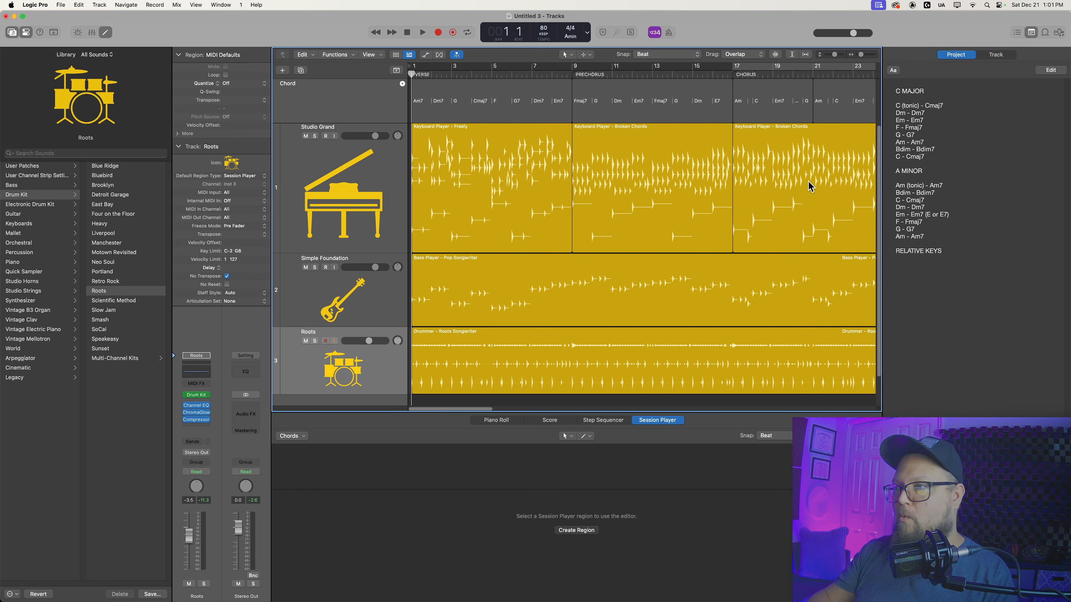
key("super+Left")
left_click(468, 181)
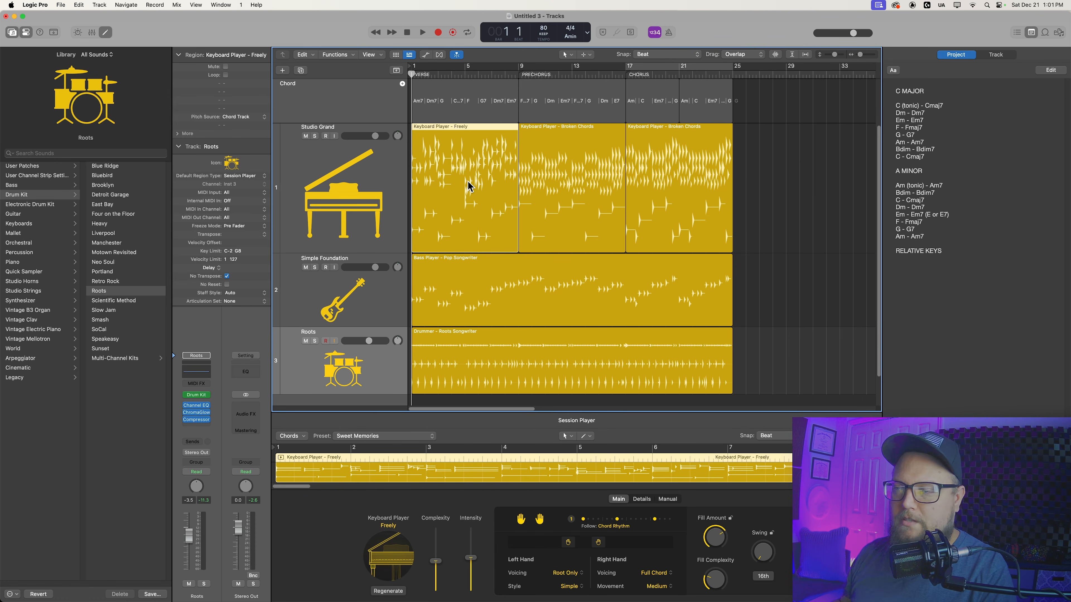
left_click(810, 194)
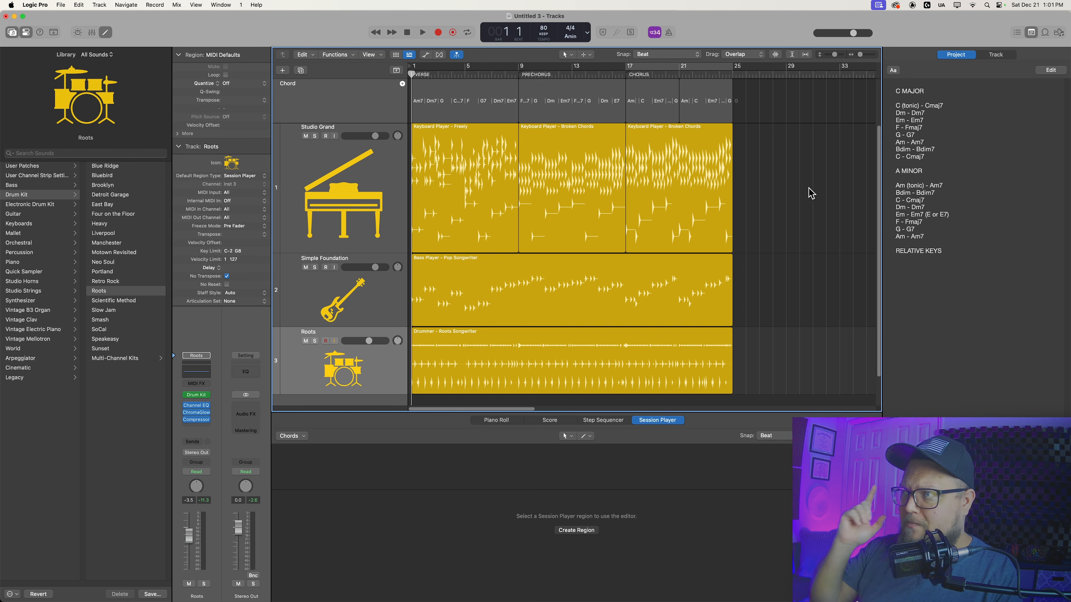
left_click(455, 177)
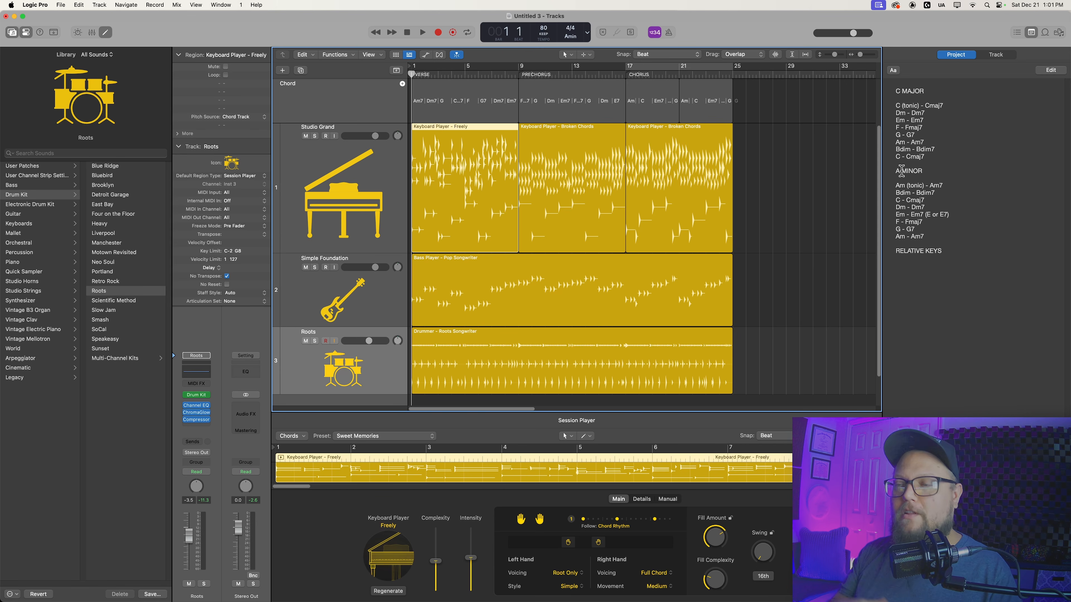
left_click(788, 155)
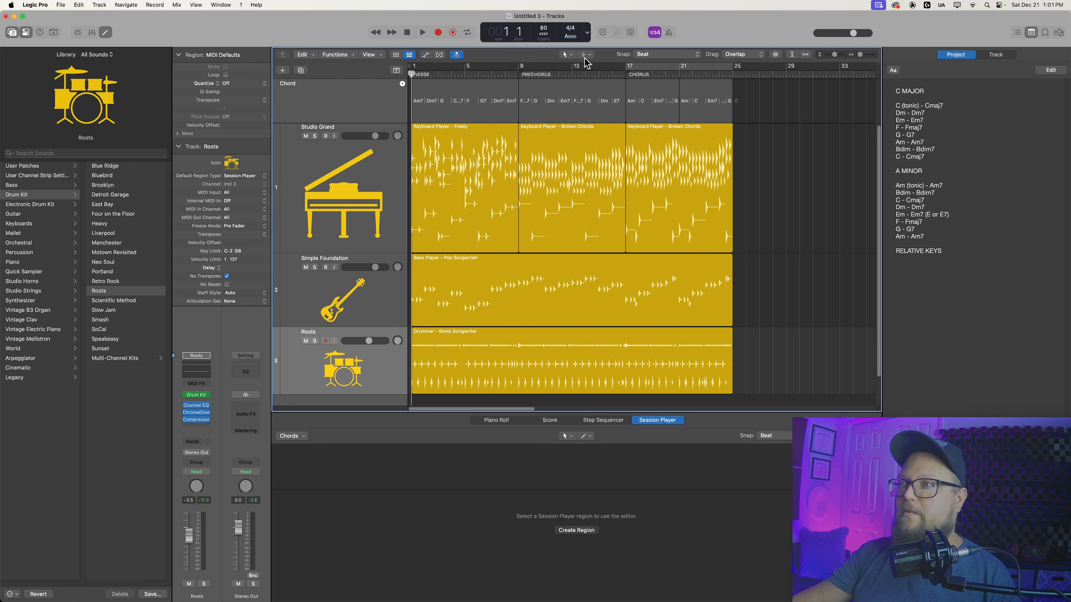
Change the project key to C# Minor and transpose the chords and Session Player regions to follow it
left_click(571, 36)
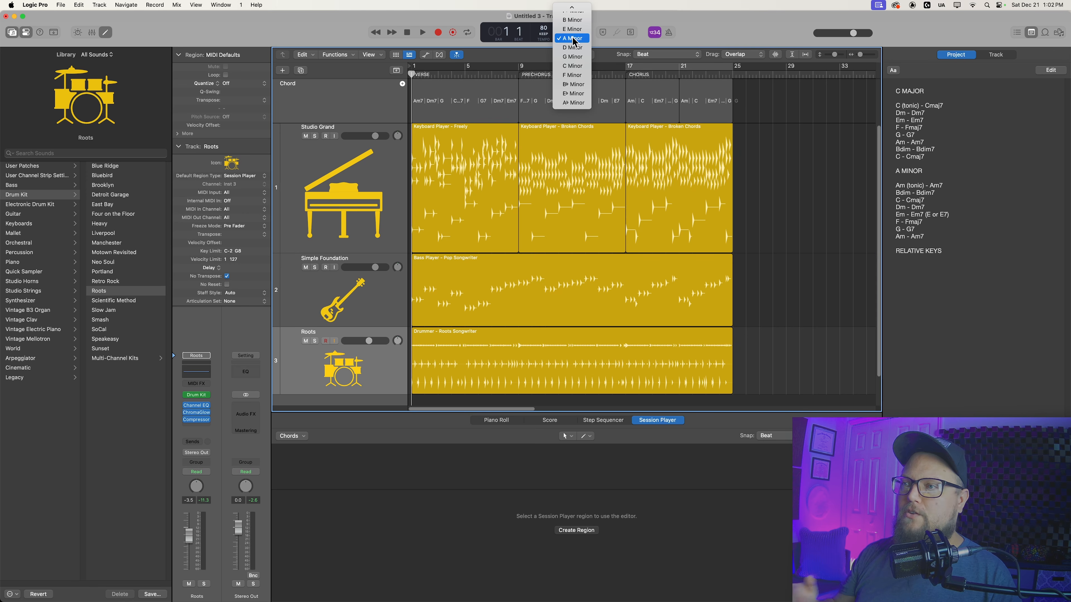
scroll(581, 42, "up", 5)
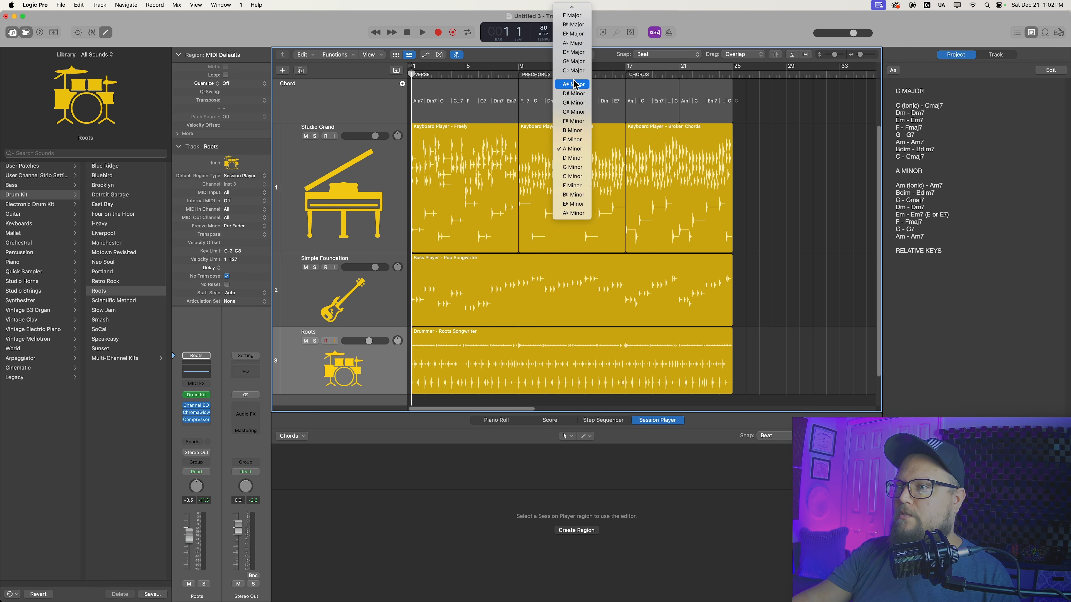
left_click(577, 112)
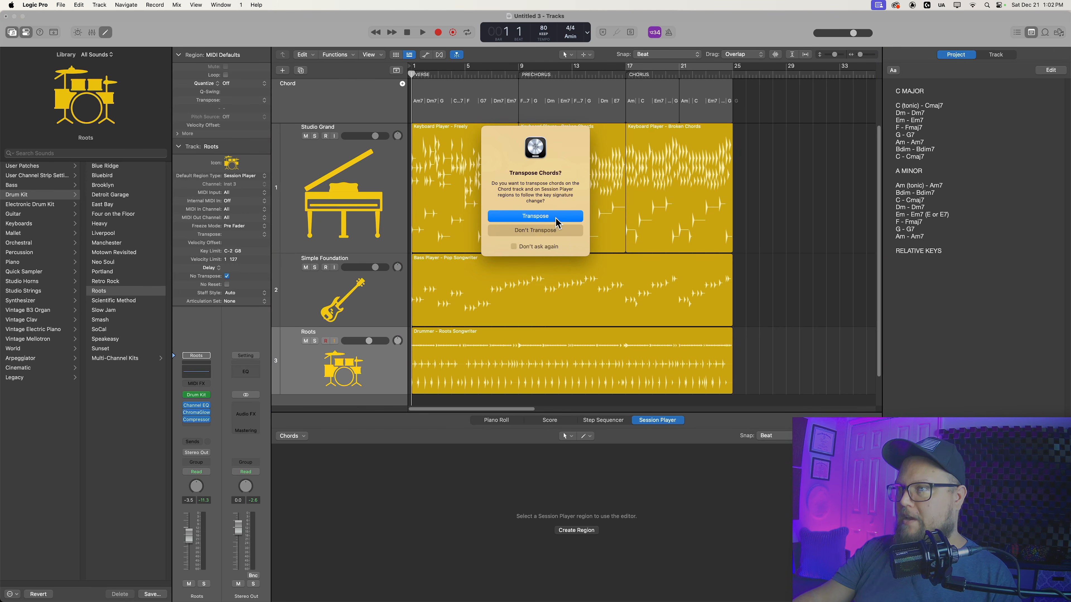
left_click(557, 217)
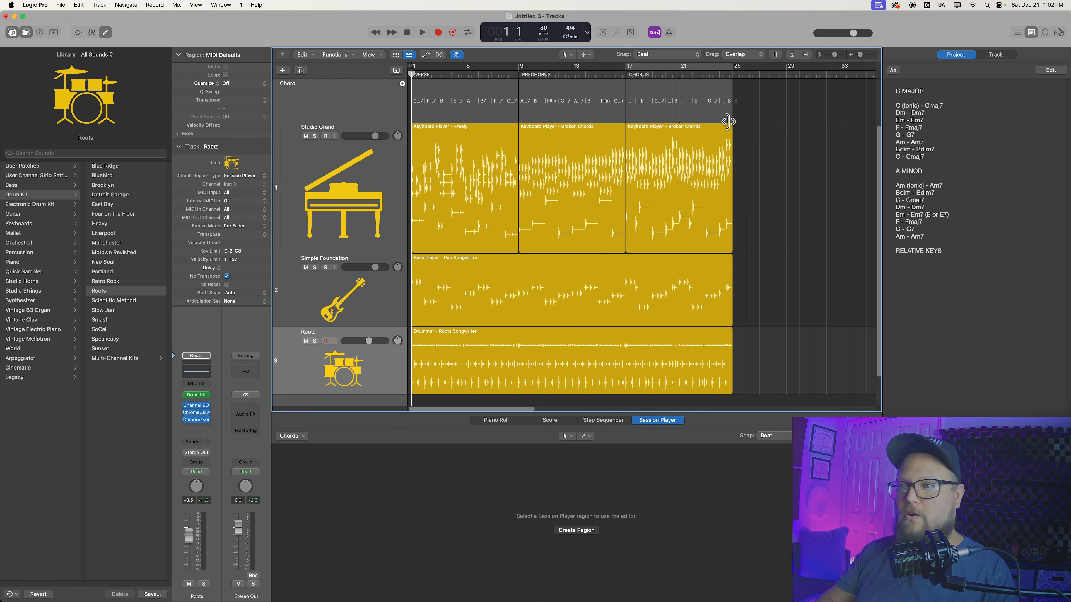
Hide the Library and the Session Player editor, and play the transposed arrangement from bar 1
left_click(13, 33)
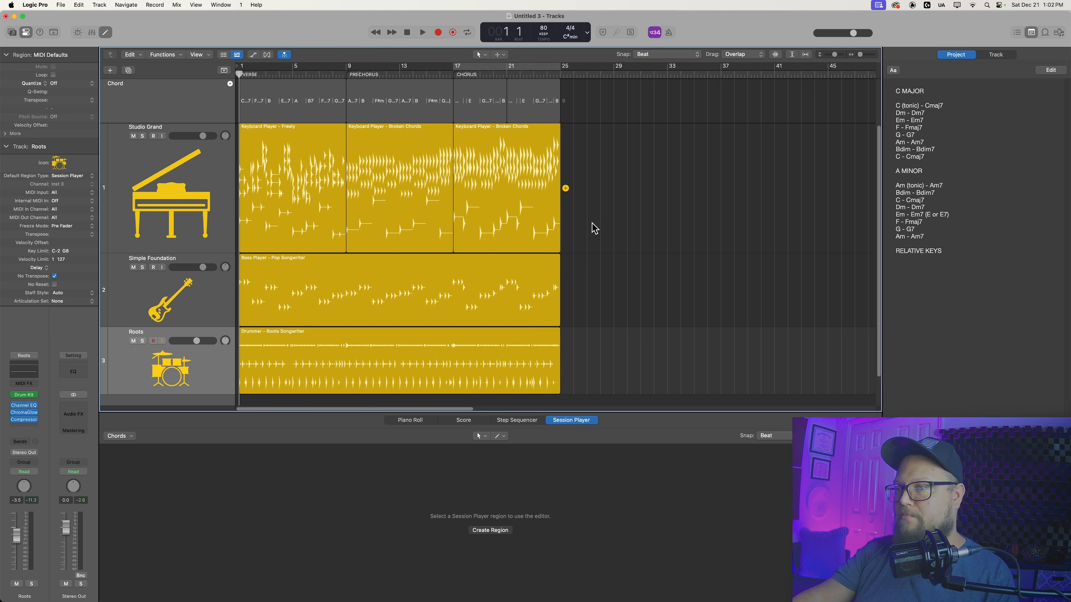
key("e")
key("z")
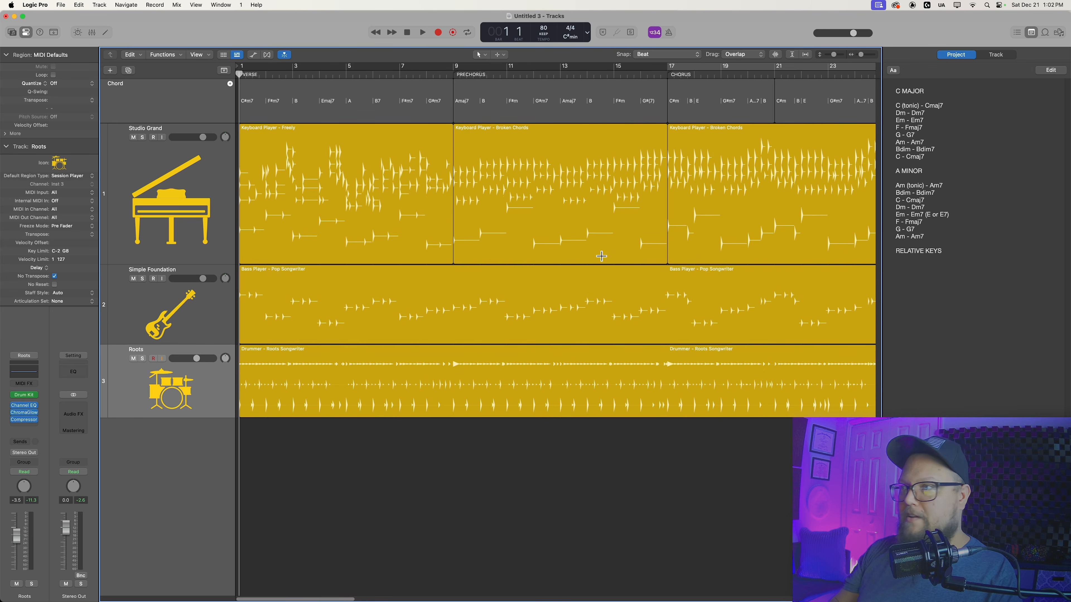
key("space")
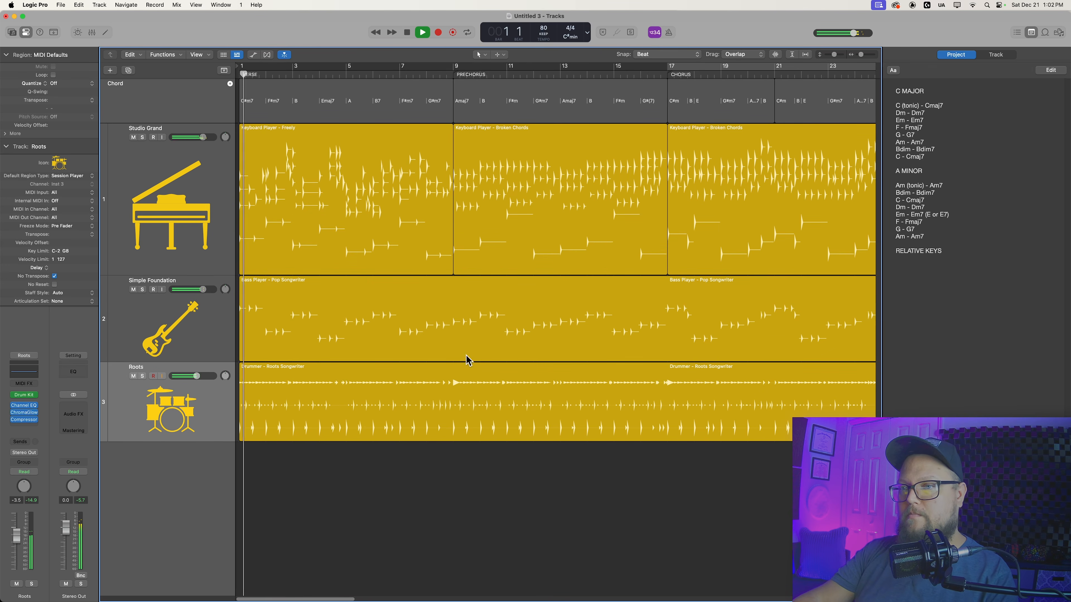
key("super+Left")
key("super+Right")
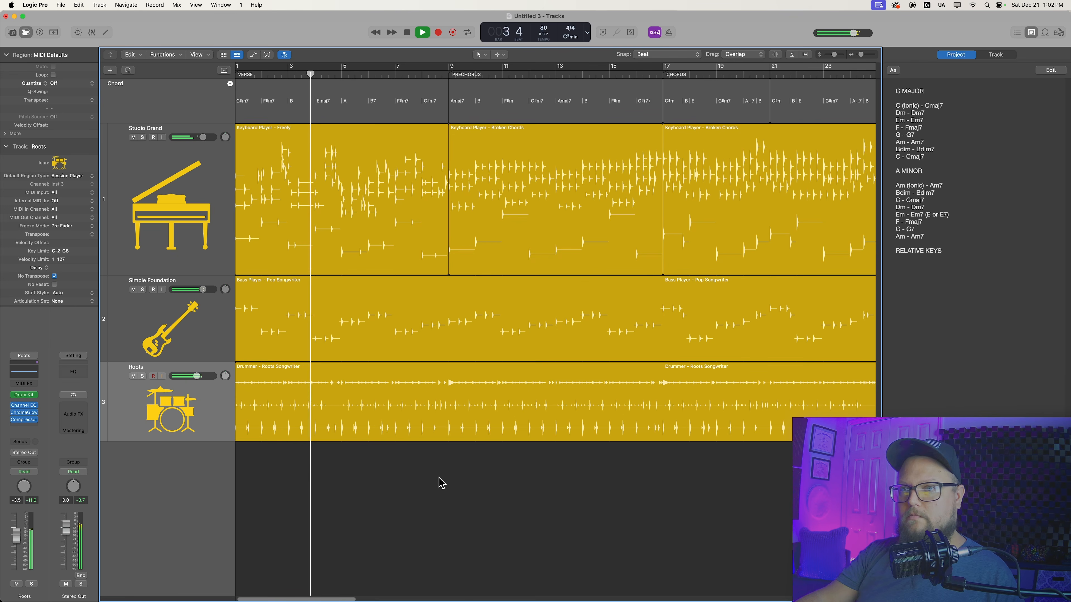
Add one new Keyboard Player Session Player track below the Roots track
key("alt+super+n")
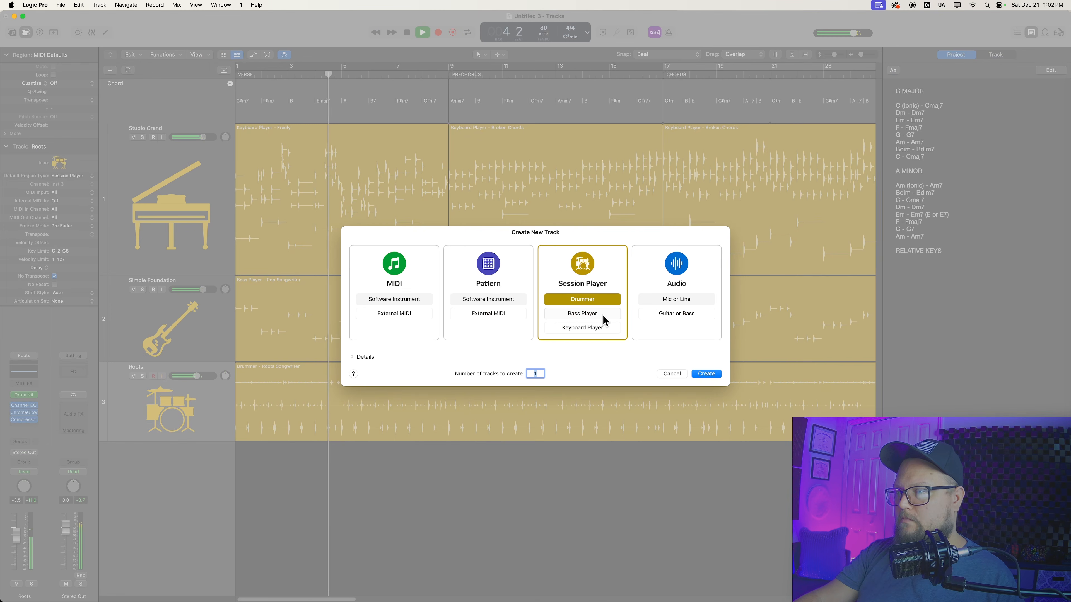
left_click(603, 328)
key("Return")
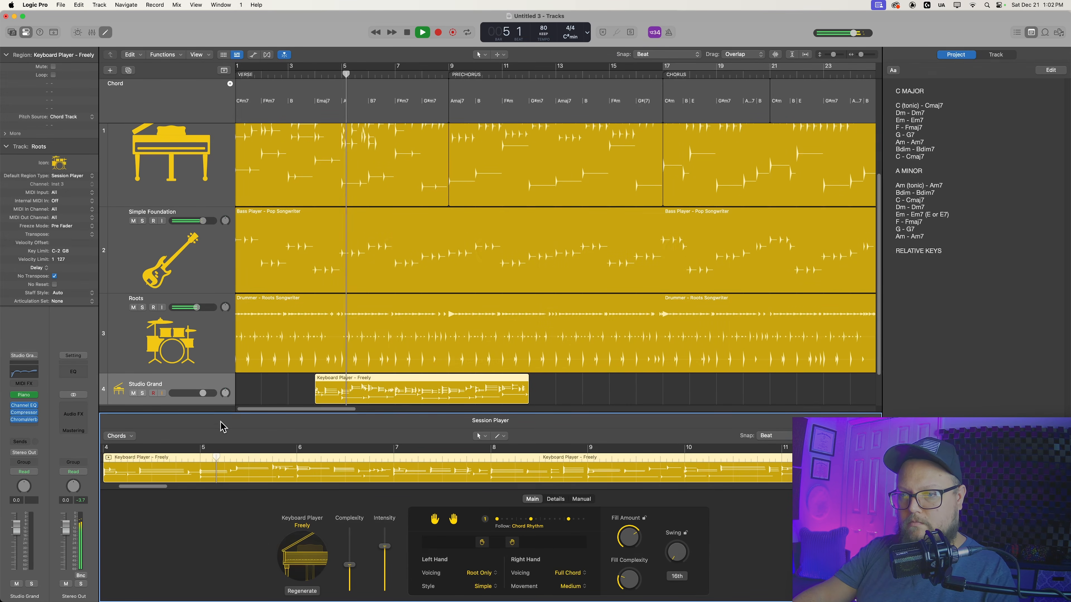
Mute the new Studio Grand track and move its region to the prechorus start at bar 9
key("ctrl+m")
key("e")
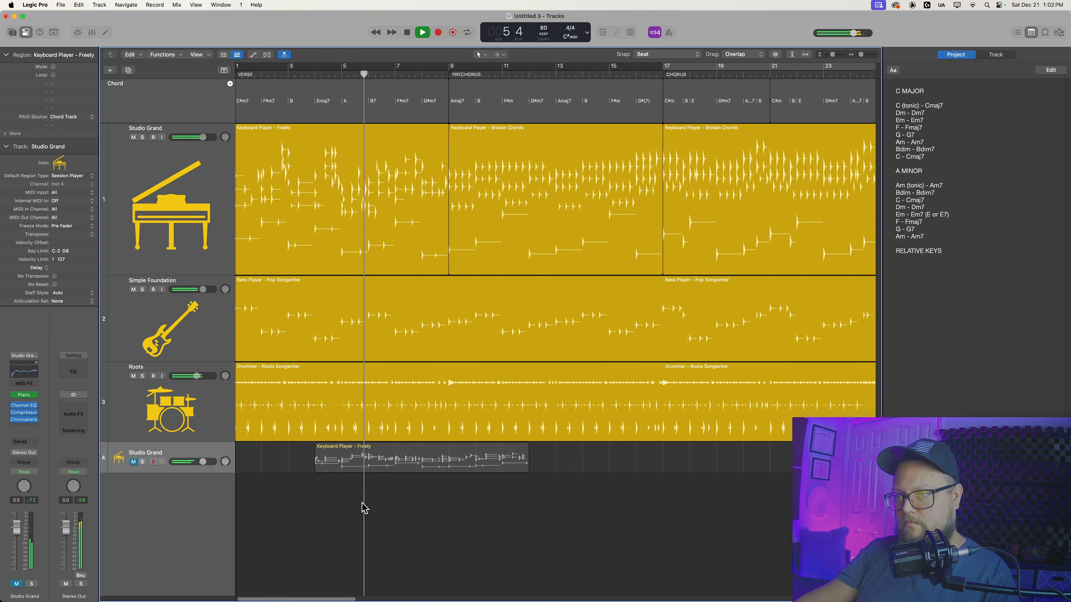
left_click_drag(372, 466, 506, 472)
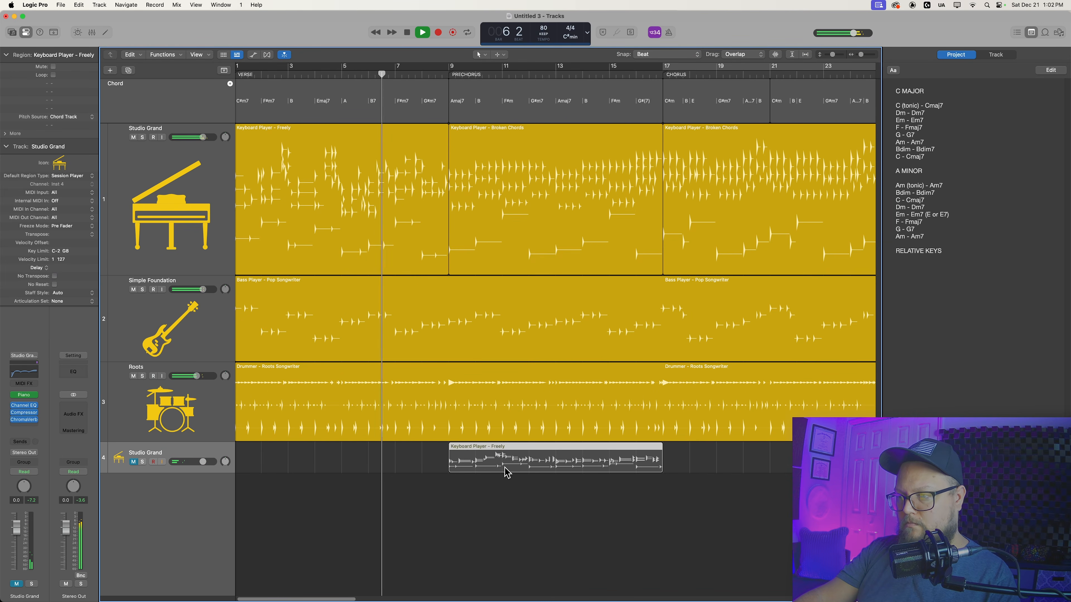
Change the prechorus Keyboard Player region's style to Simple Pad with its matching patch, and unmute the track
key("e")
left_click(307, 525)
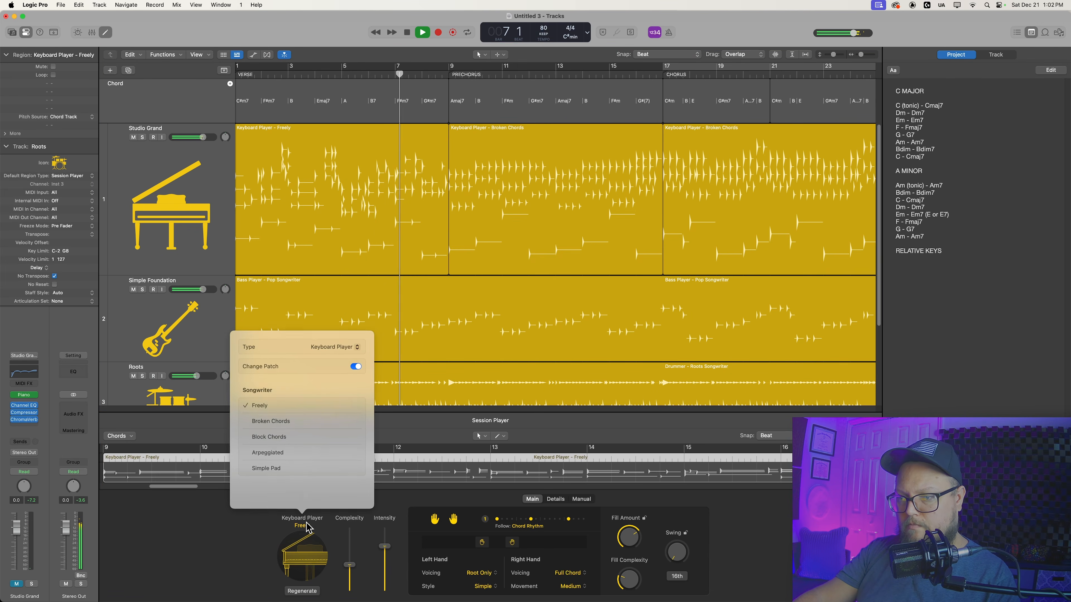
left_click(303, 469)
left_click(687, 399)
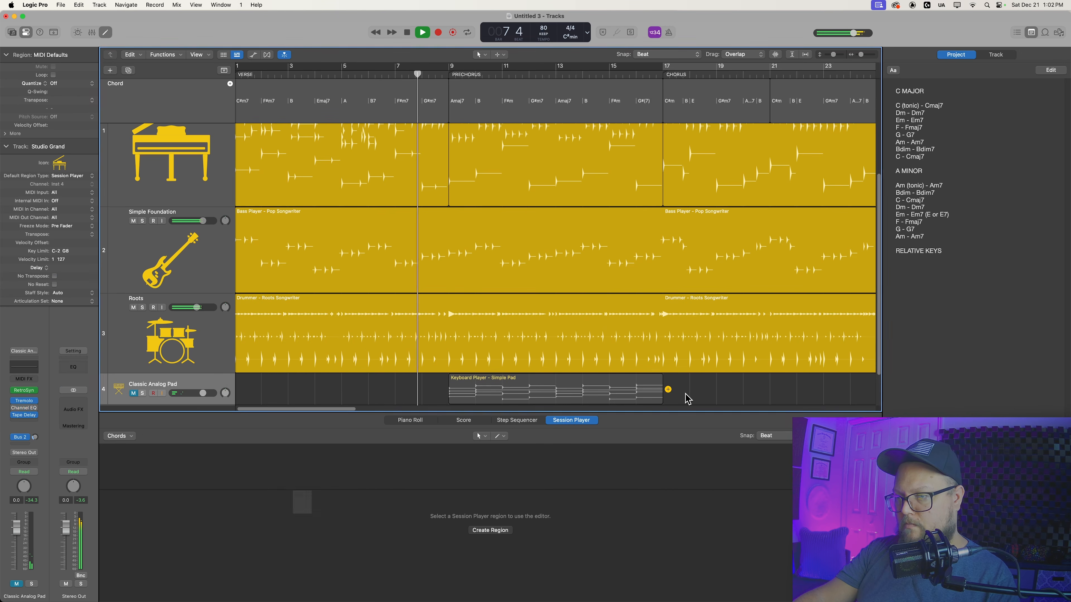
left_click(133, 393)
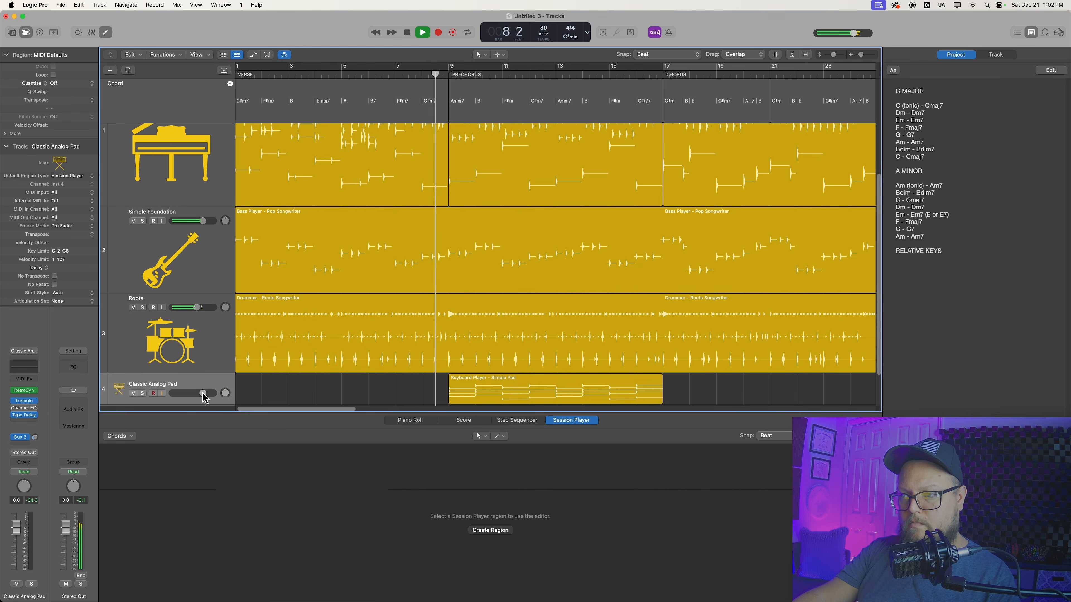
Lower the Classic Analog Pad track's volume to -14.6 dB while the prechorus plays
left_click_drag(204, 398, 186, 393)
left_click(451, 394)
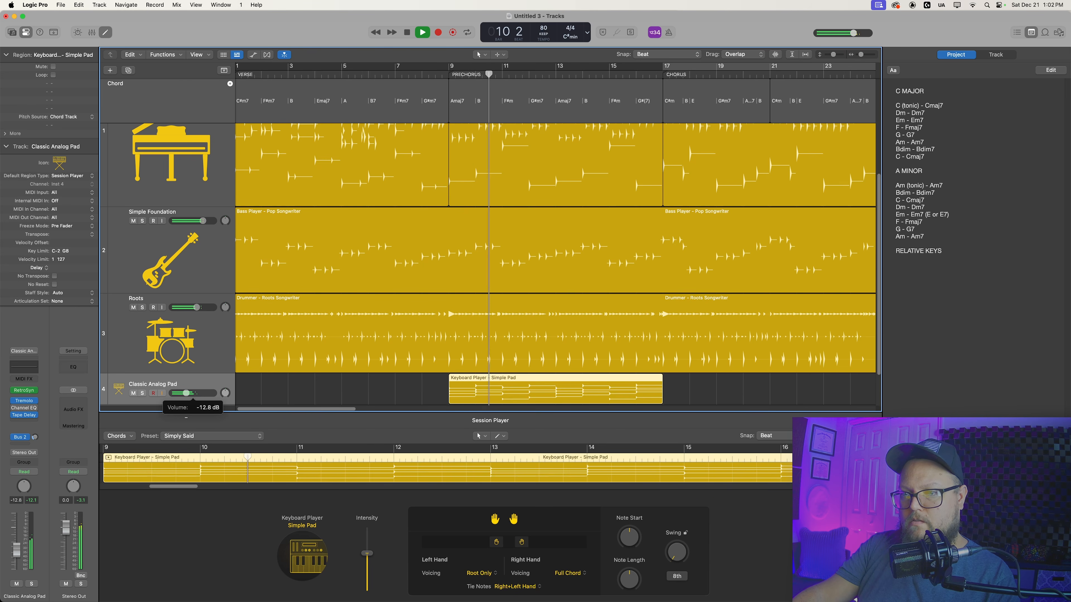
left_click_drag(186, 393, 185, 393)
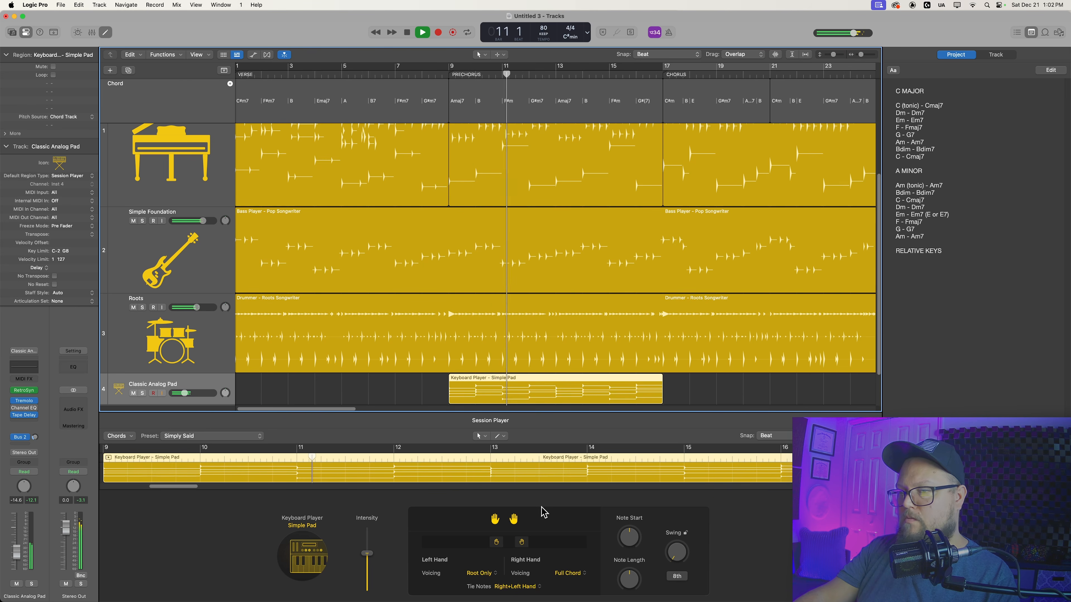
Repeat the Simple Pad region into the chorus at bar 17 and enlarge the Classic Analog Pad track to individual zoom 11
key("e")
key("super+r")
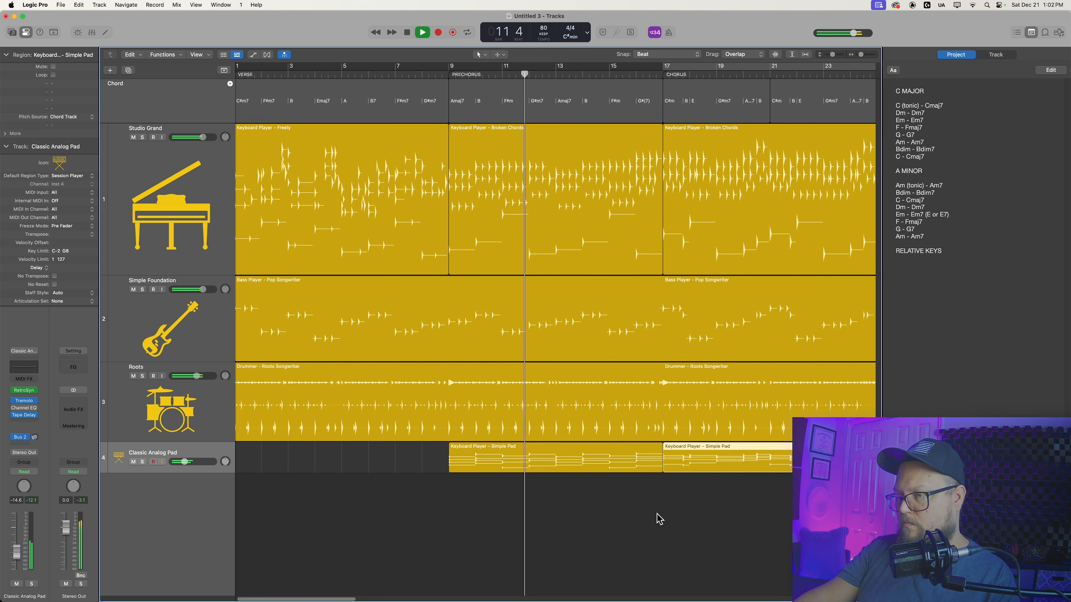
left_click(660, 519)
key("super+Left")
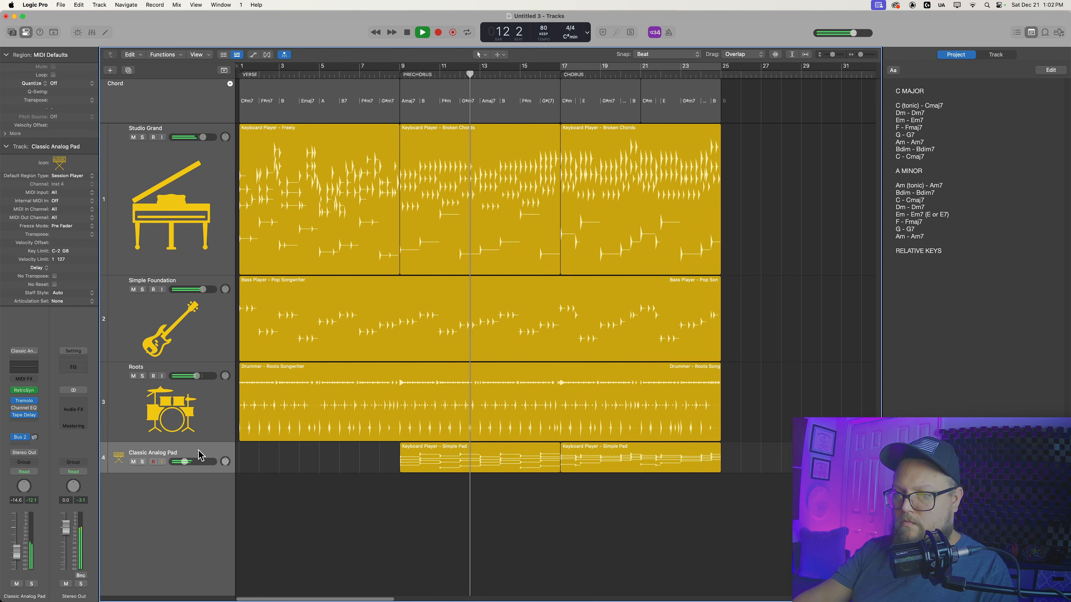
left_click_drag(199, 473, 200, 518)
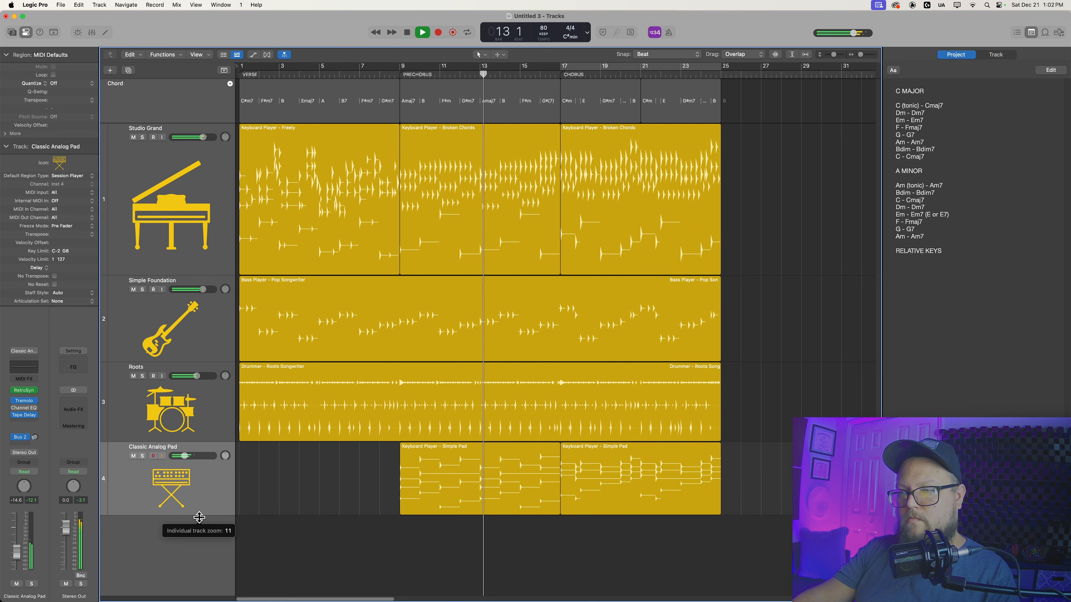
Shift both the left-hand and right-hand playing positions slightly lower for the prechorus Simple Pad region
left_click(506, 497)
key("e")
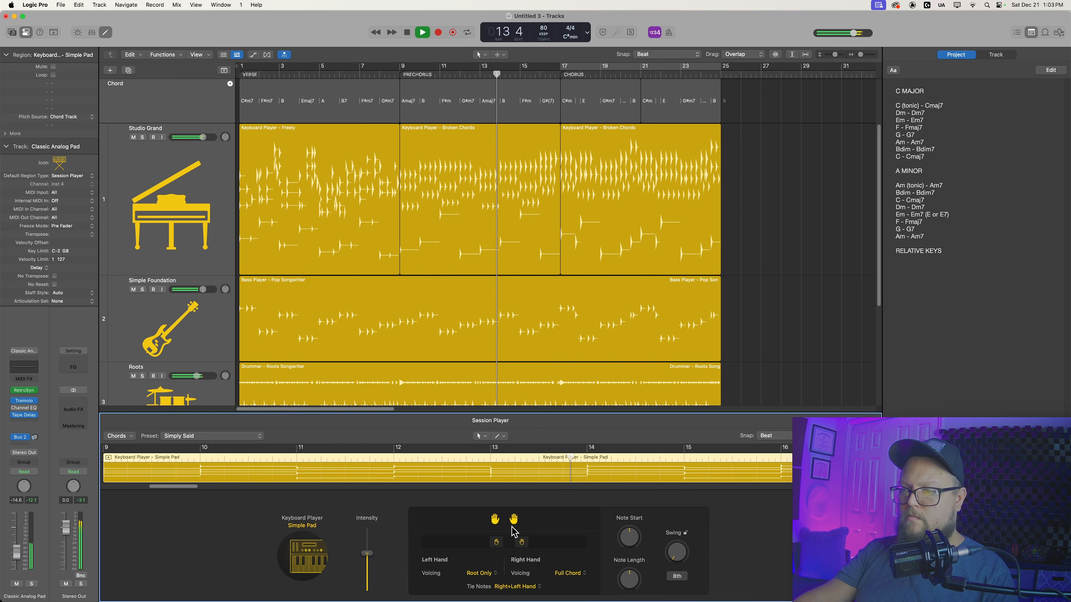
left_click(507, 548)
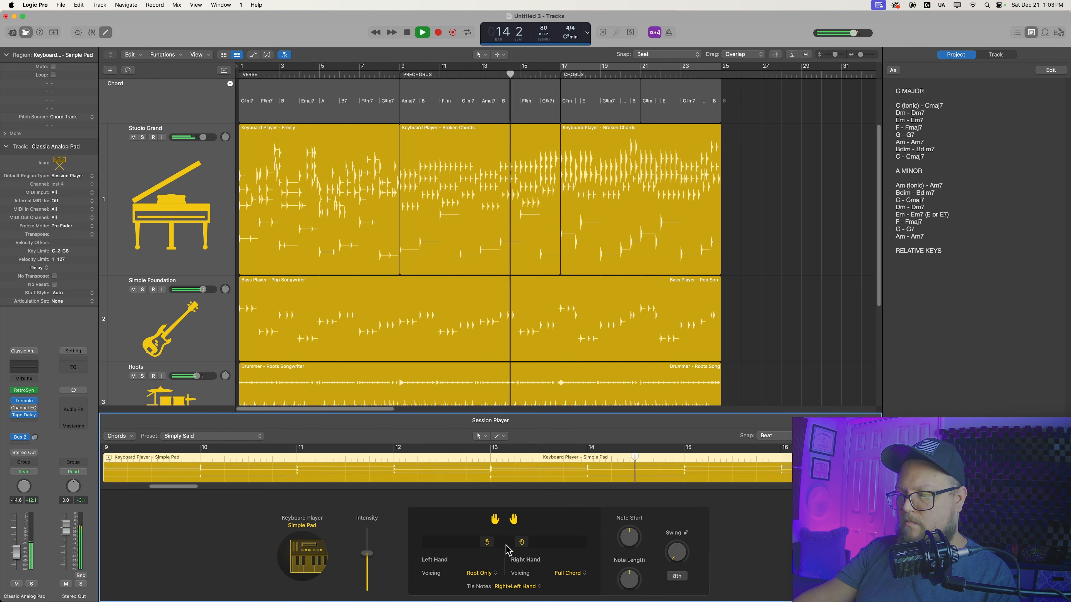
left_click_drag(522, 544, 515, 544)
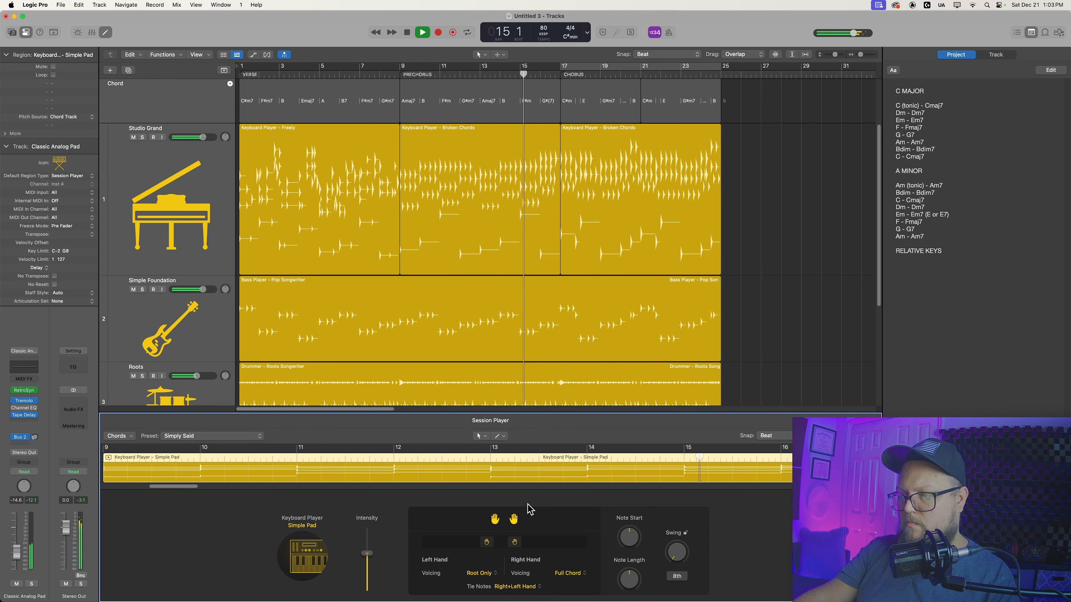
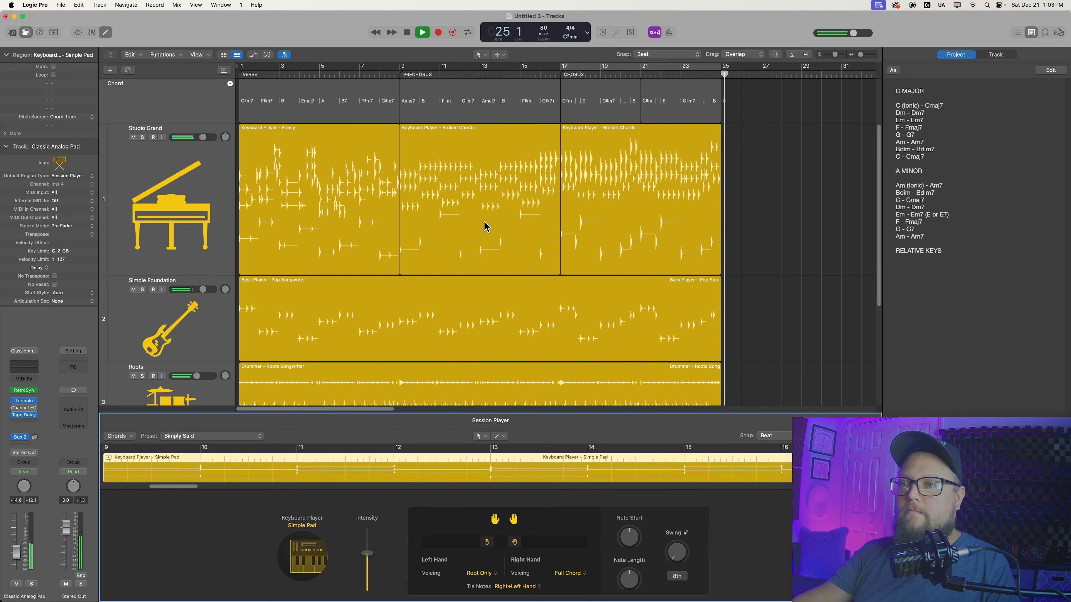
Stop playback after the chorus, hide the Session Player editor, and return the playhead to bar 1
key("space")
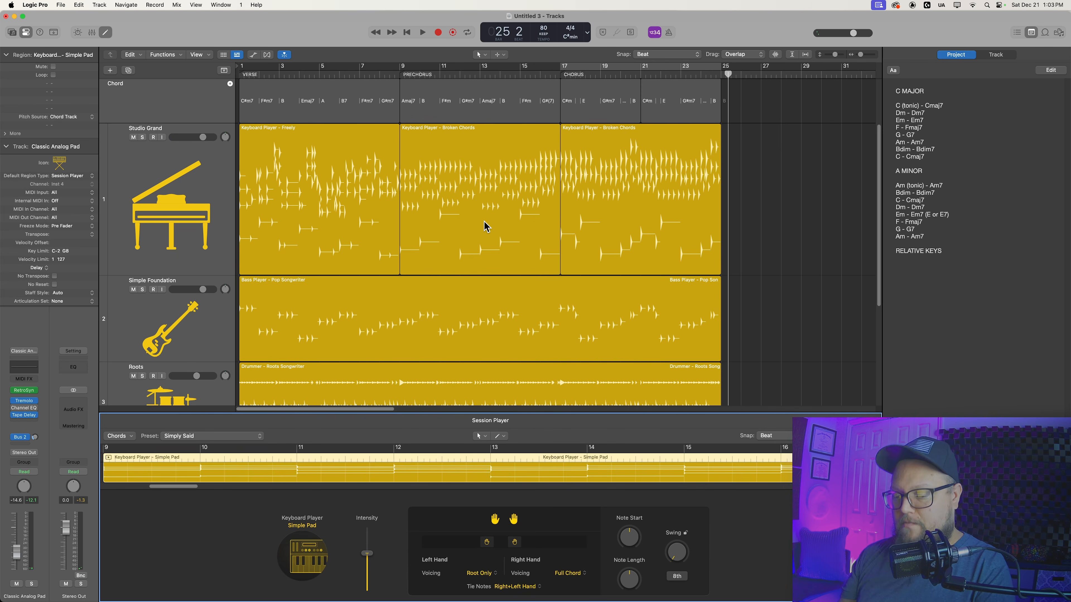
key("e")
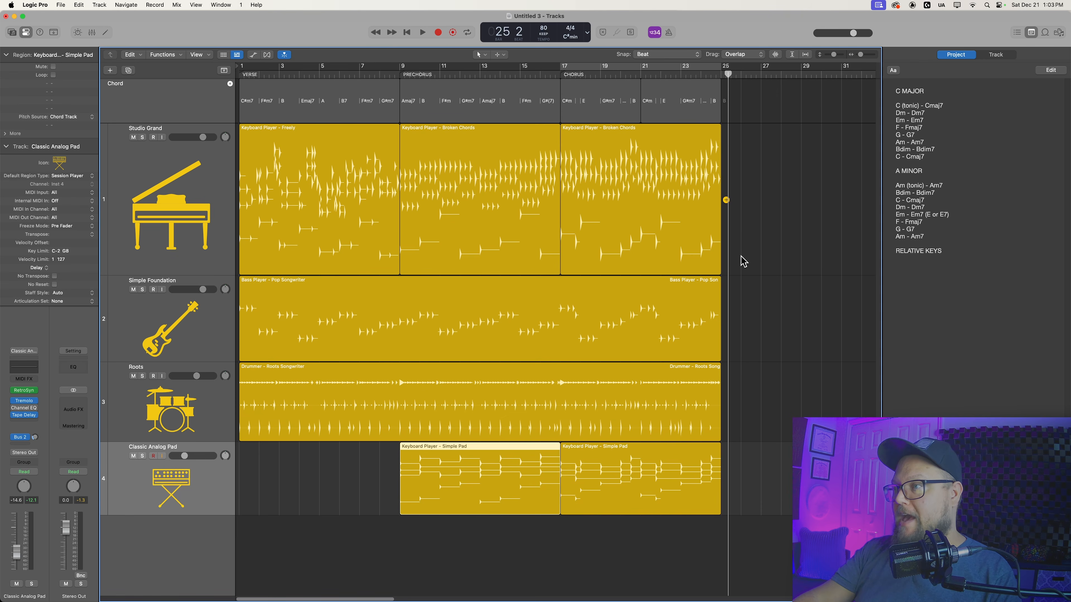
left_click(751, 245)
key("Return")
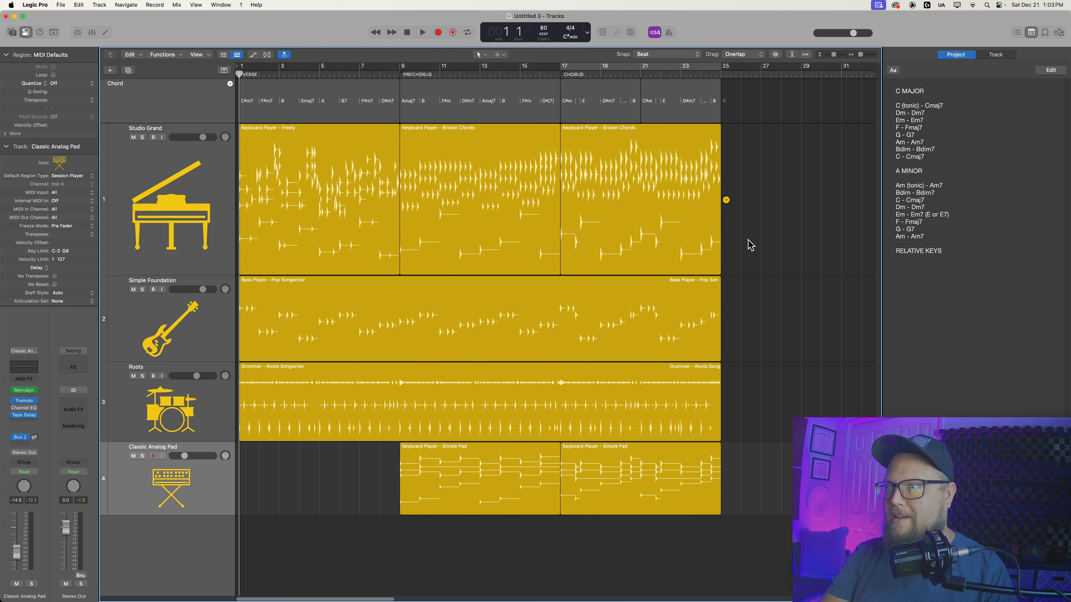
key("z")
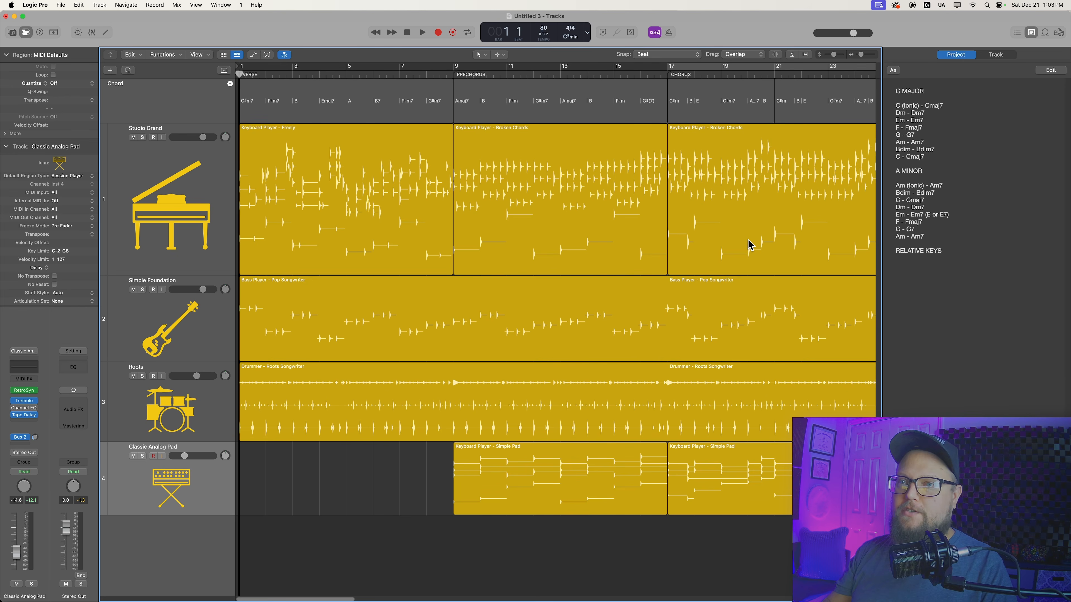
mouse_move(392, 485)
left_mouse_down()
mouse_move(605, 490)
mouse_move(760, 231)
mouse_move(399, 479)
left_mouse_up()
left_click(399, 478)
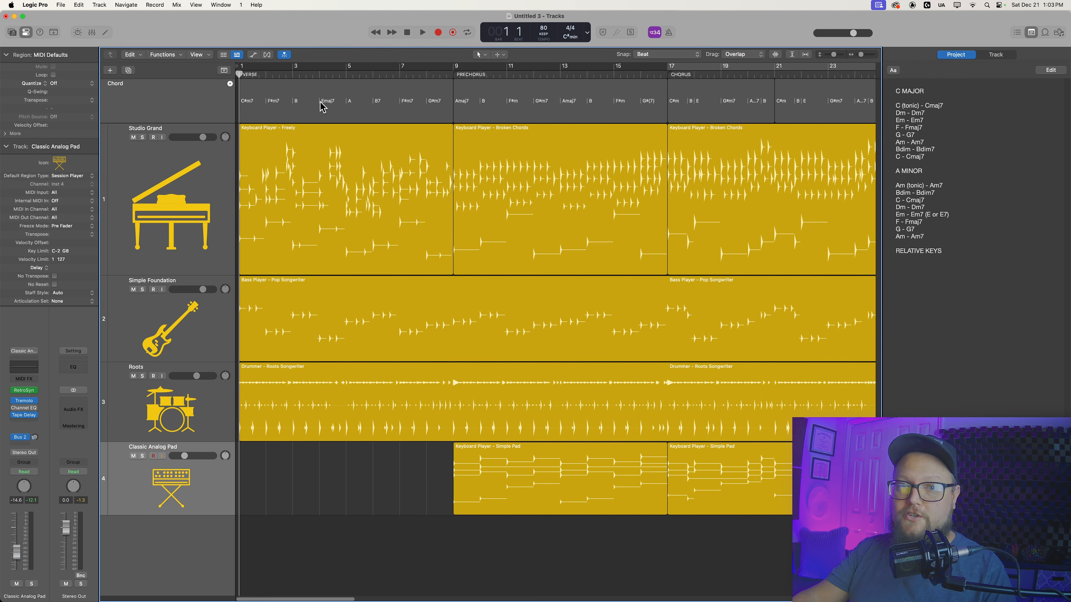